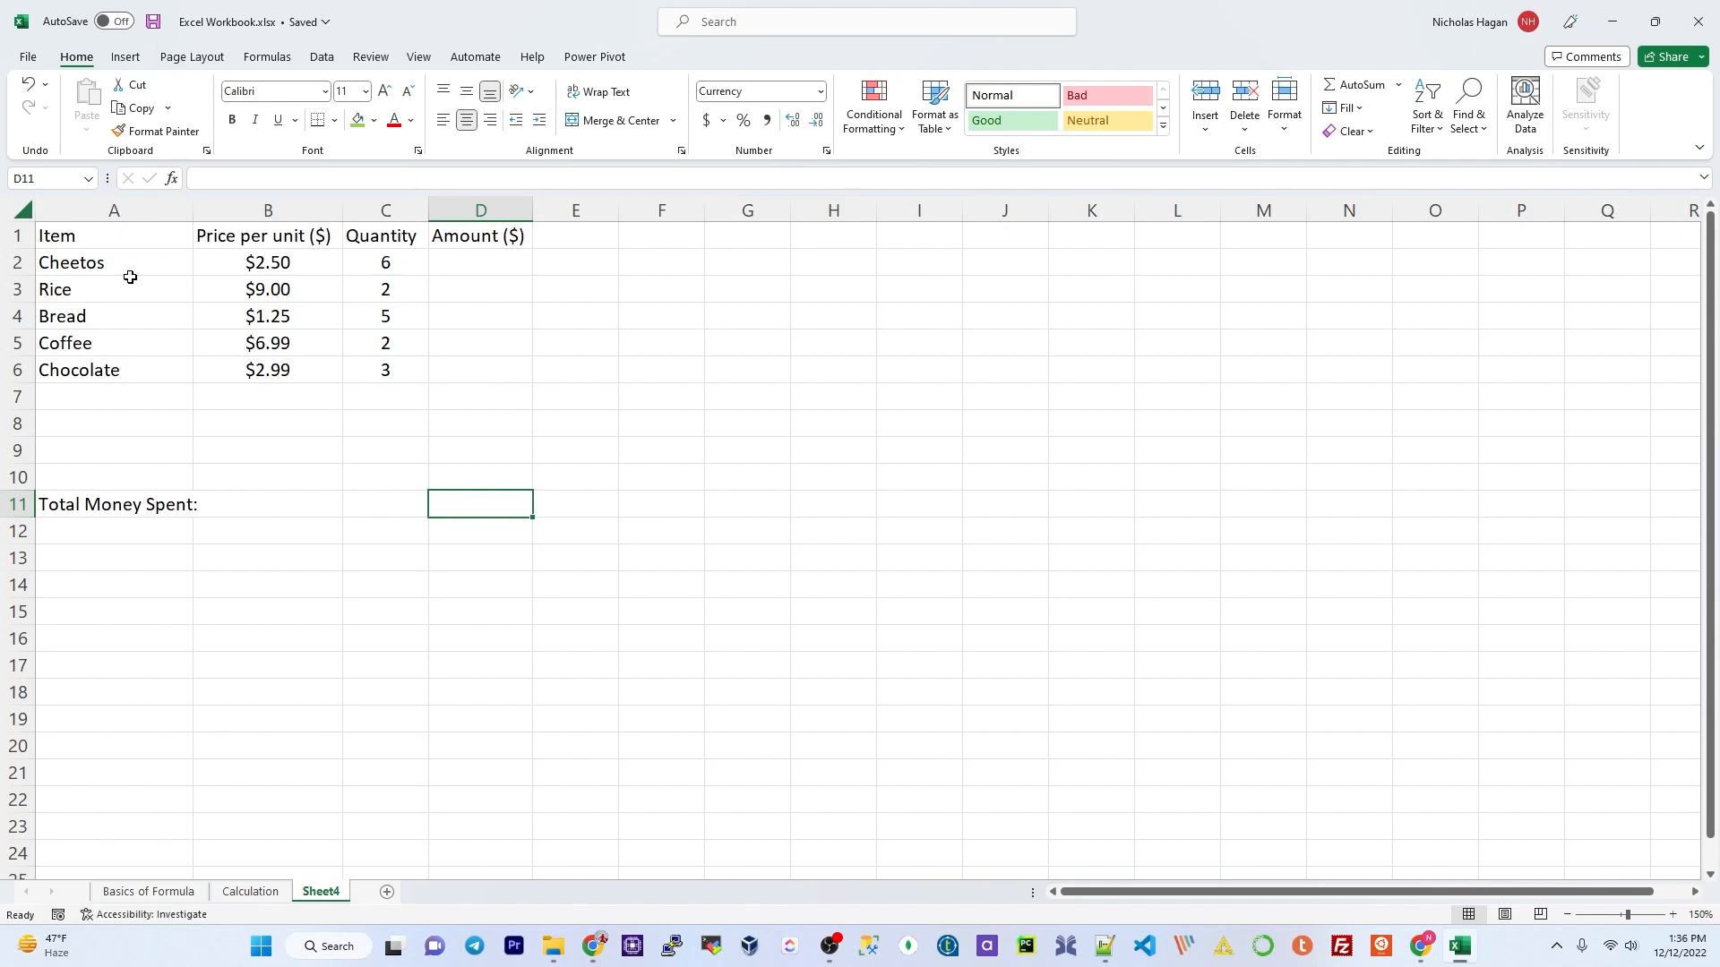
Step: Add Sugar at $3.59 with quantity 2 in row 7
left_click(116, 403)
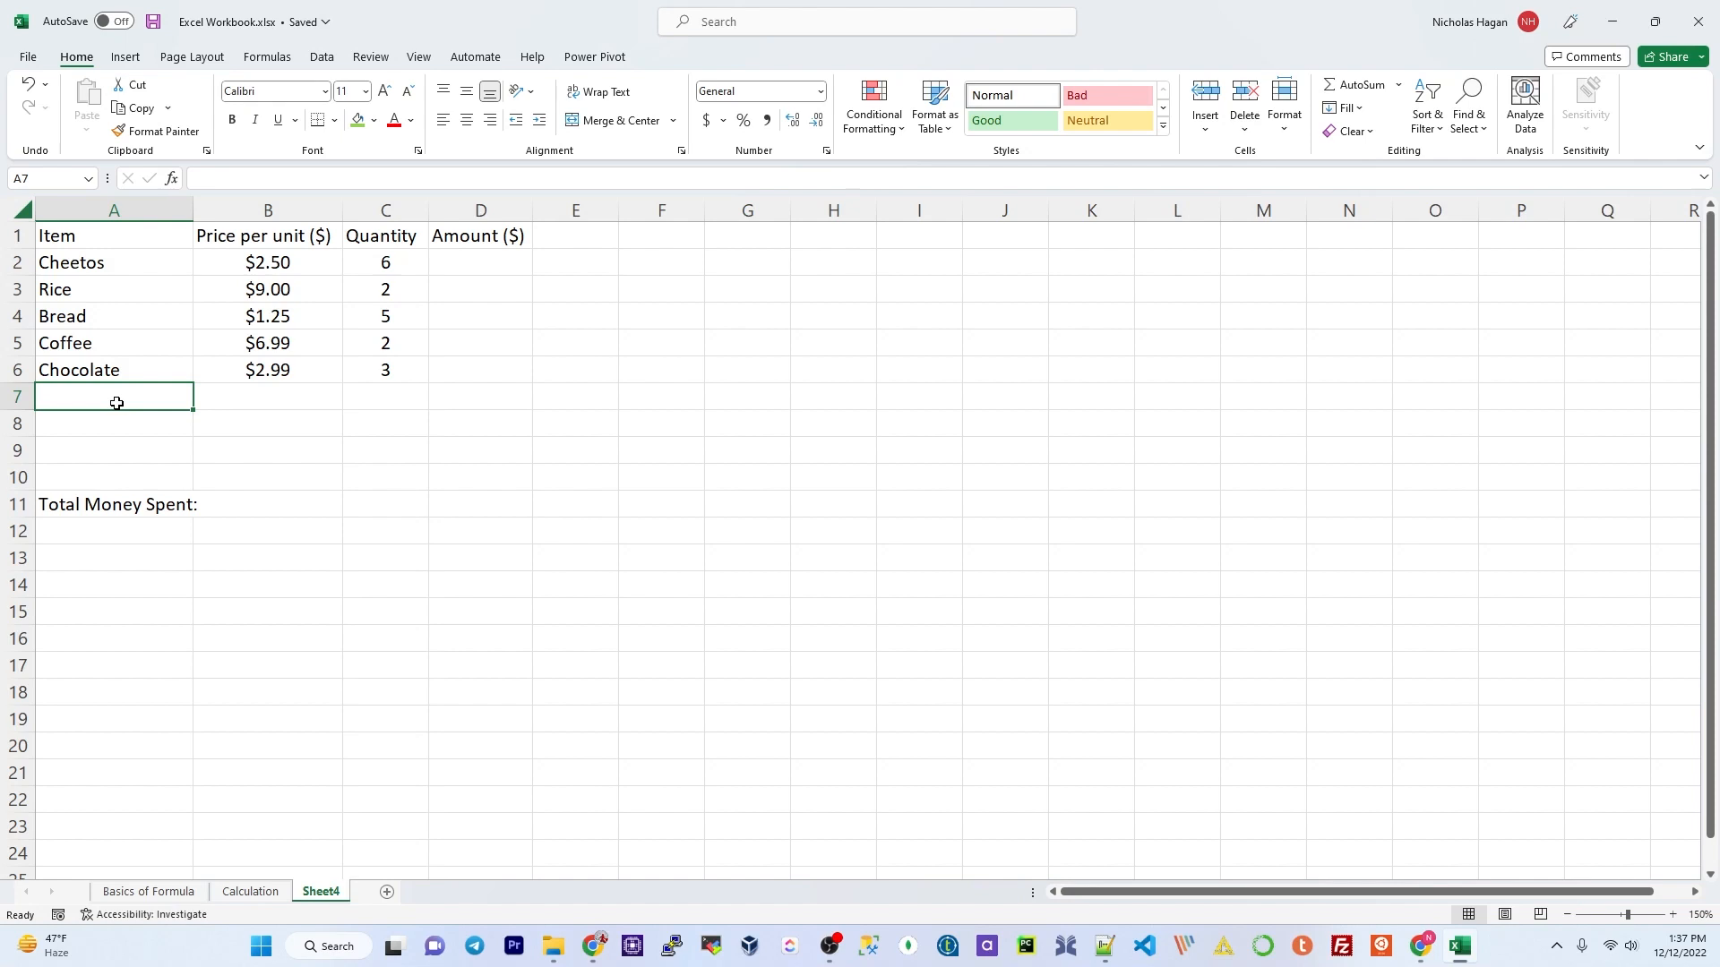
type("Sugar")
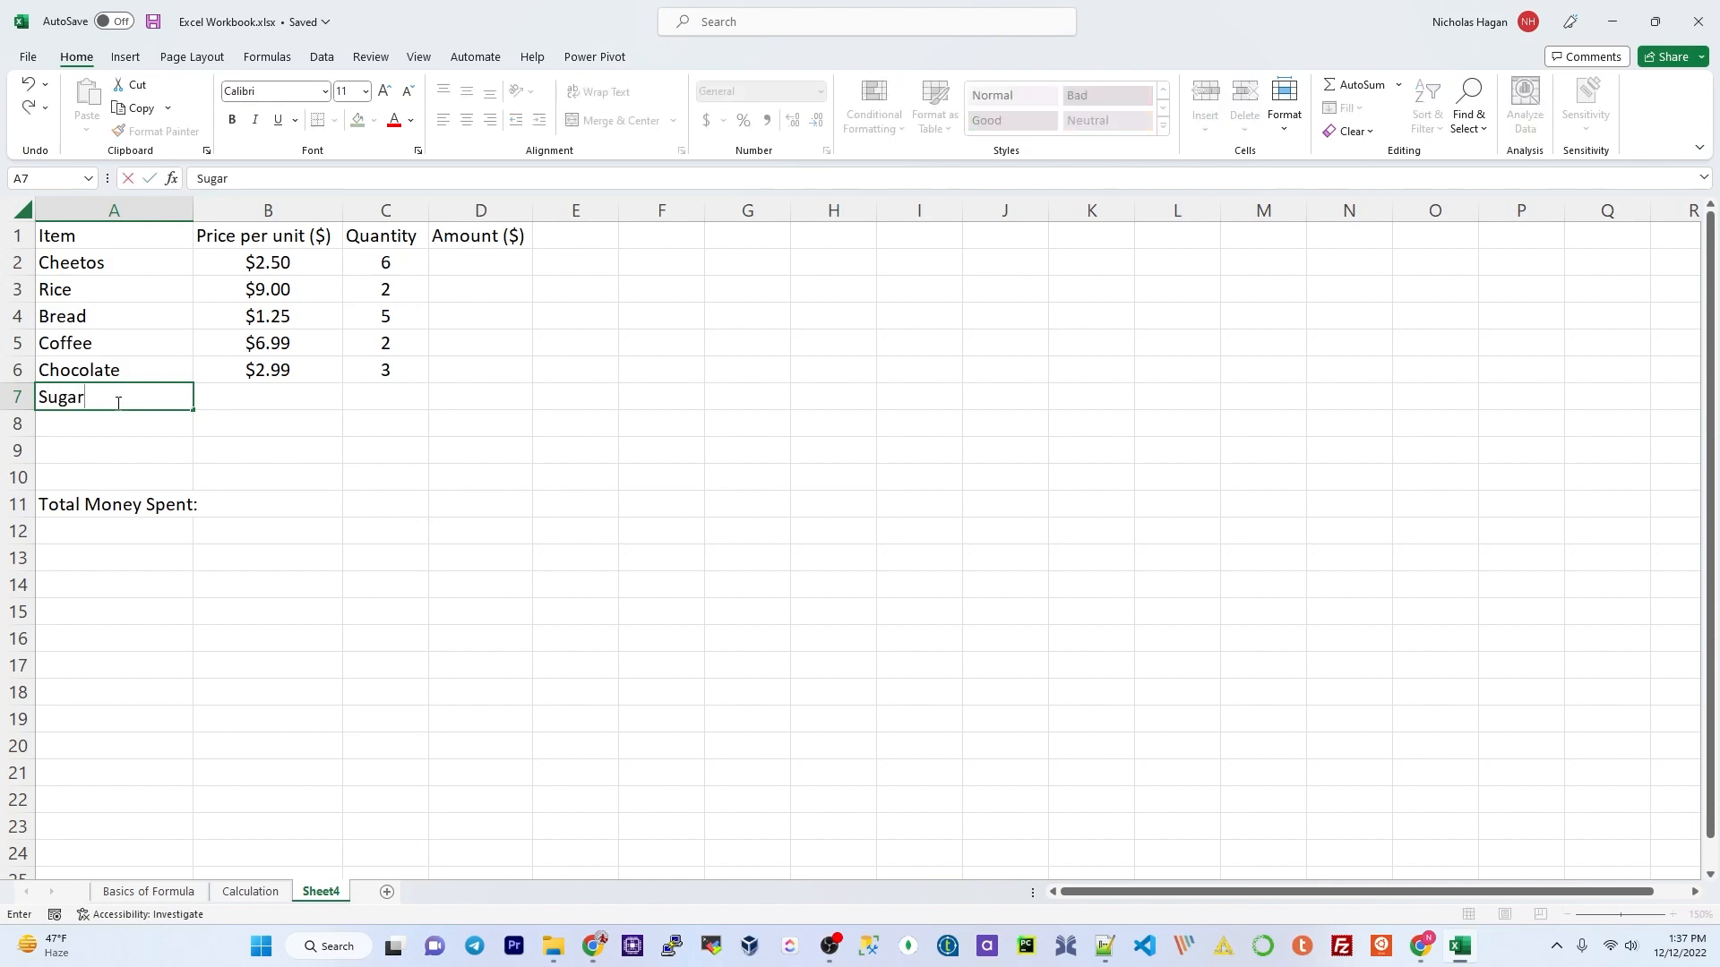
key("Tab")
type("3.59")
key("Tab")
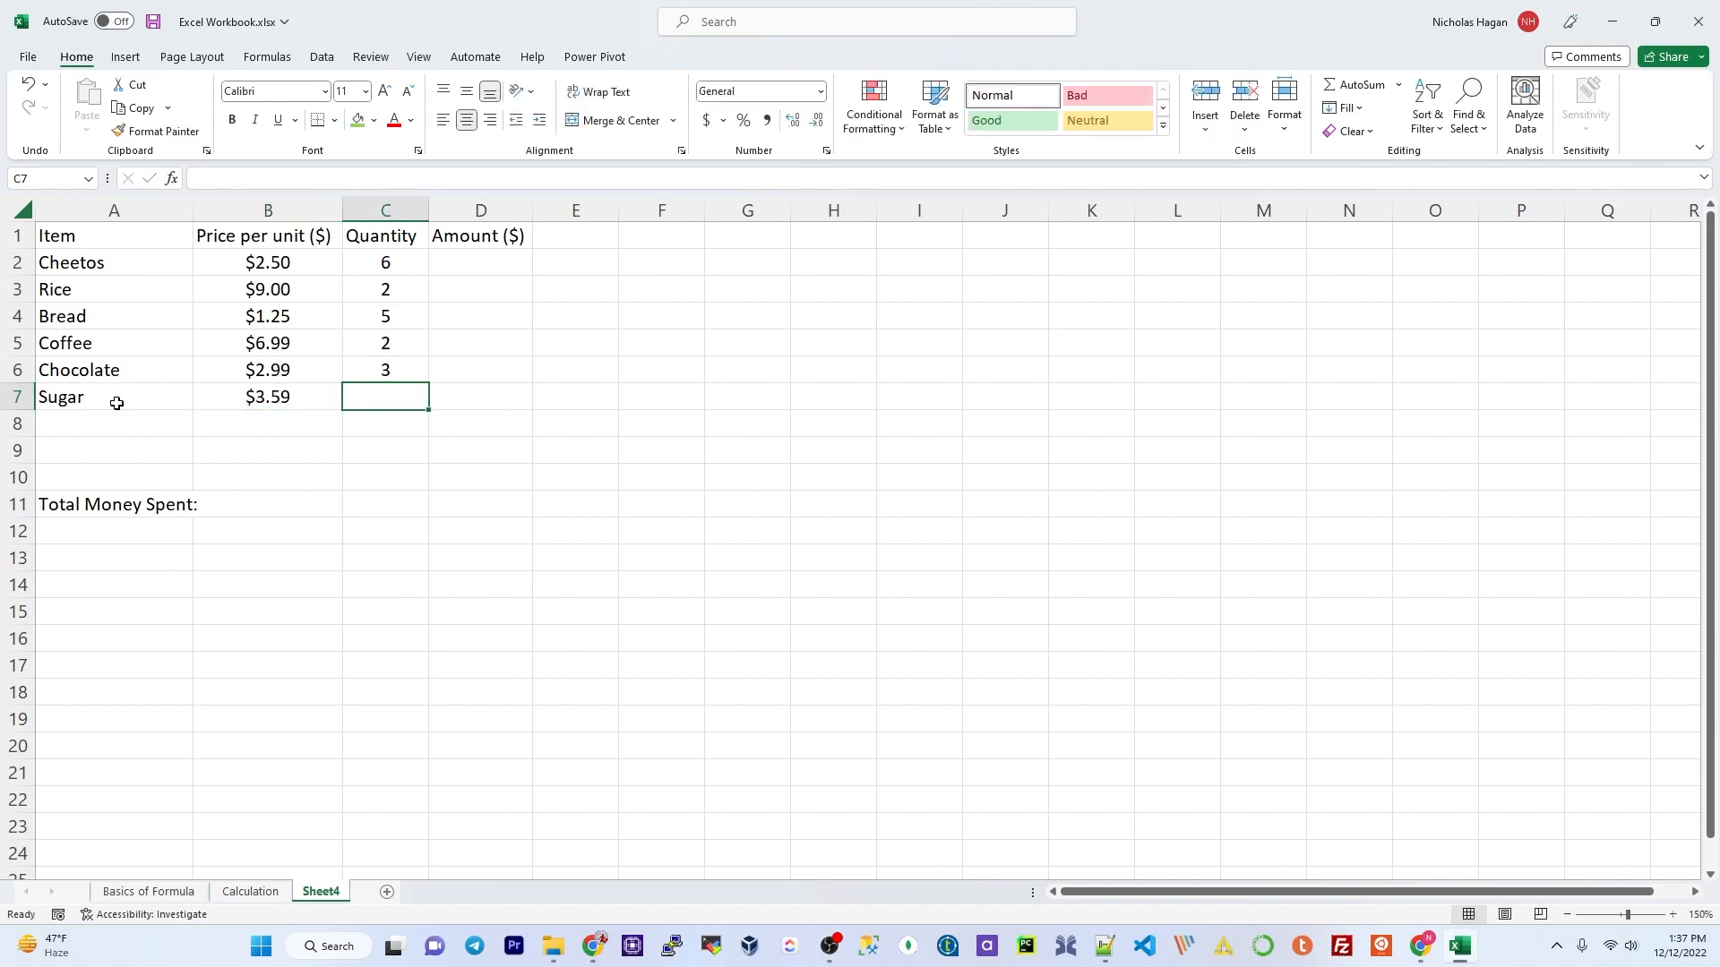
type("2")
key("Return")
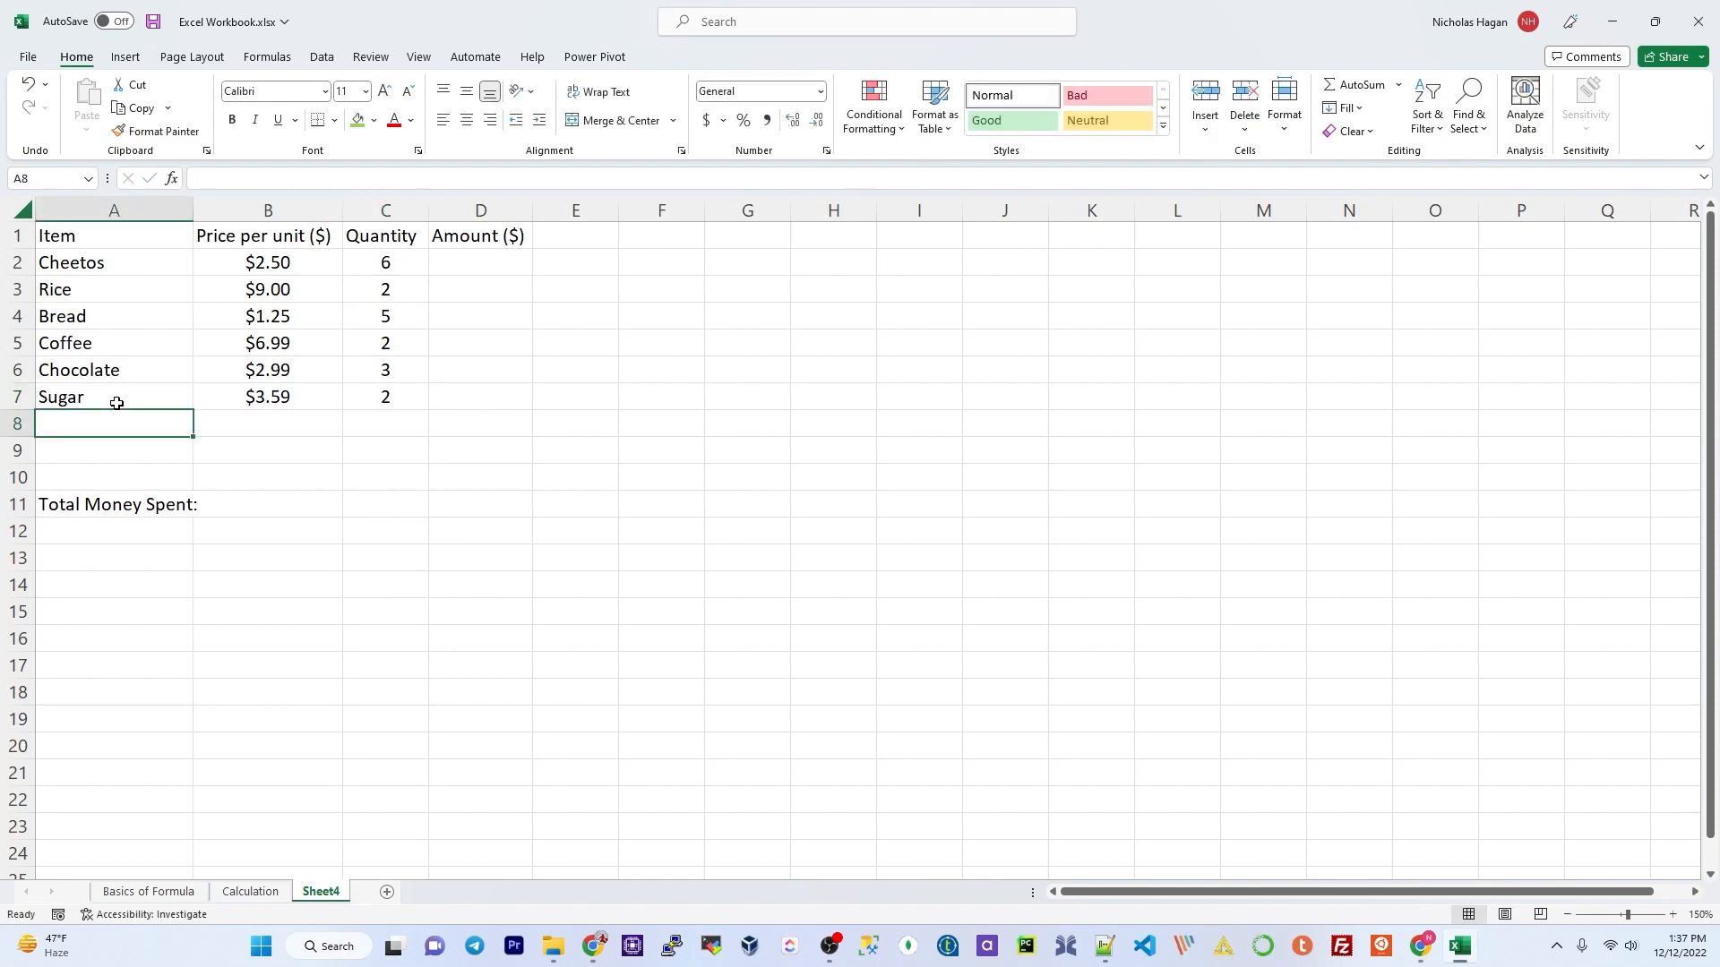
Step: Add Water at $5.99 with quantity 2 in row 8
type("Water")
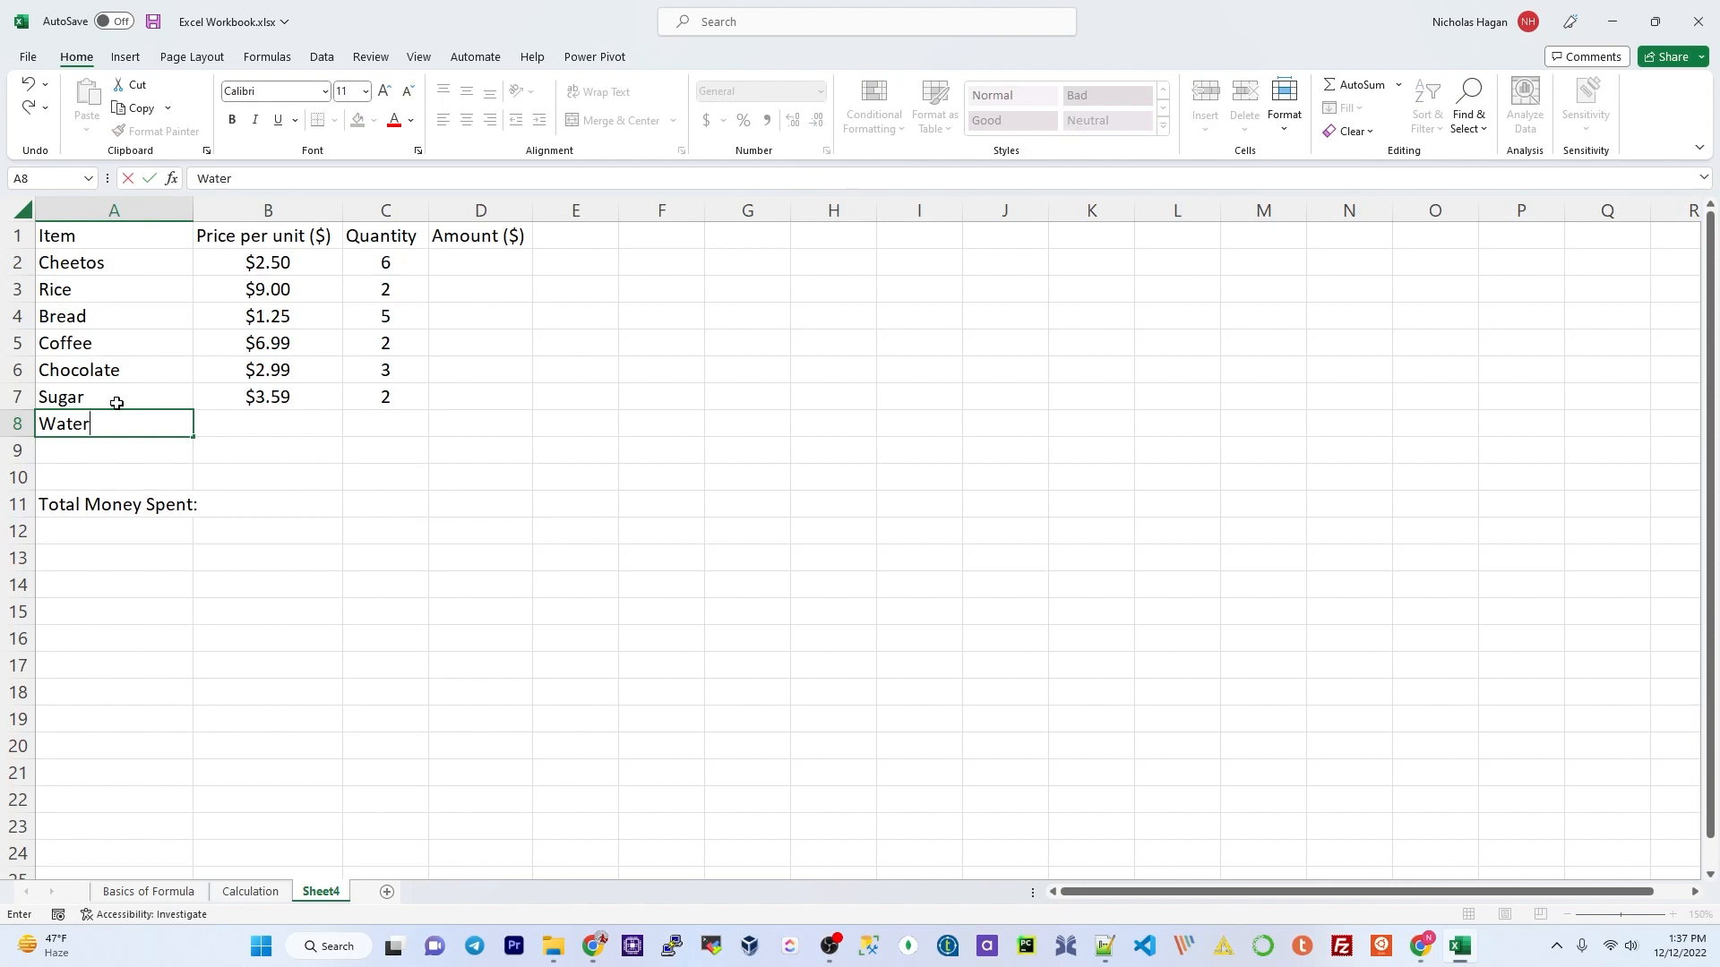
key("Tab")
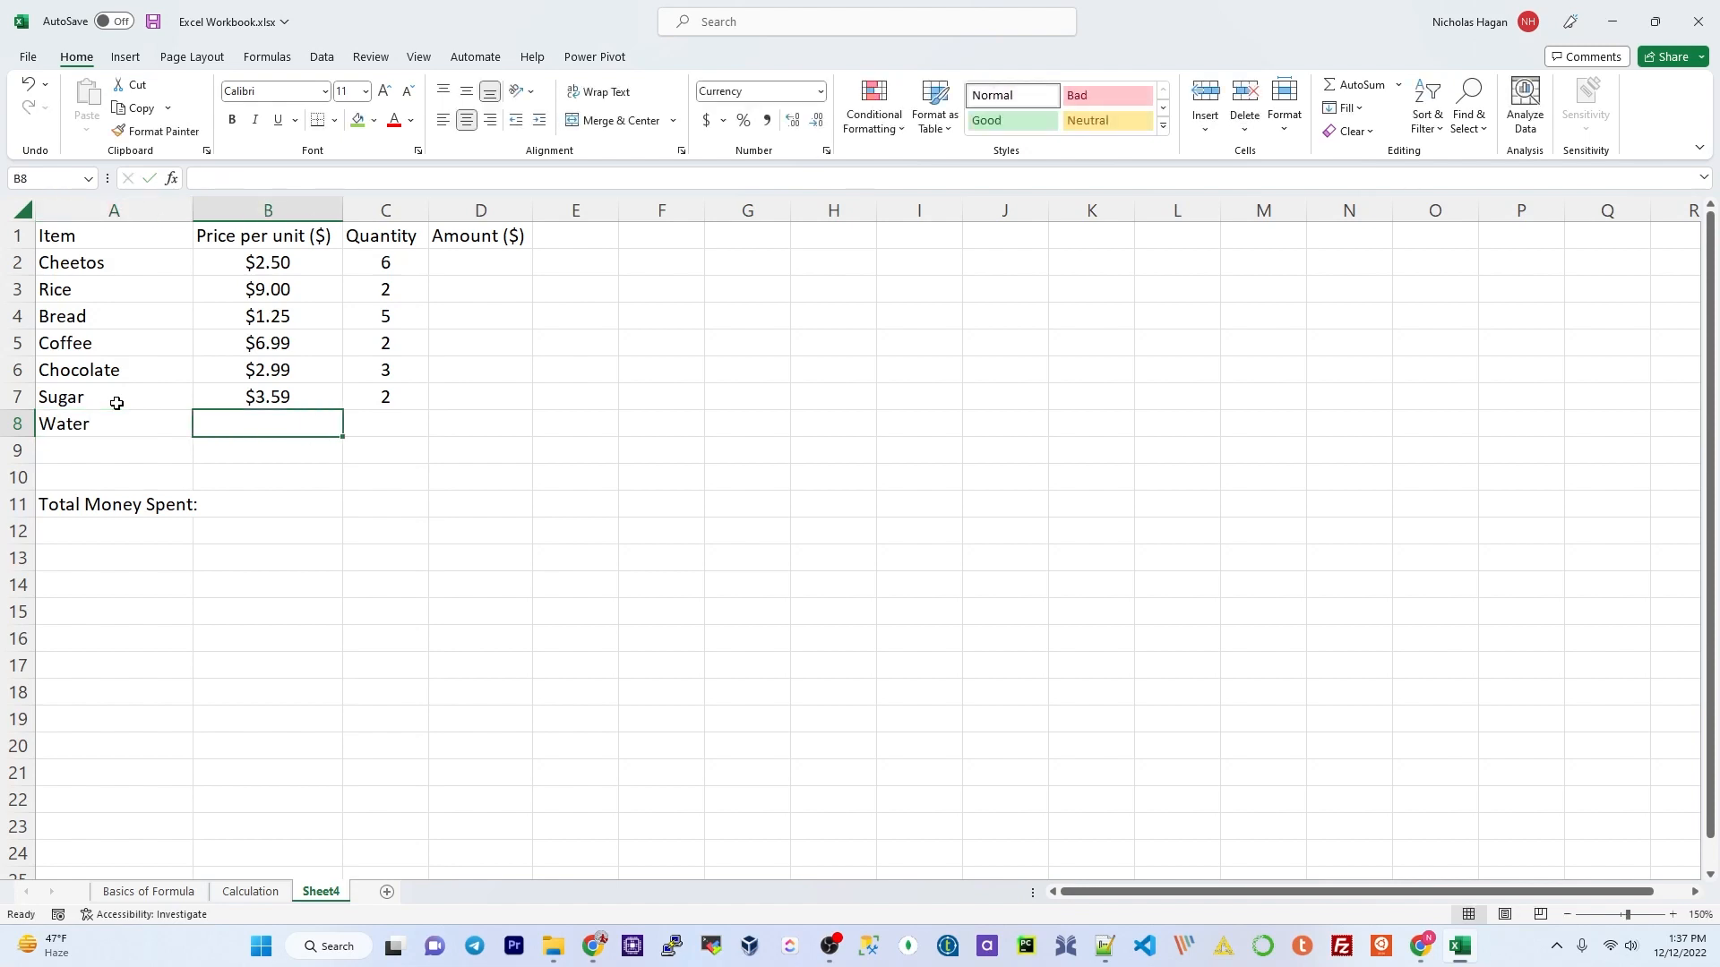
type("5.99")
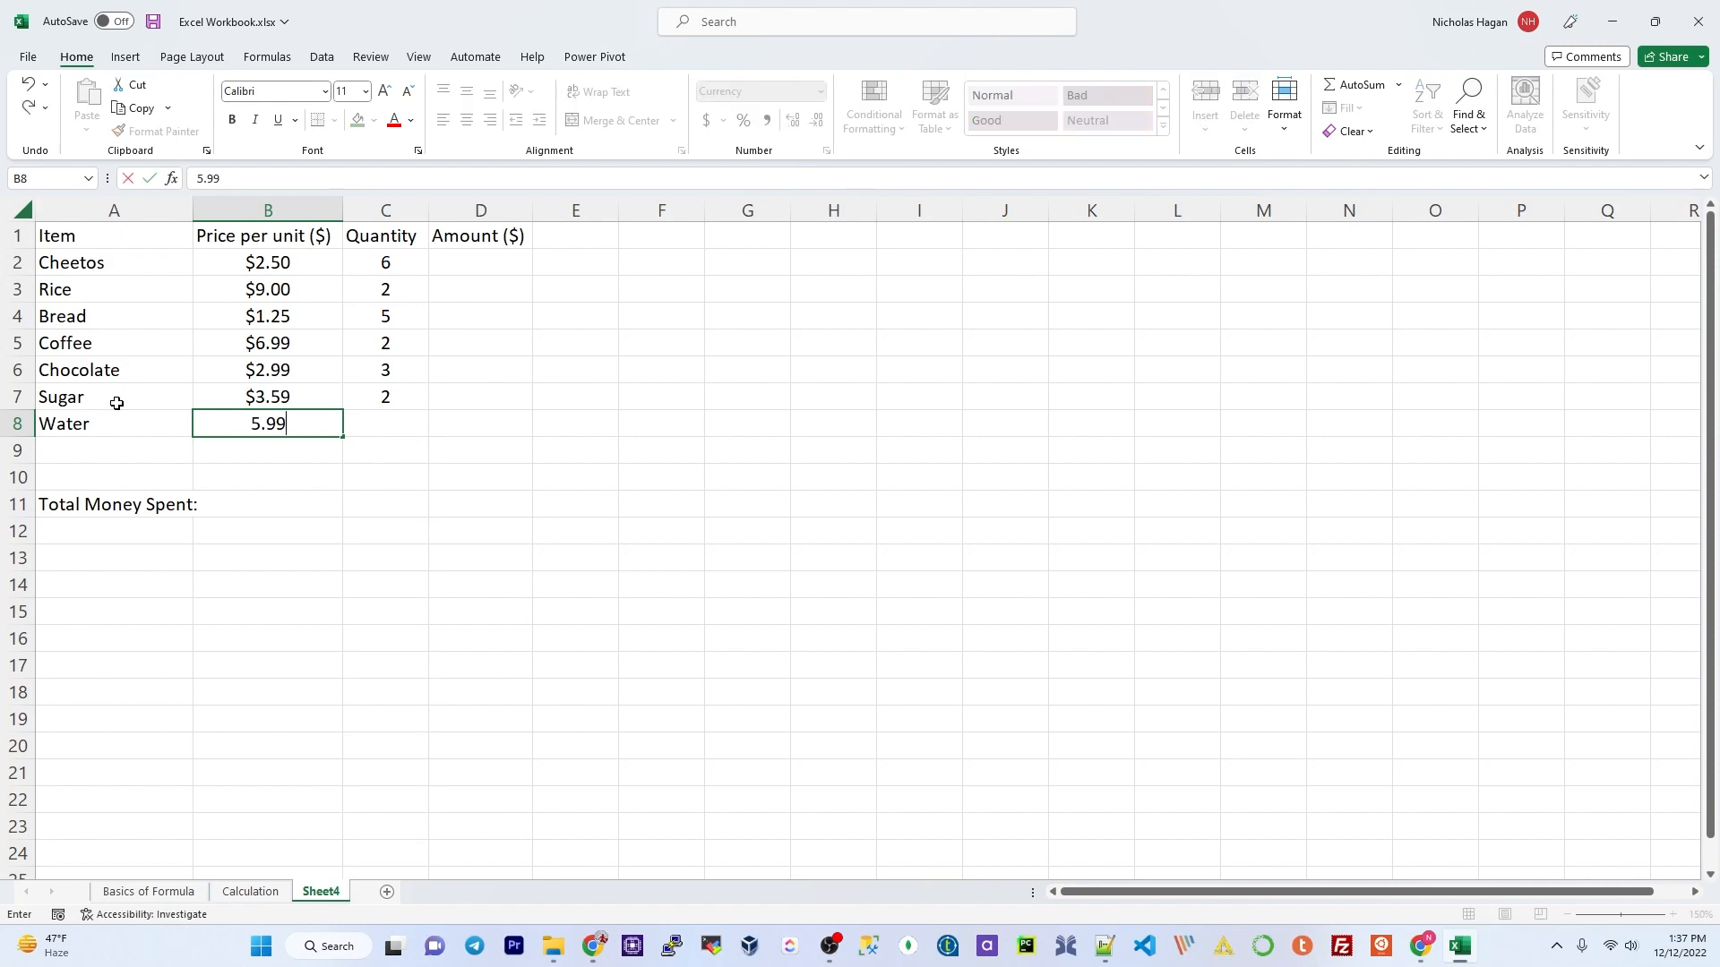
key("Tab")
type("2")
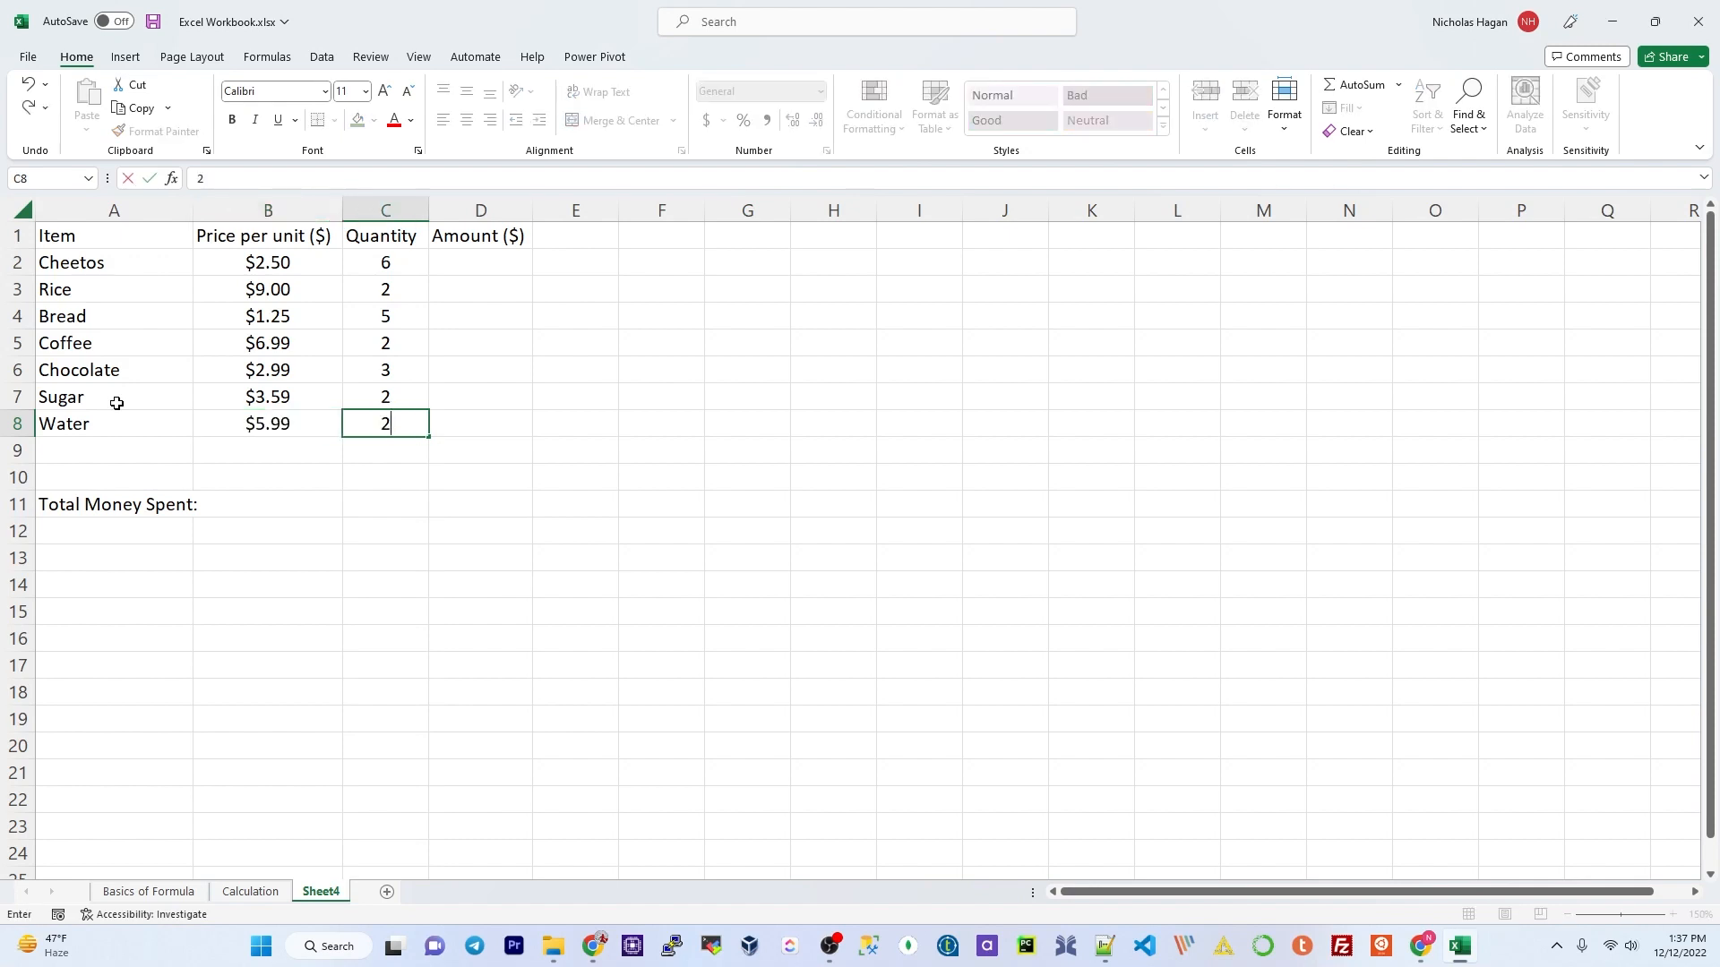
key("Tab")
Step: Add Tomatoes at $2.18 with quantity 8 in row 9
key("Down")
key("Down")
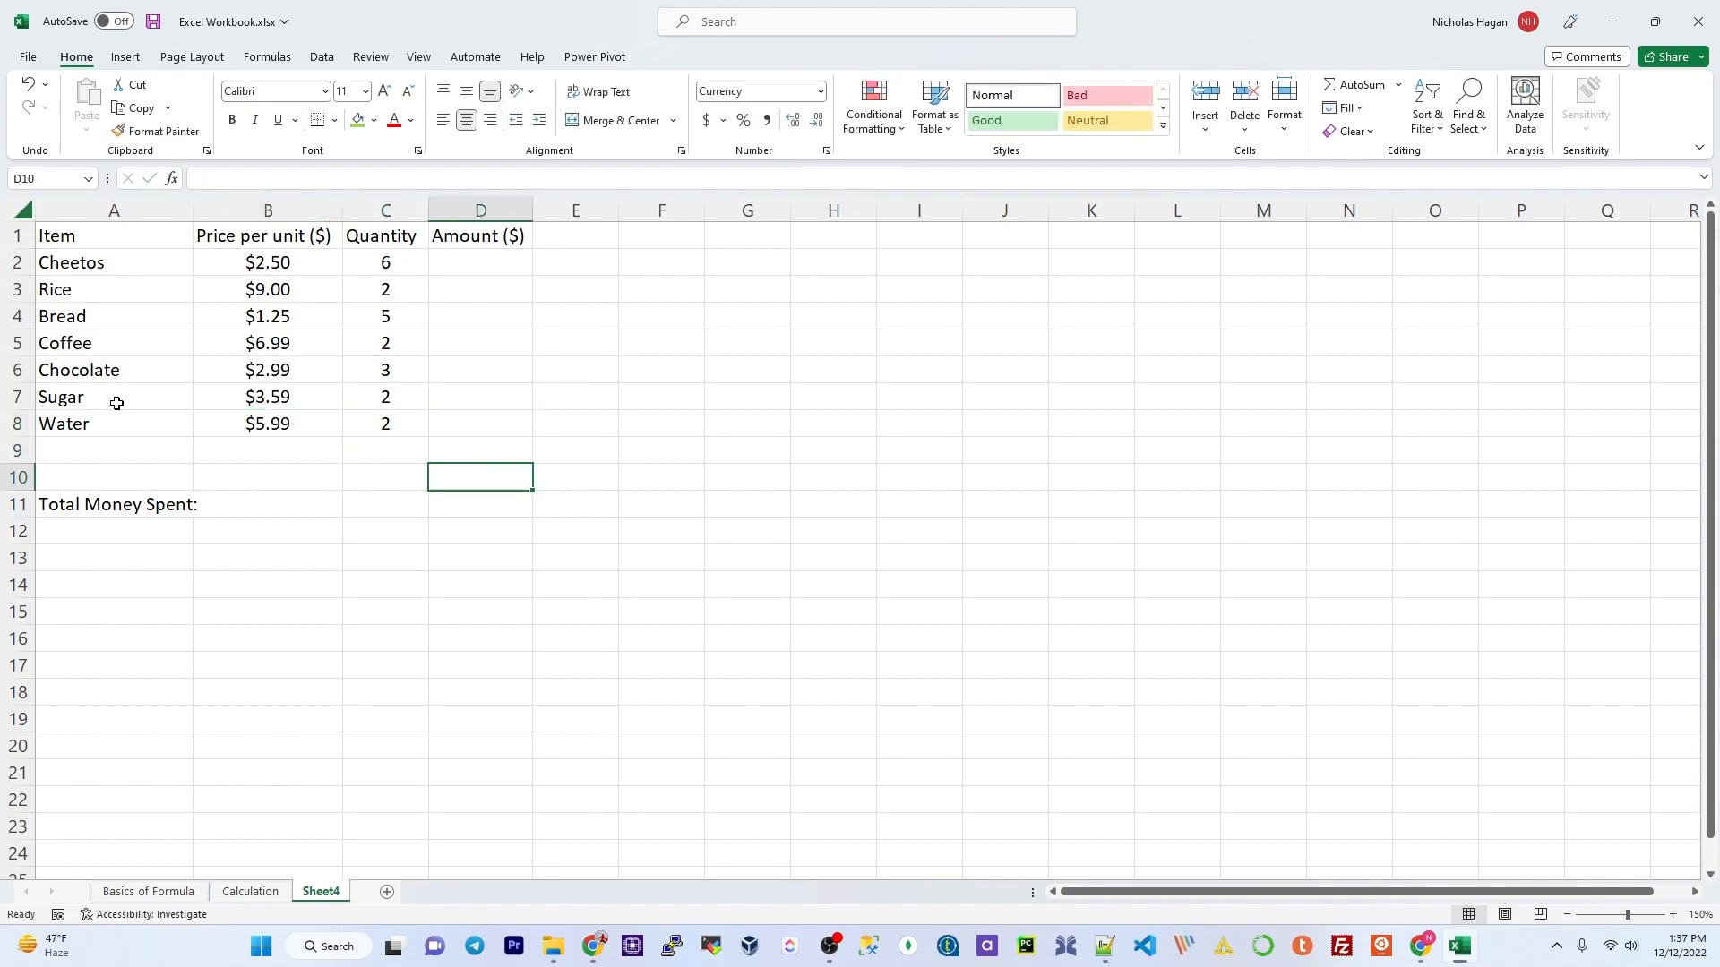
key("Left")
key("Up")
key("Left")
key("Left")
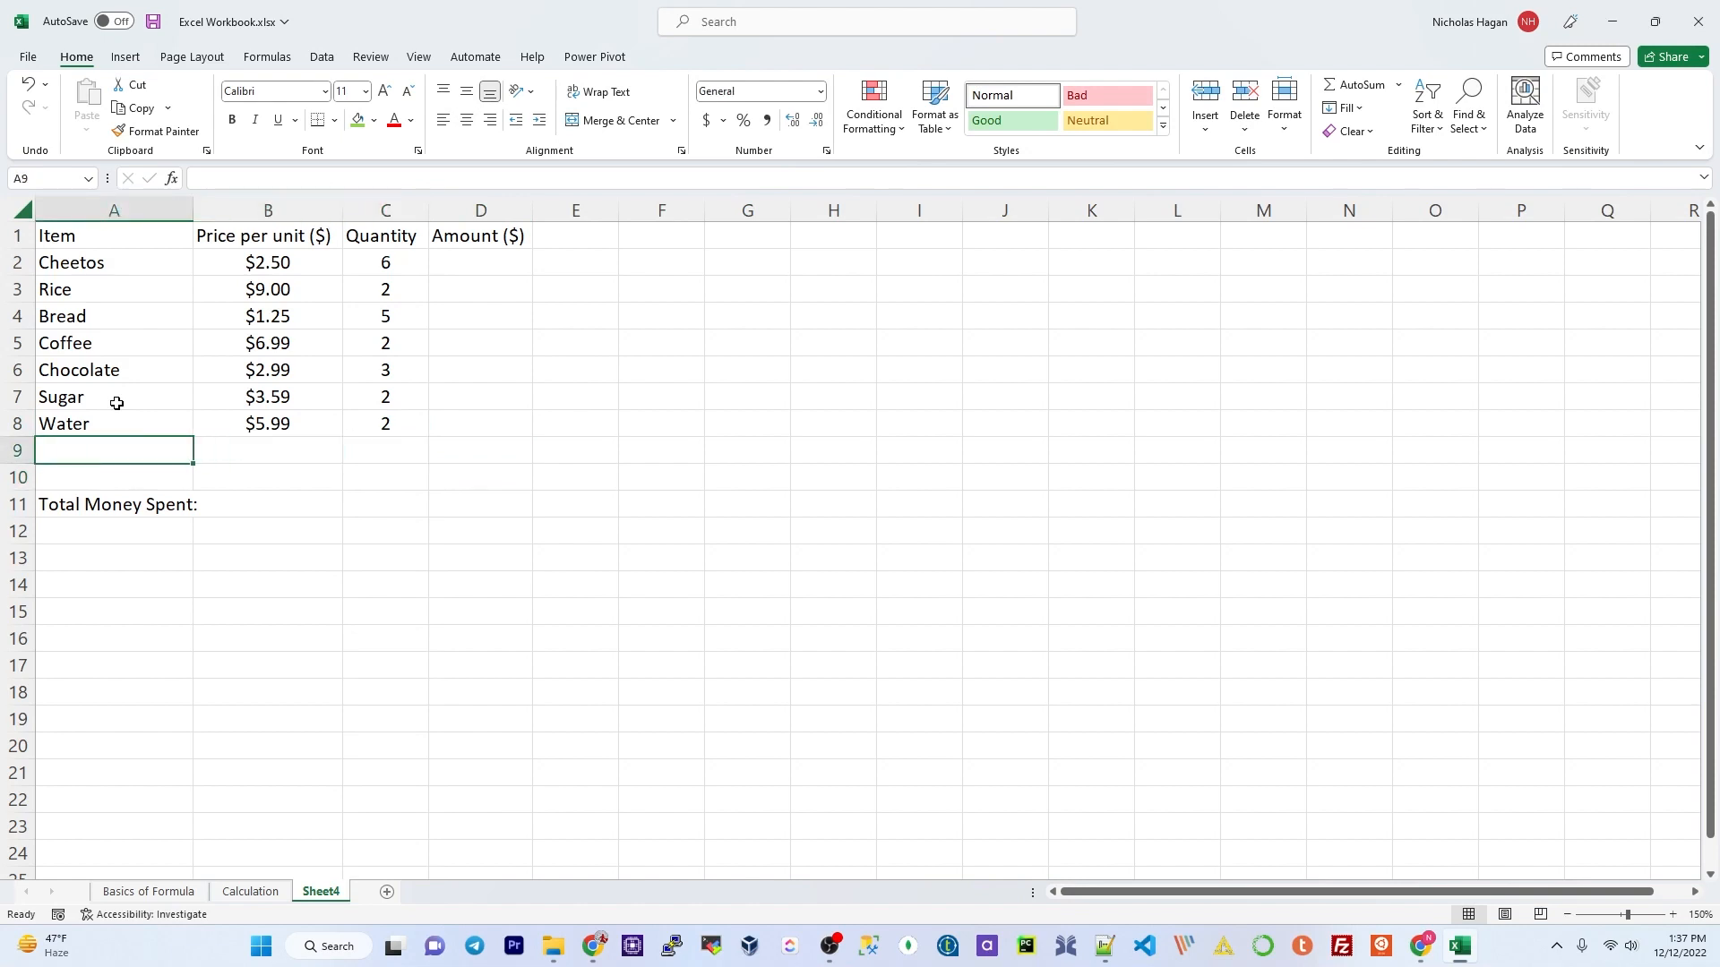
type("To")
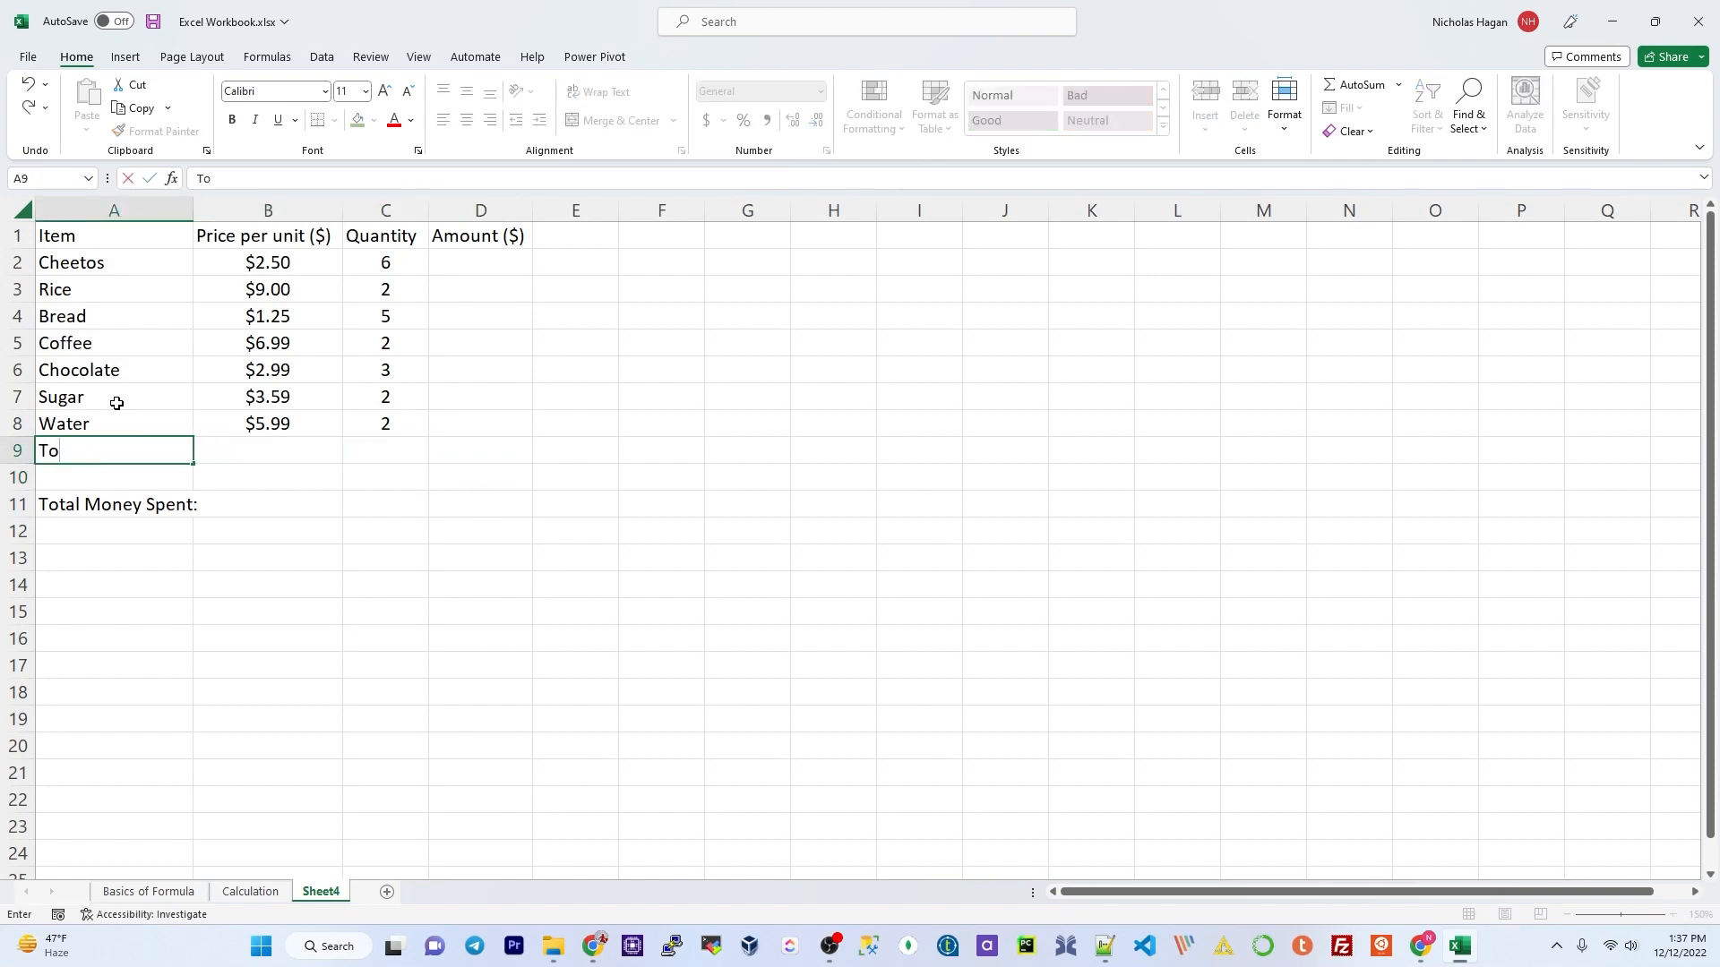
type("matoes")
key("Tab")
type("2.18")
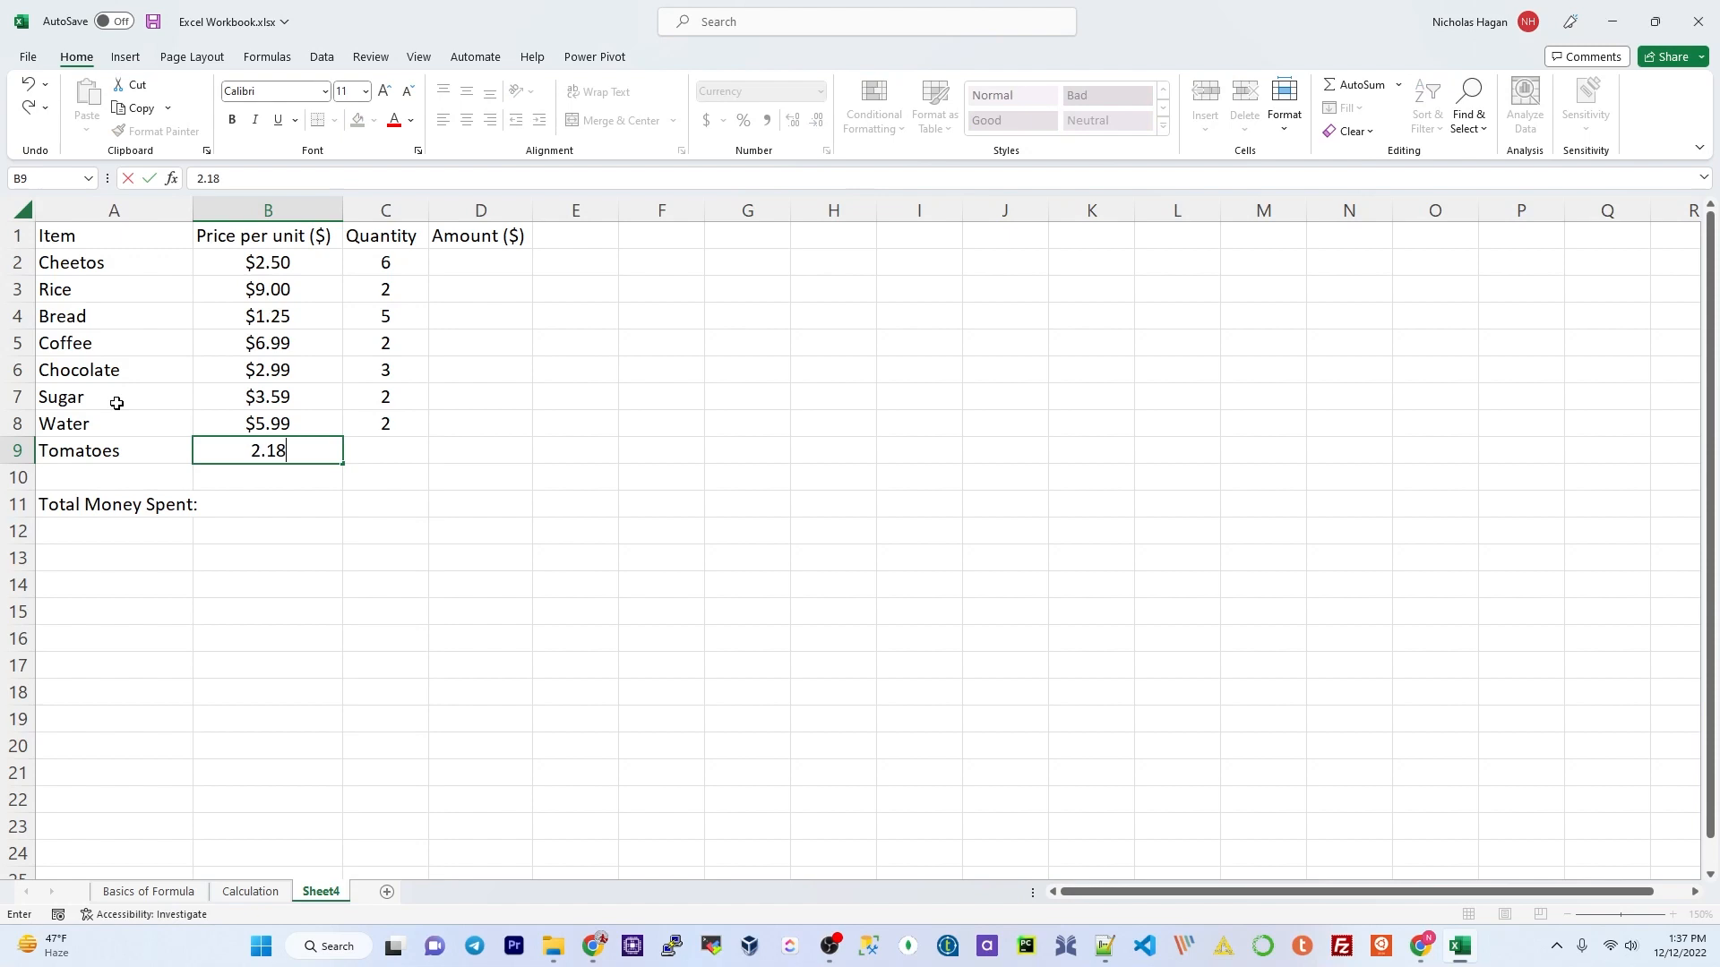
key("Tab")
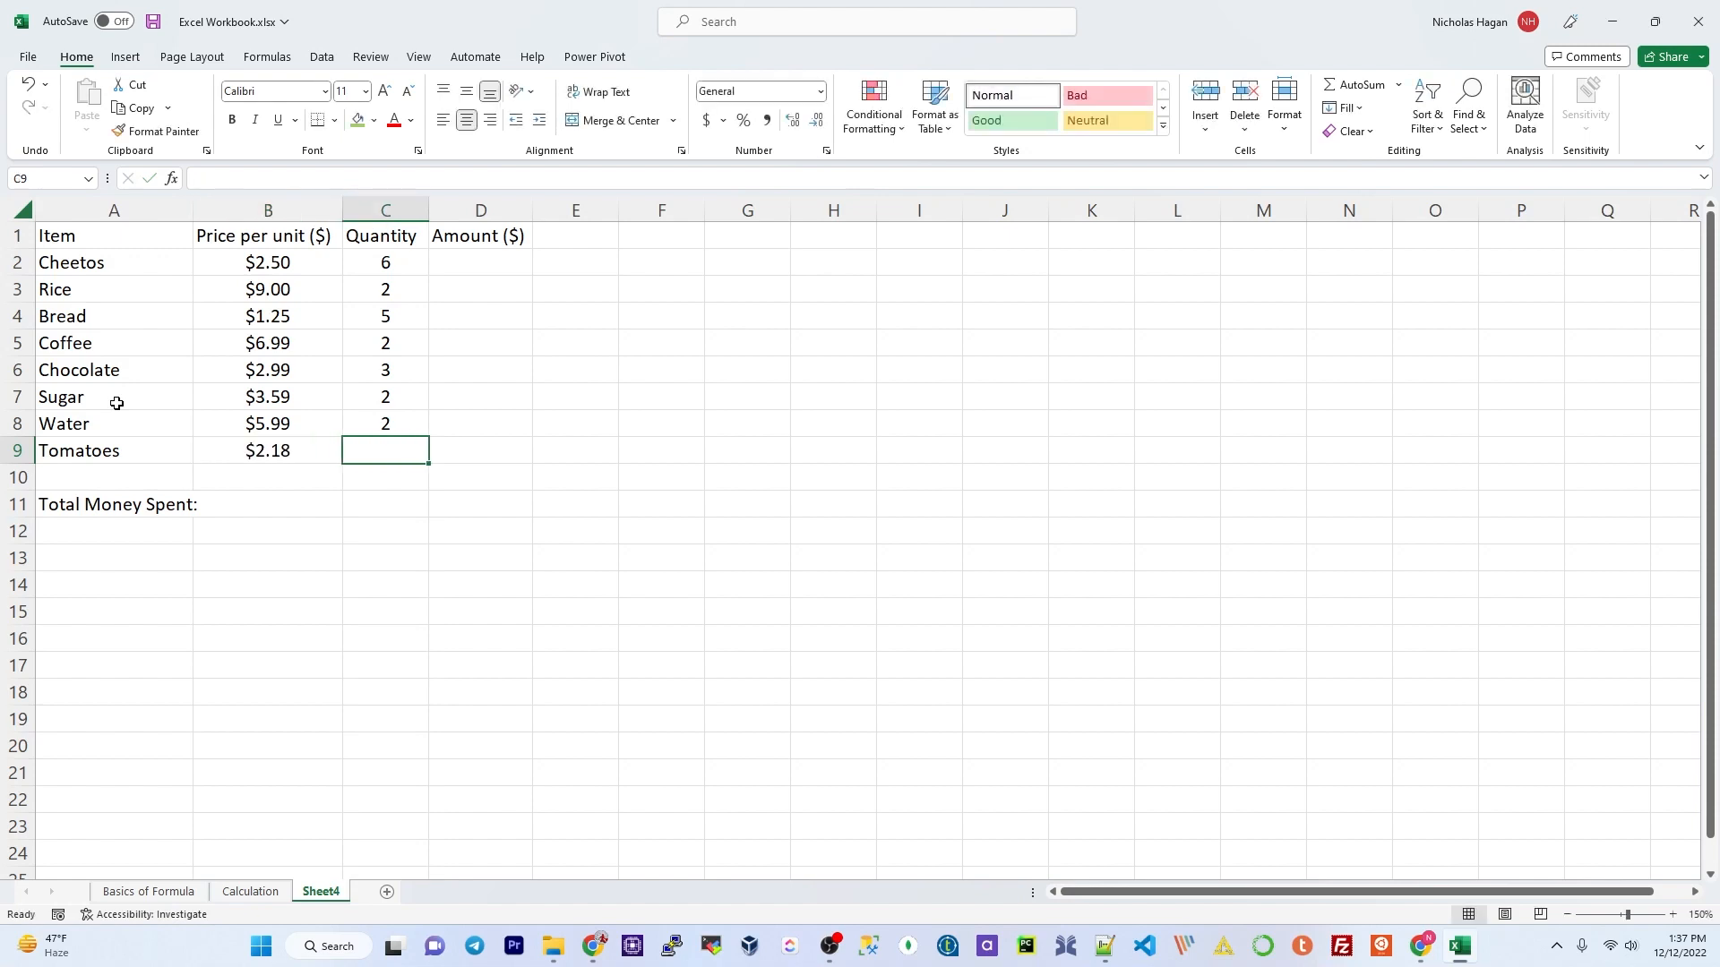
type("8")
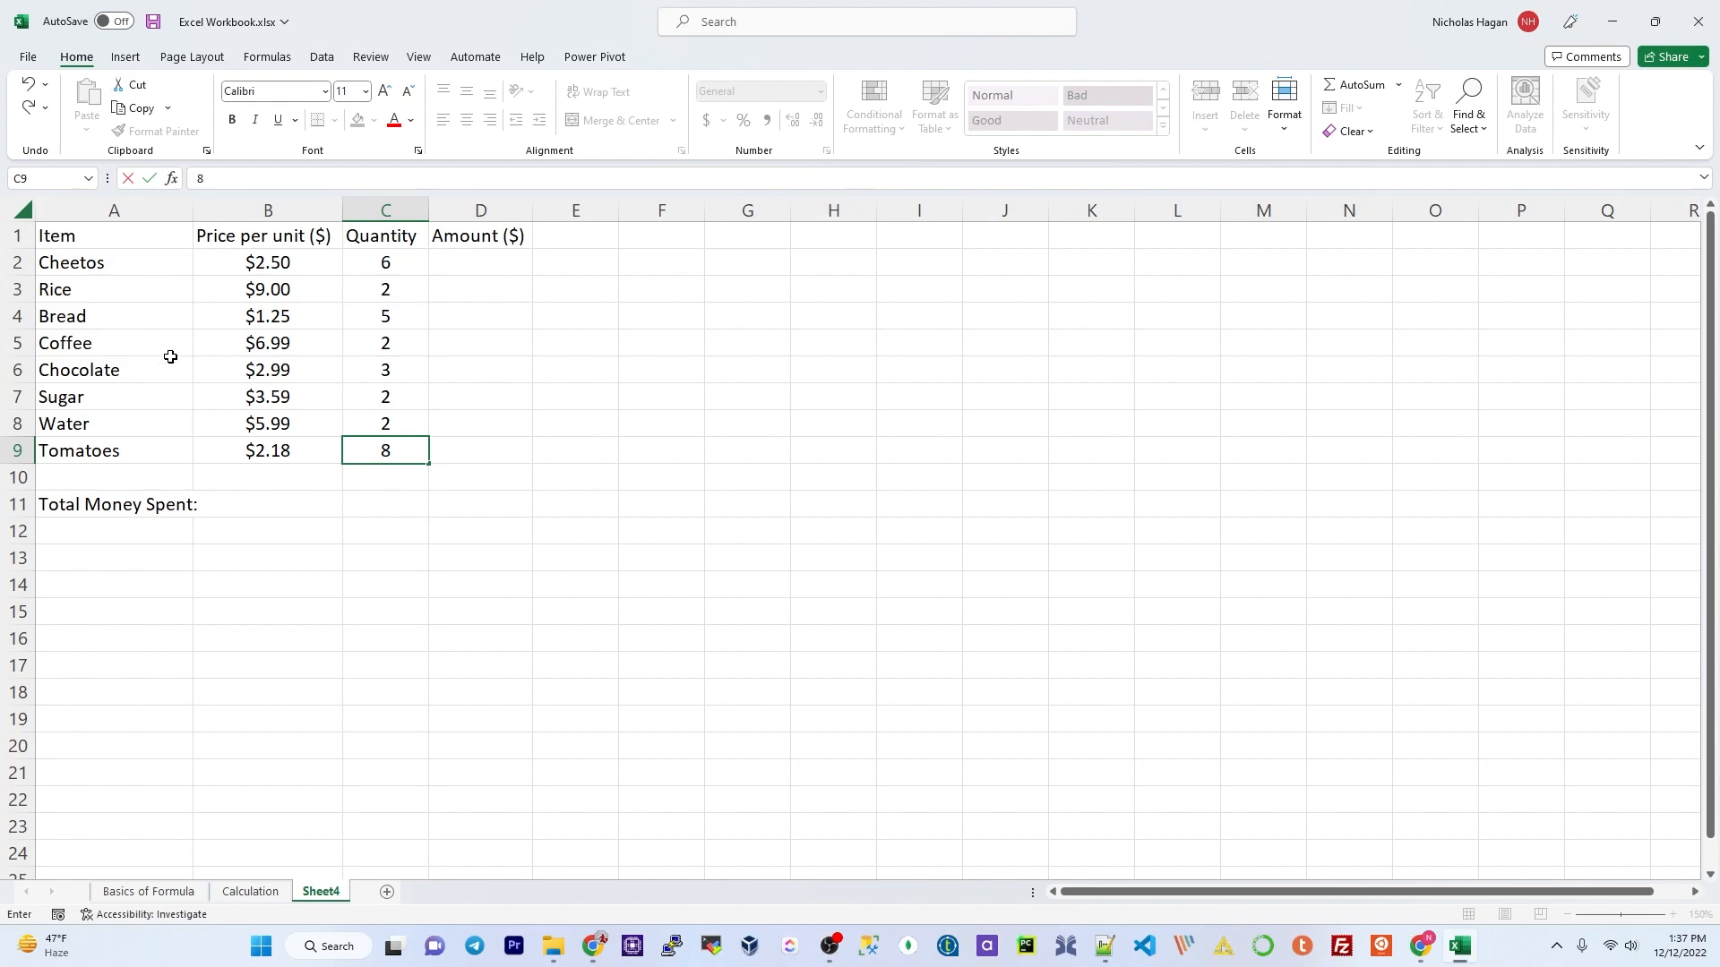
left_click(439, 443)
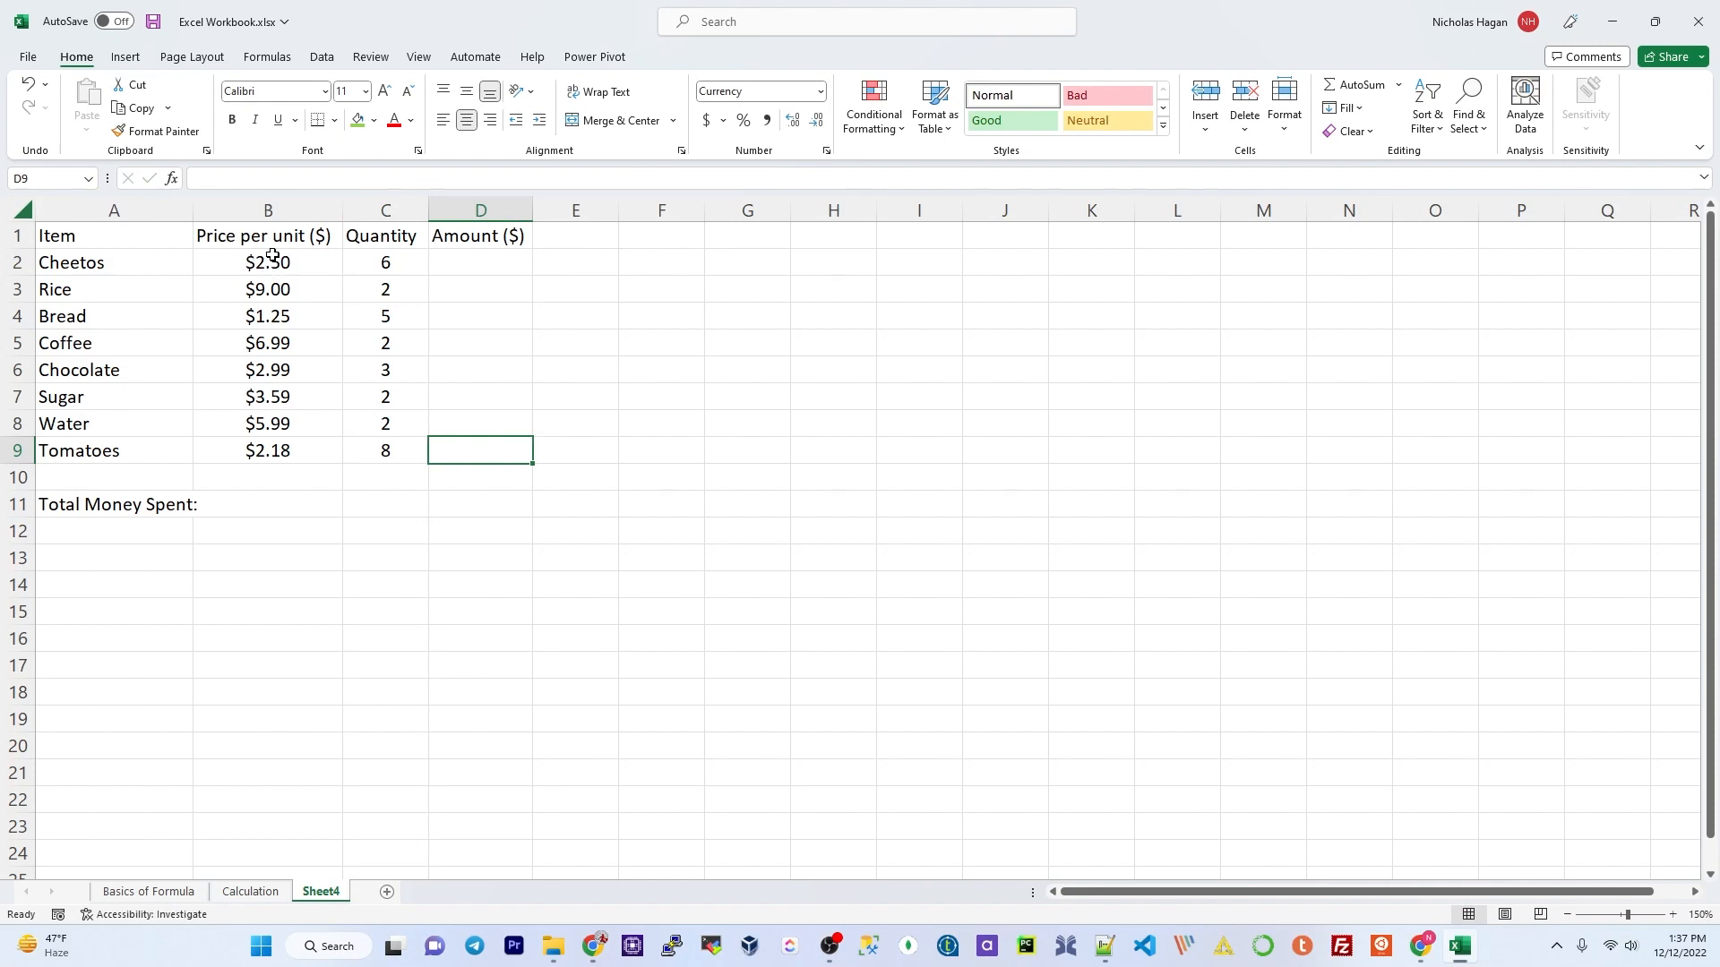
Step: Enter =B2*C2 in D2 and =B3*C3 in D3 for the Cheetos and Rice amounts
left_click(476, 264)
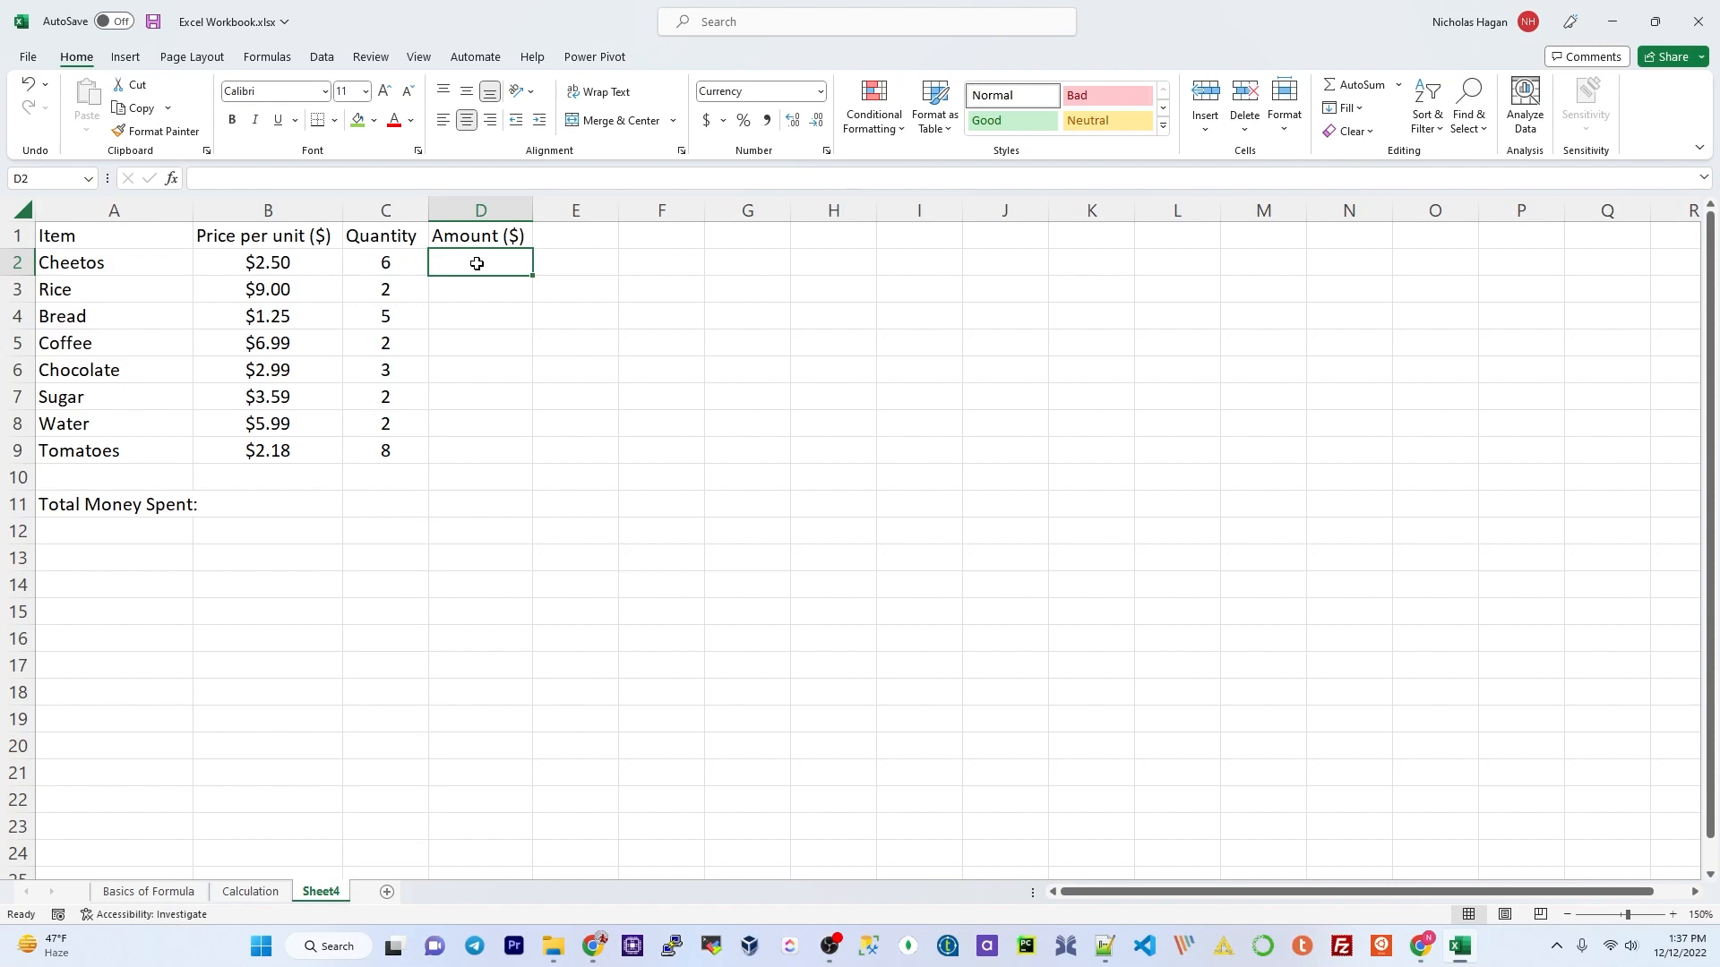
type("=")
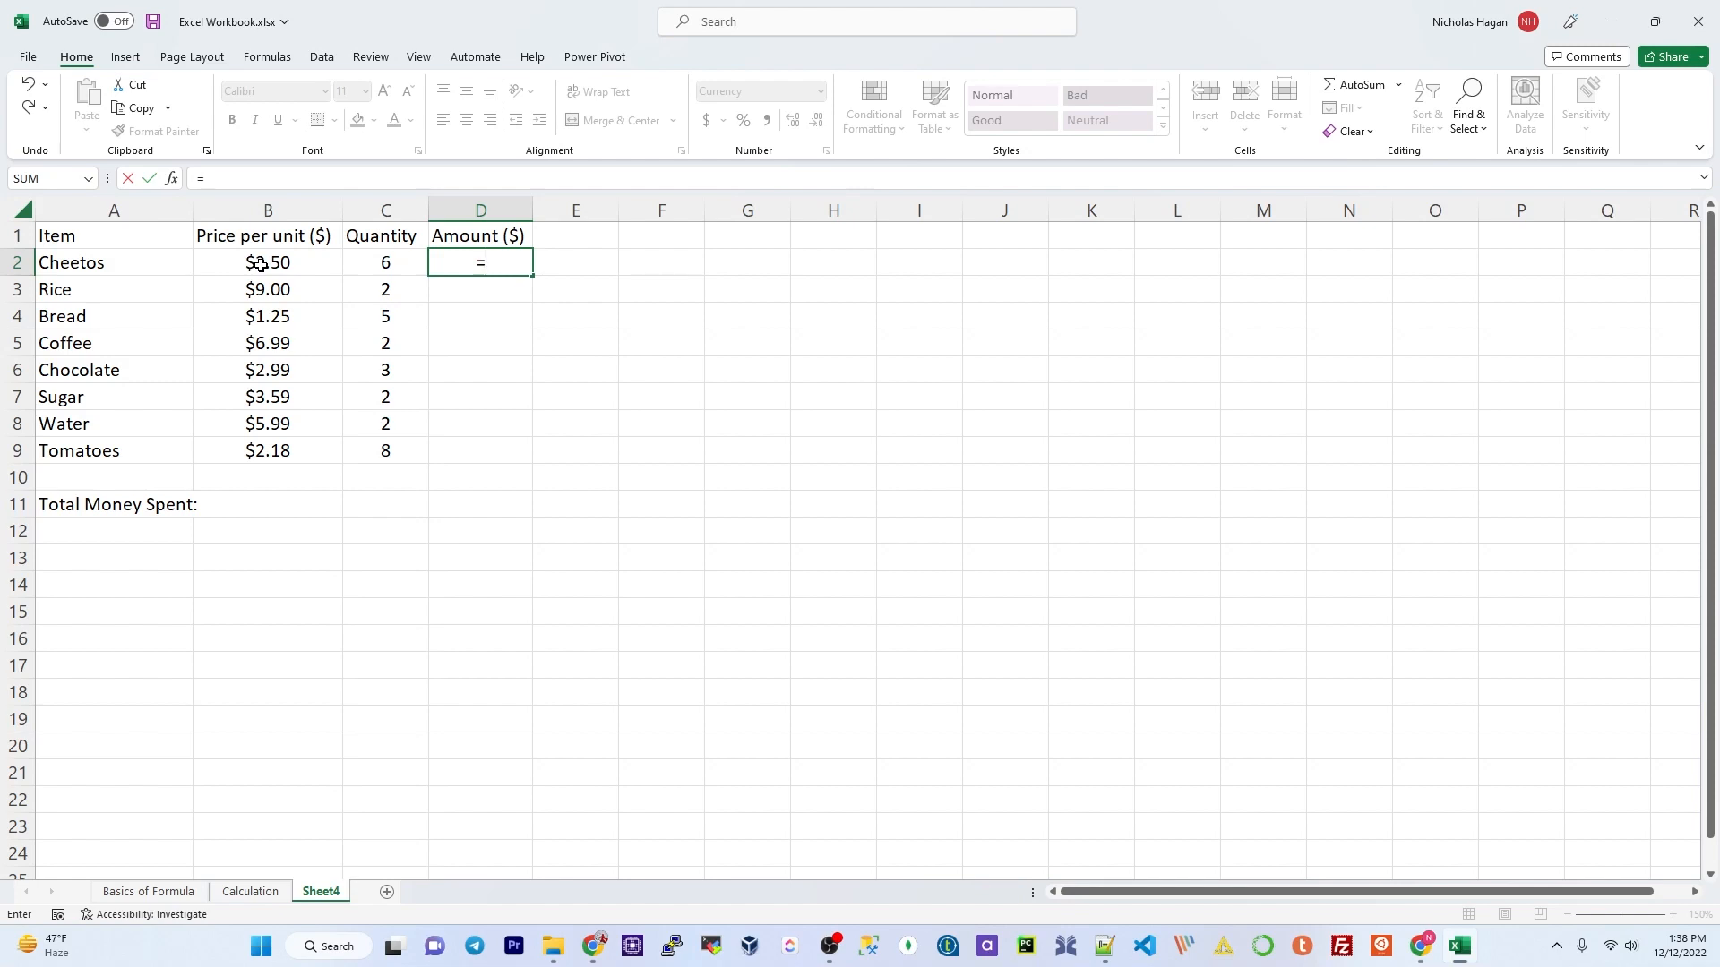
left_click(259, 265)
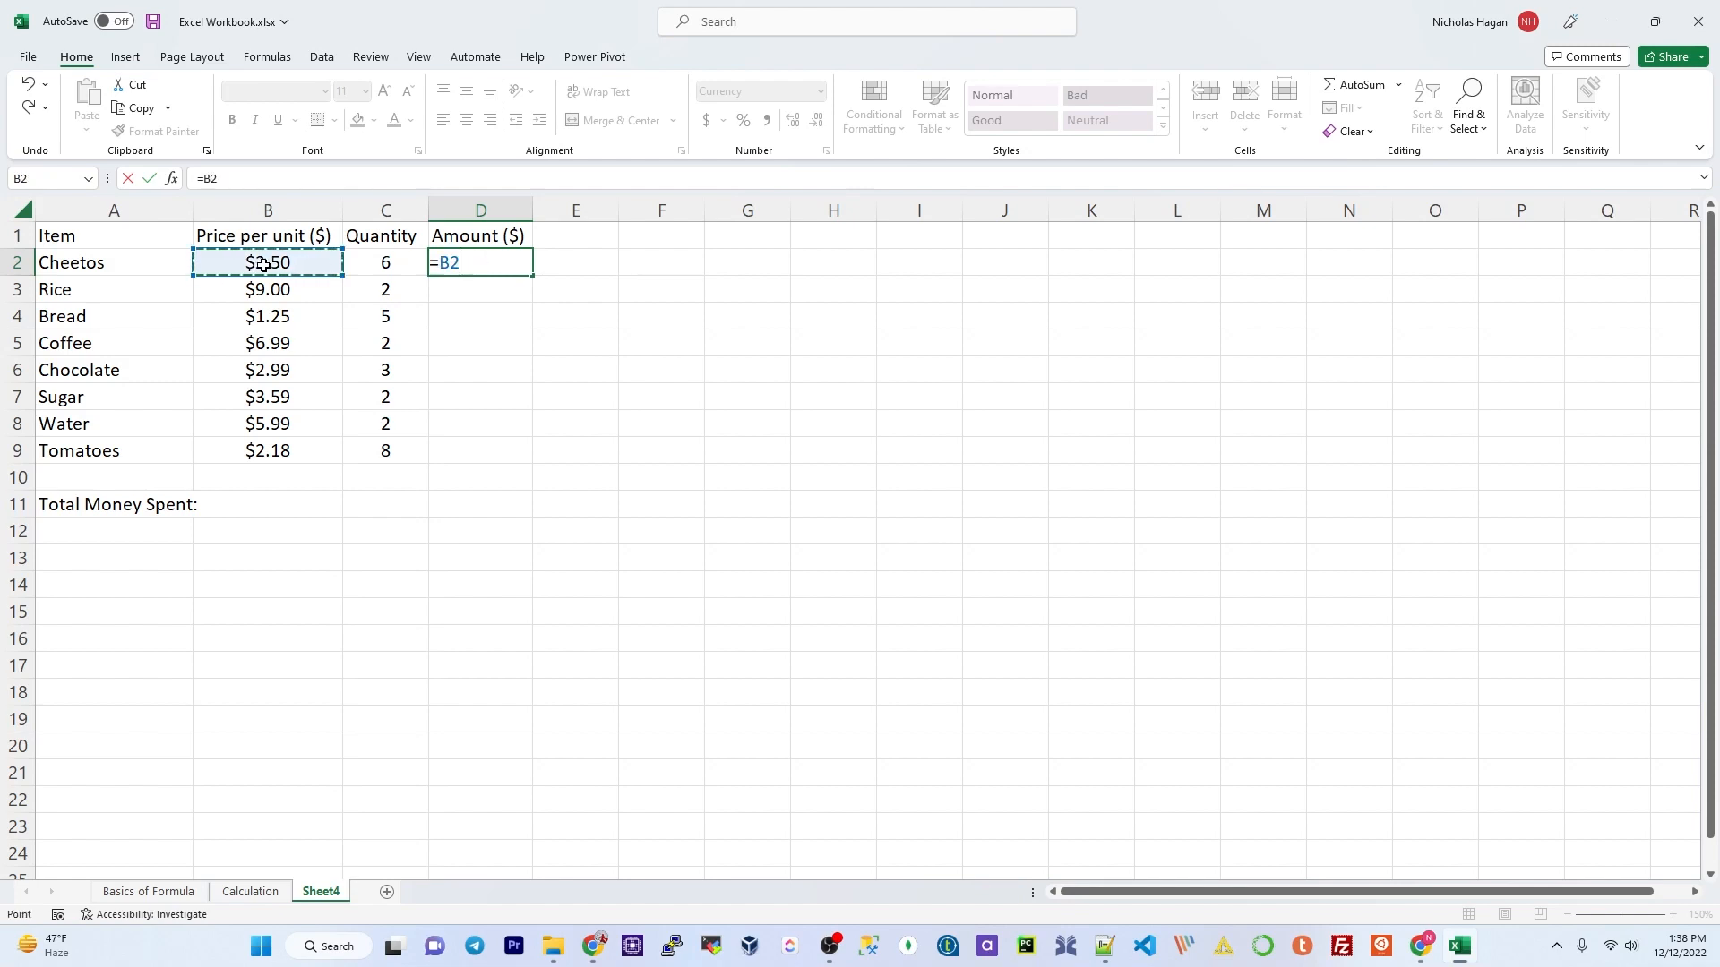
type("*")
left_click(401, 267)
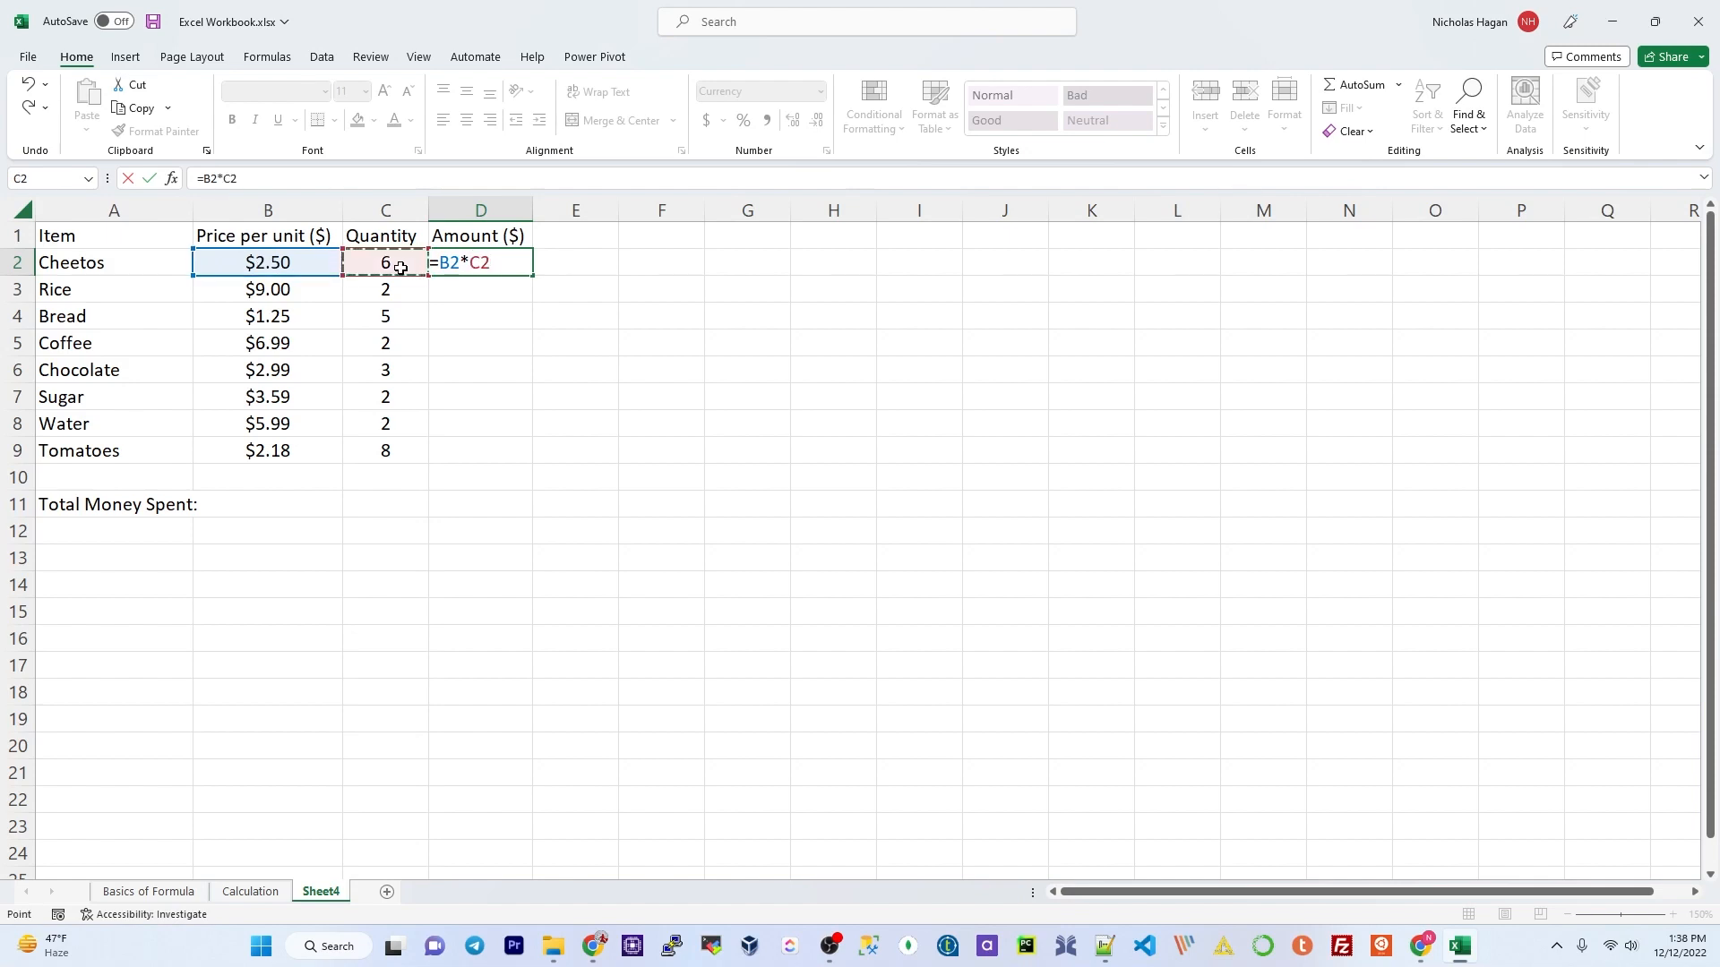
key("Return")
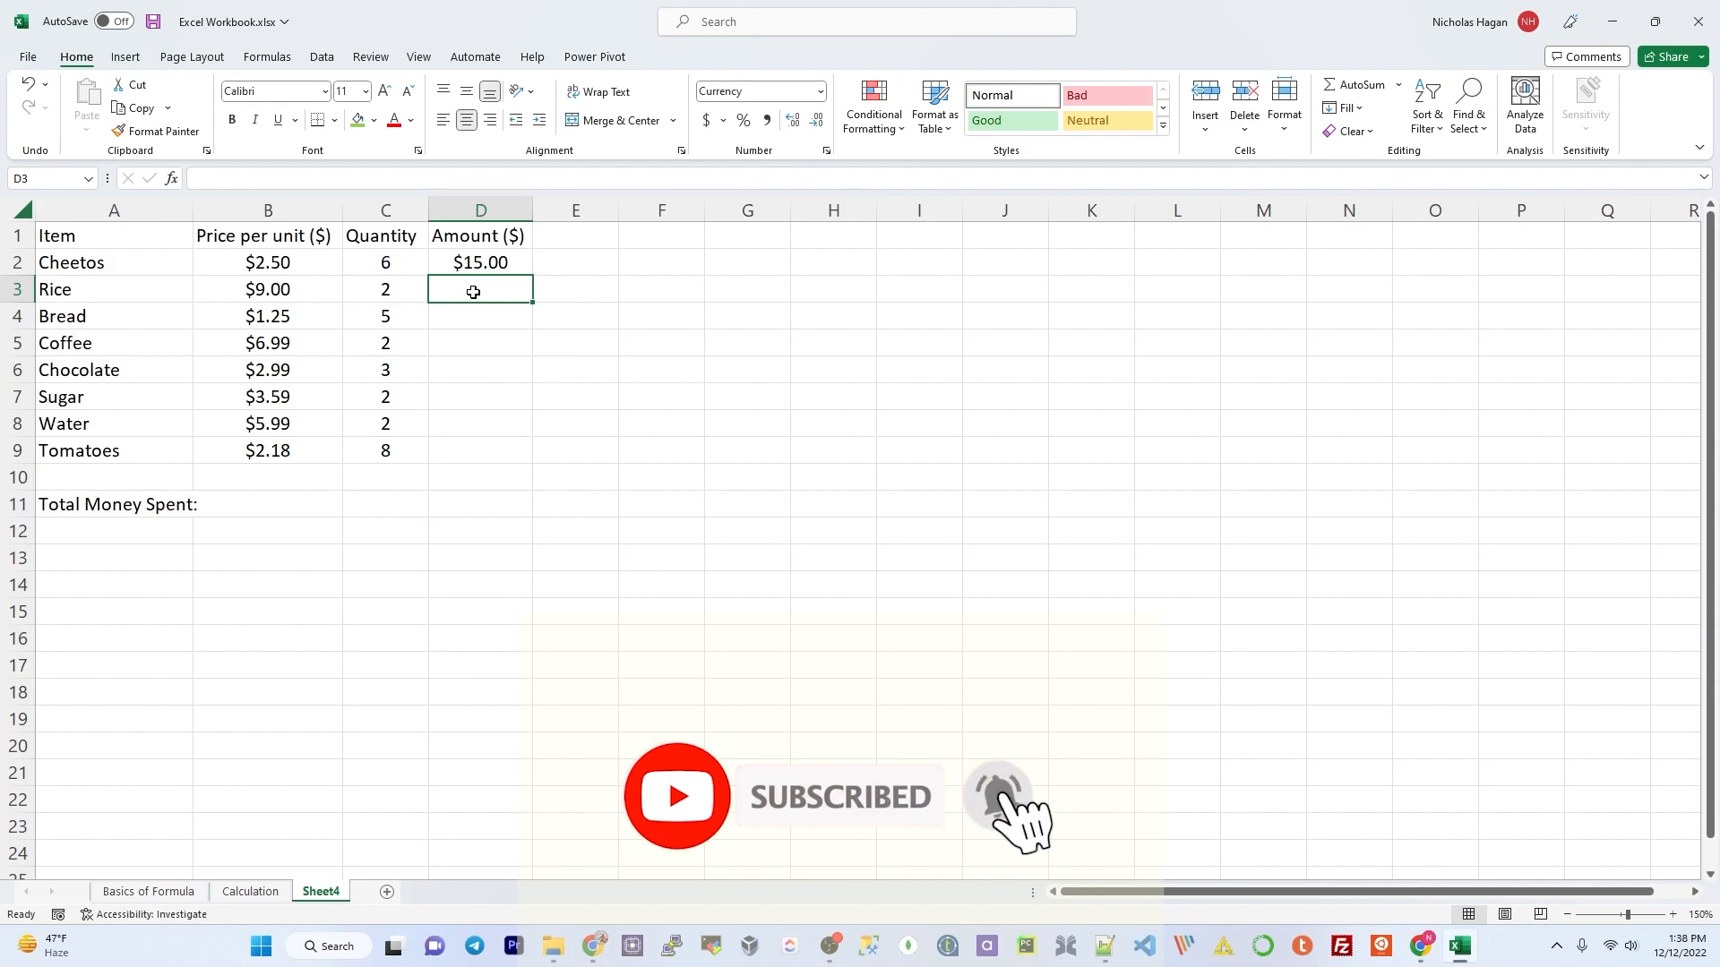
type("=")
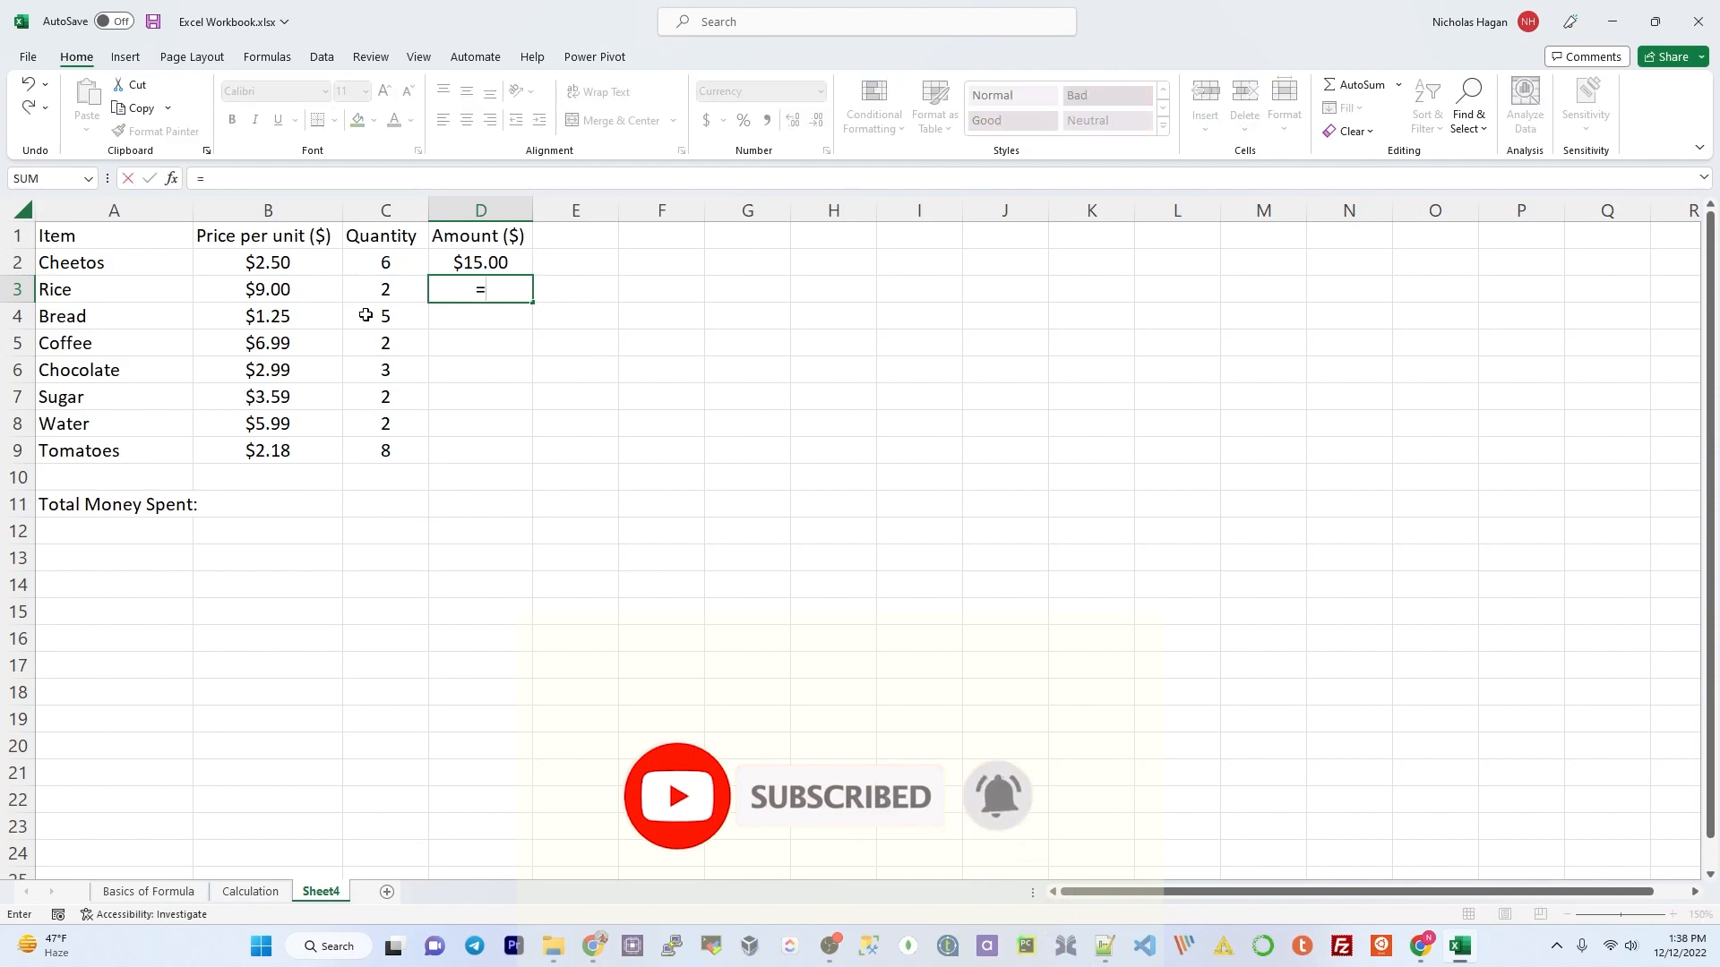
left_click(291, 289)
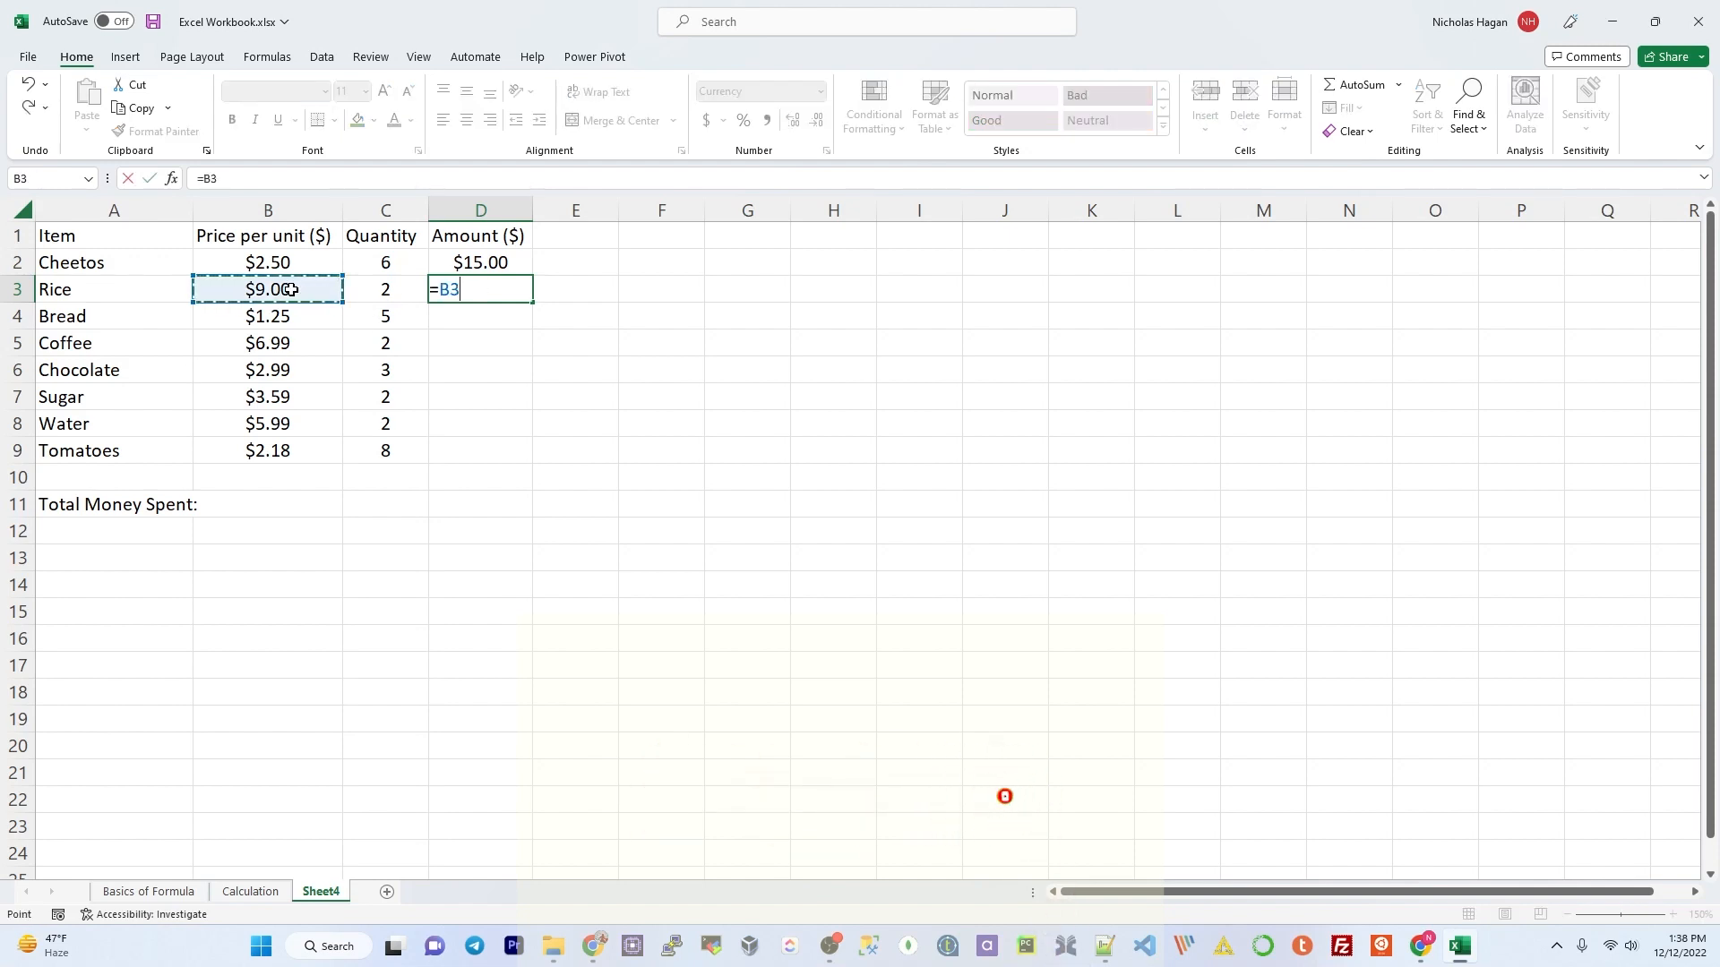
type("*")
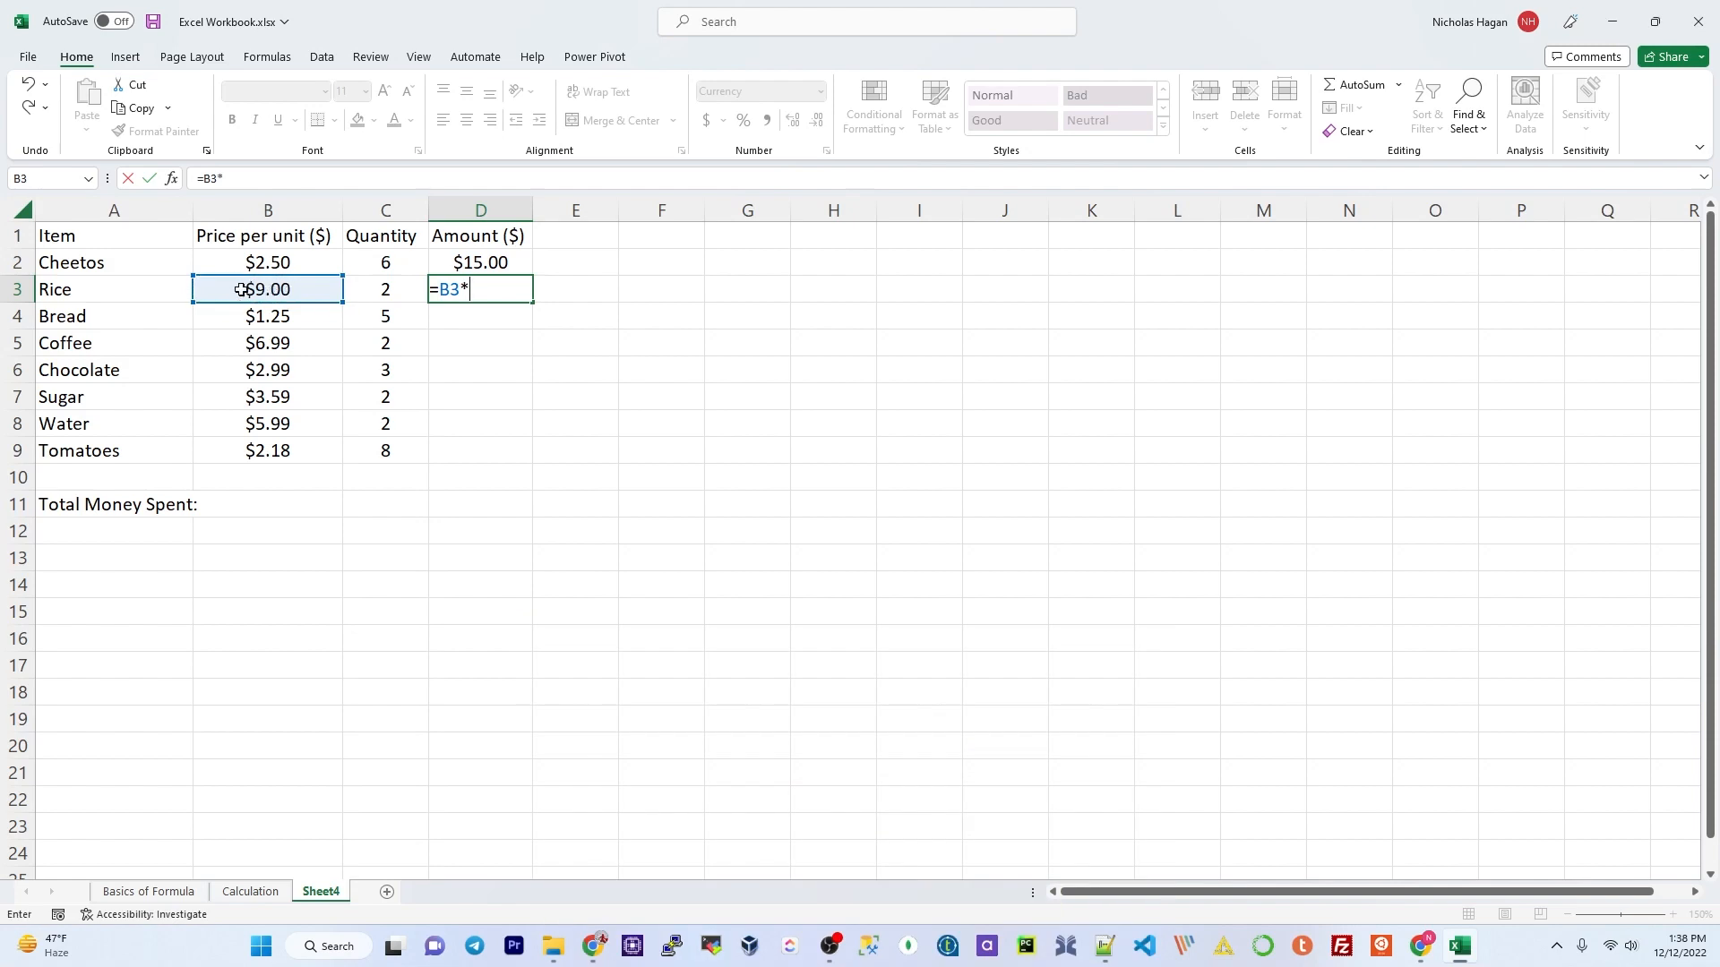
left_click(385, 291)
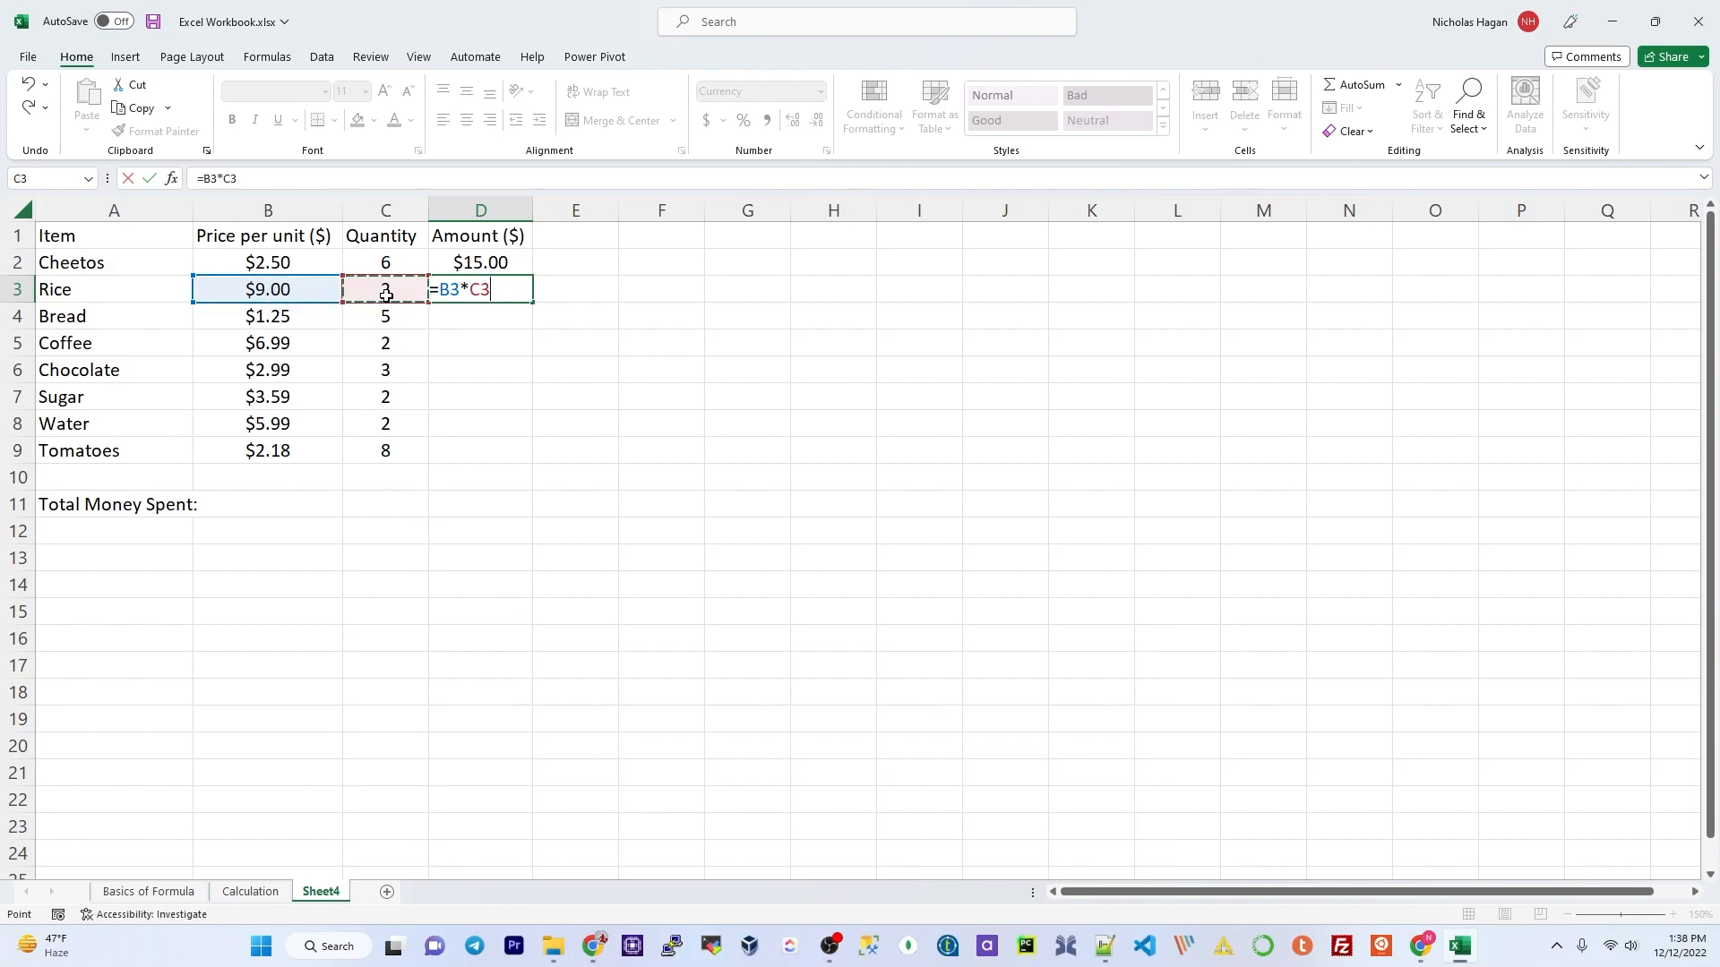
key("Return")
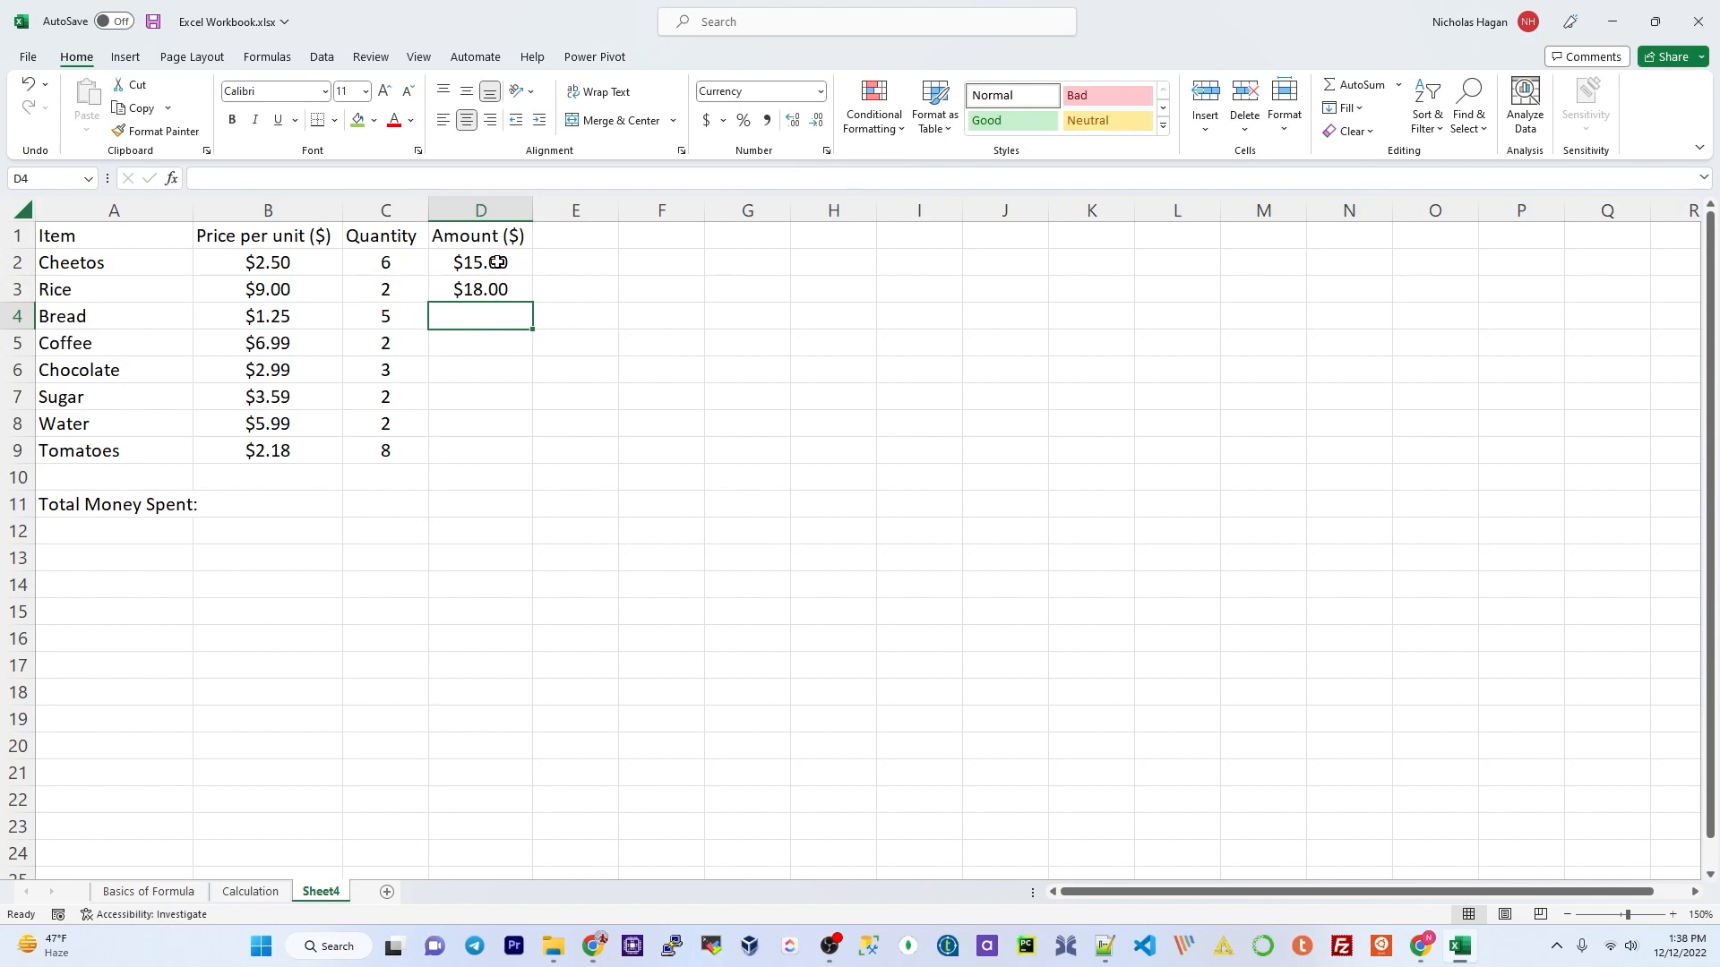
left_click(497, 263)
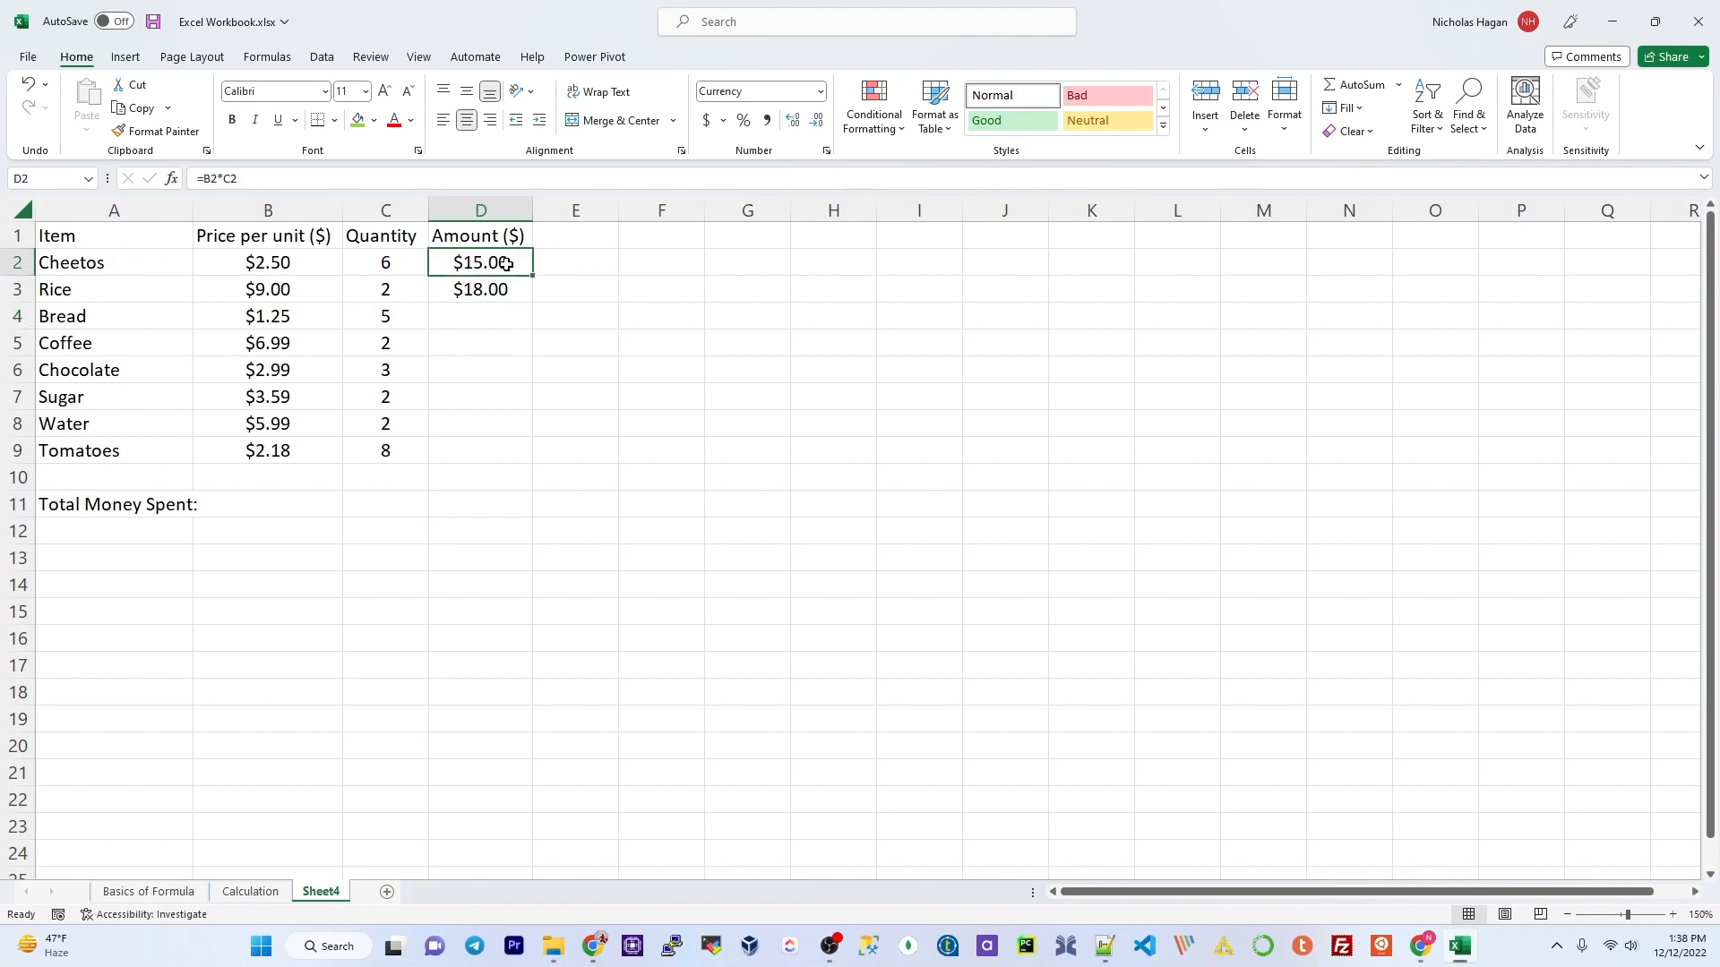
left_click_drag(507, 265, 513, 288)
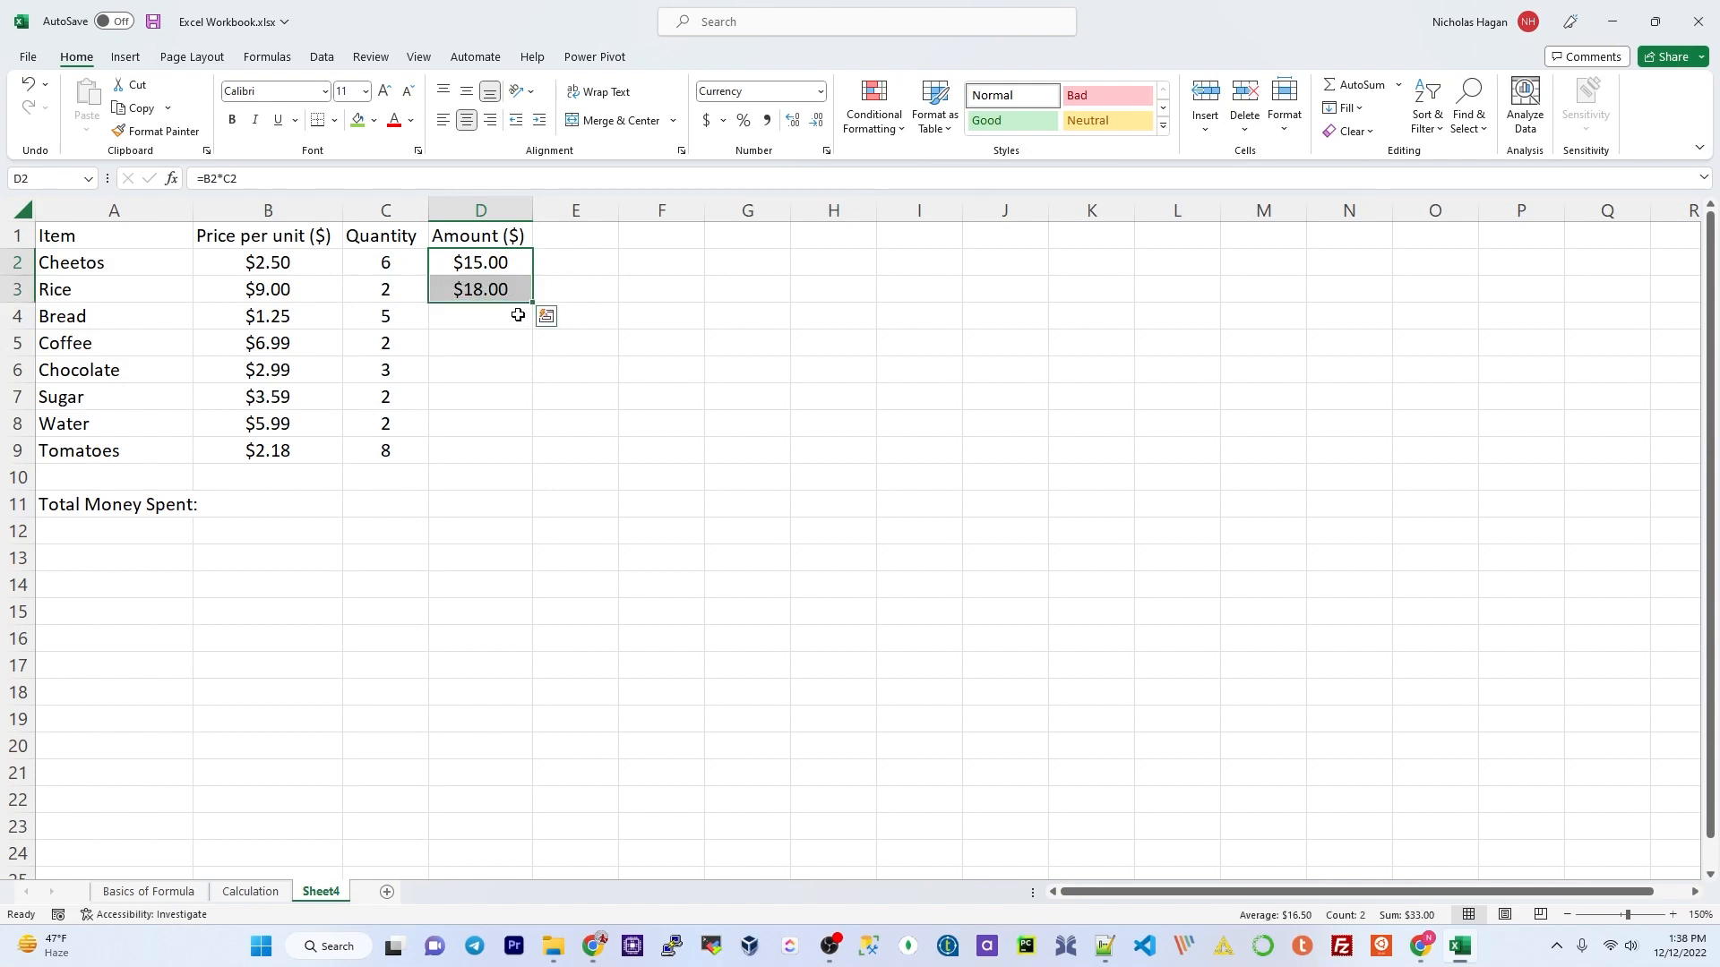
key("shift+Up")
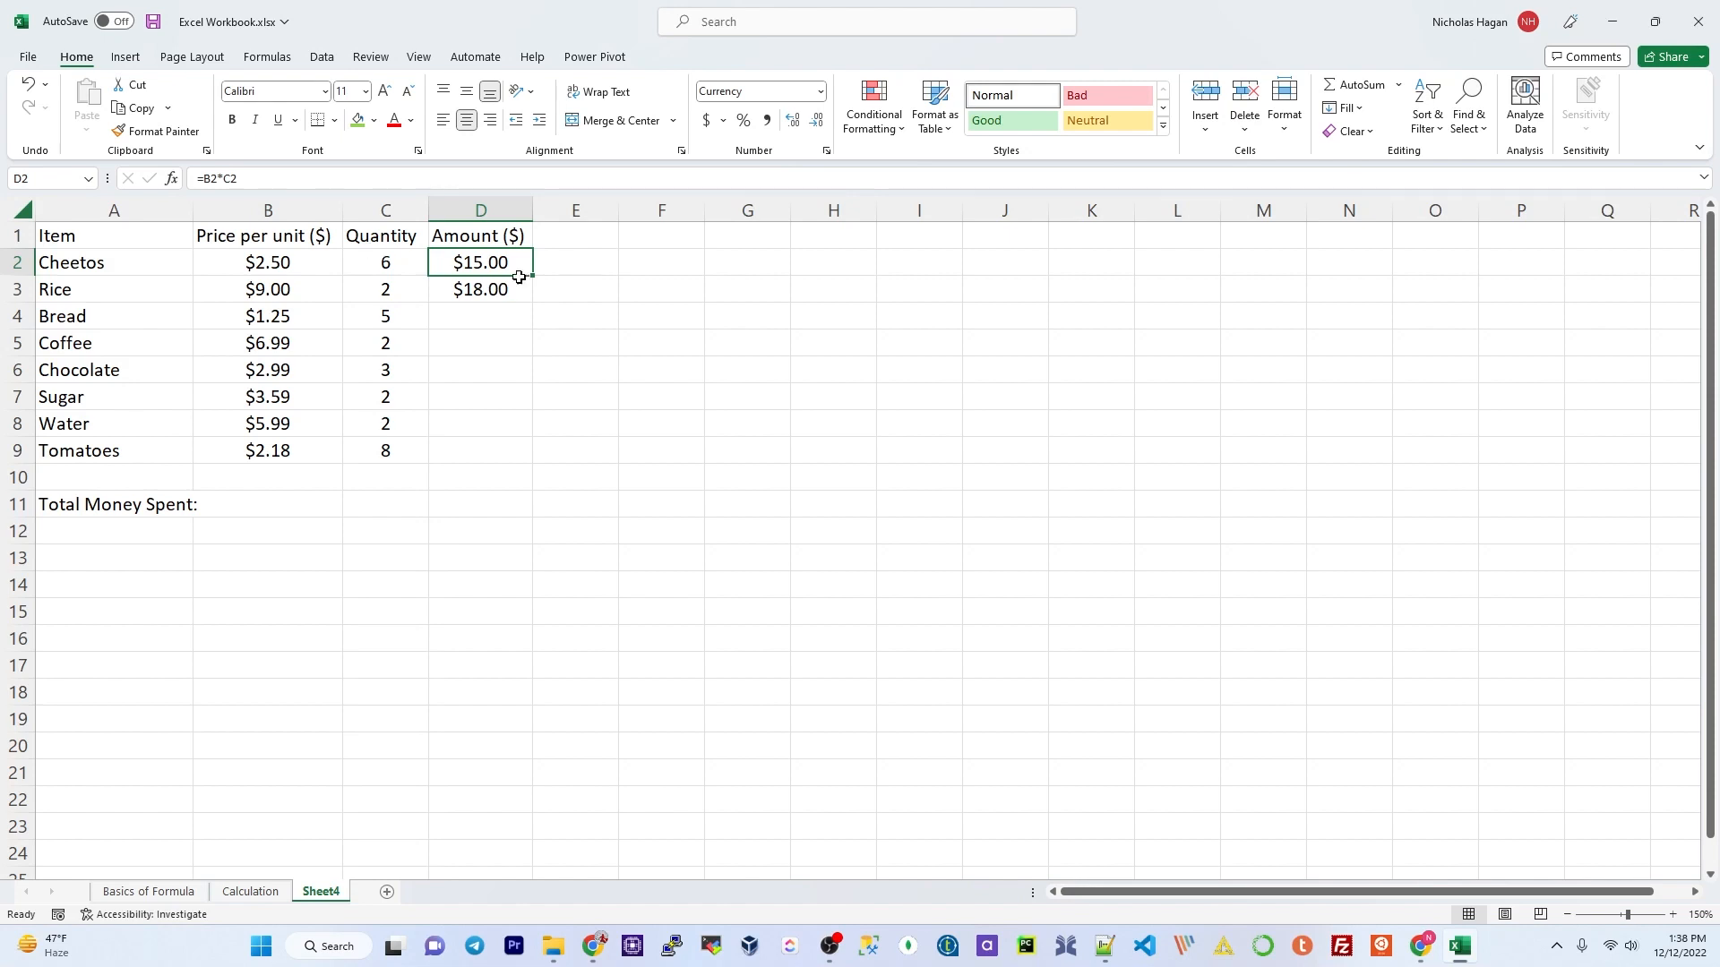
left_click(331, 177)
left_click_drag(331, 177, 193, 178)
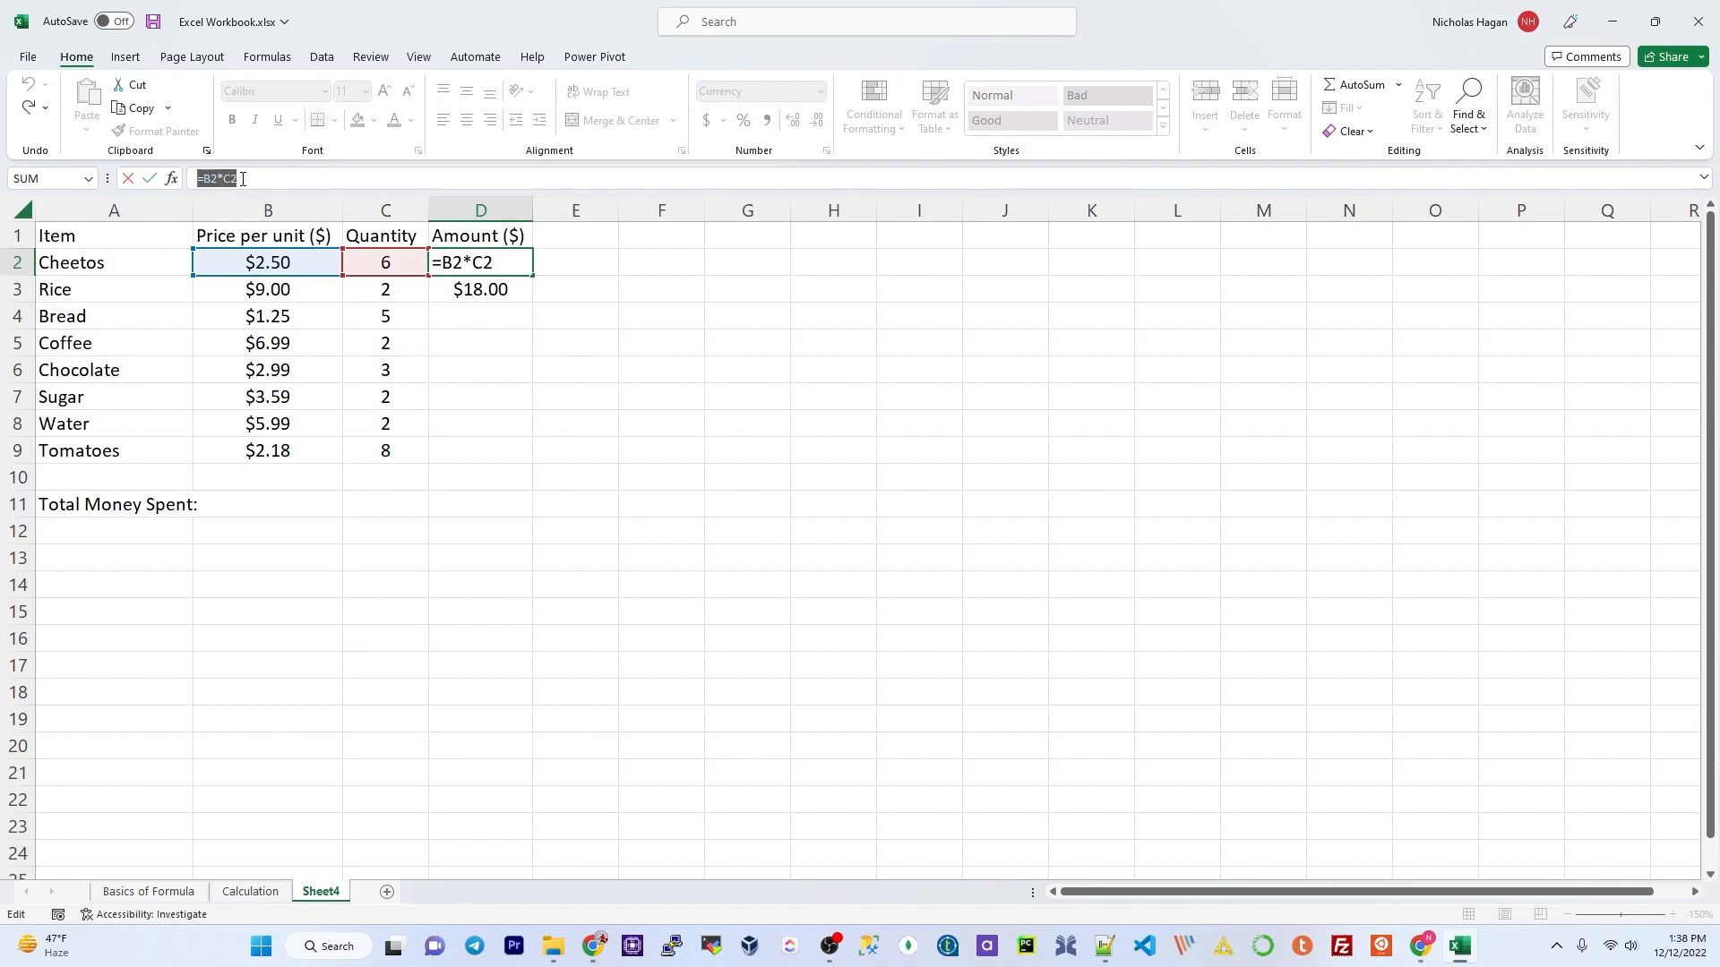
left_click(464, 289)
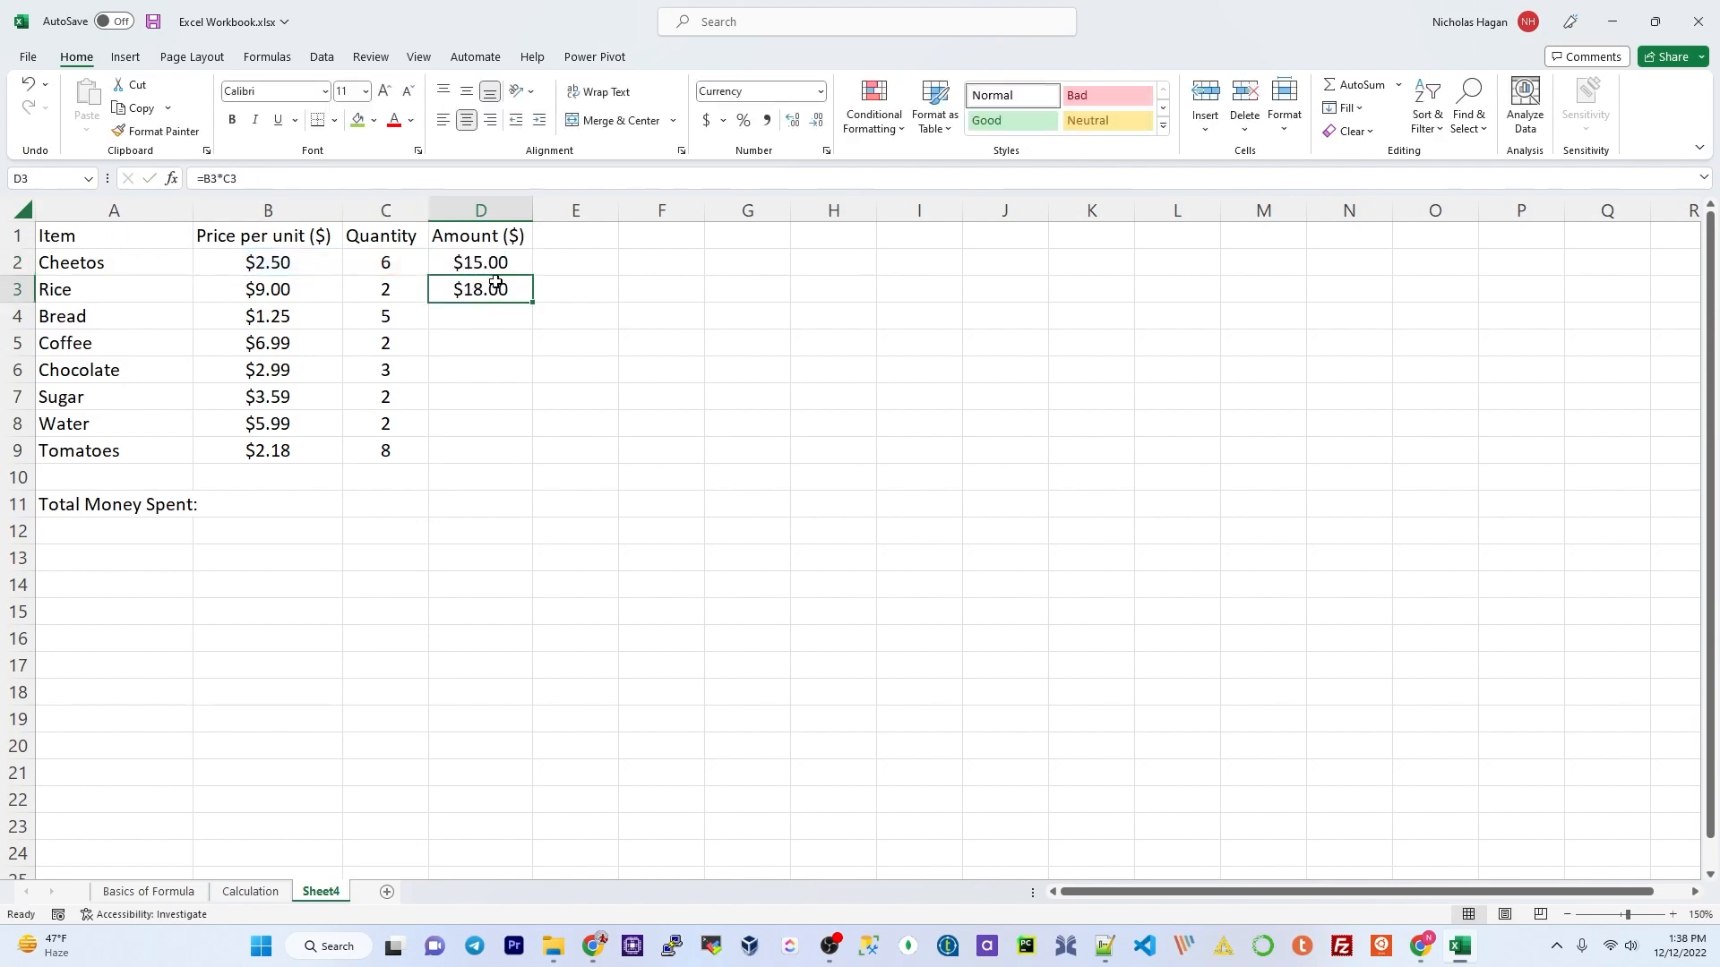
left_click_drag(260, 176, 193, 177)
key("Return")
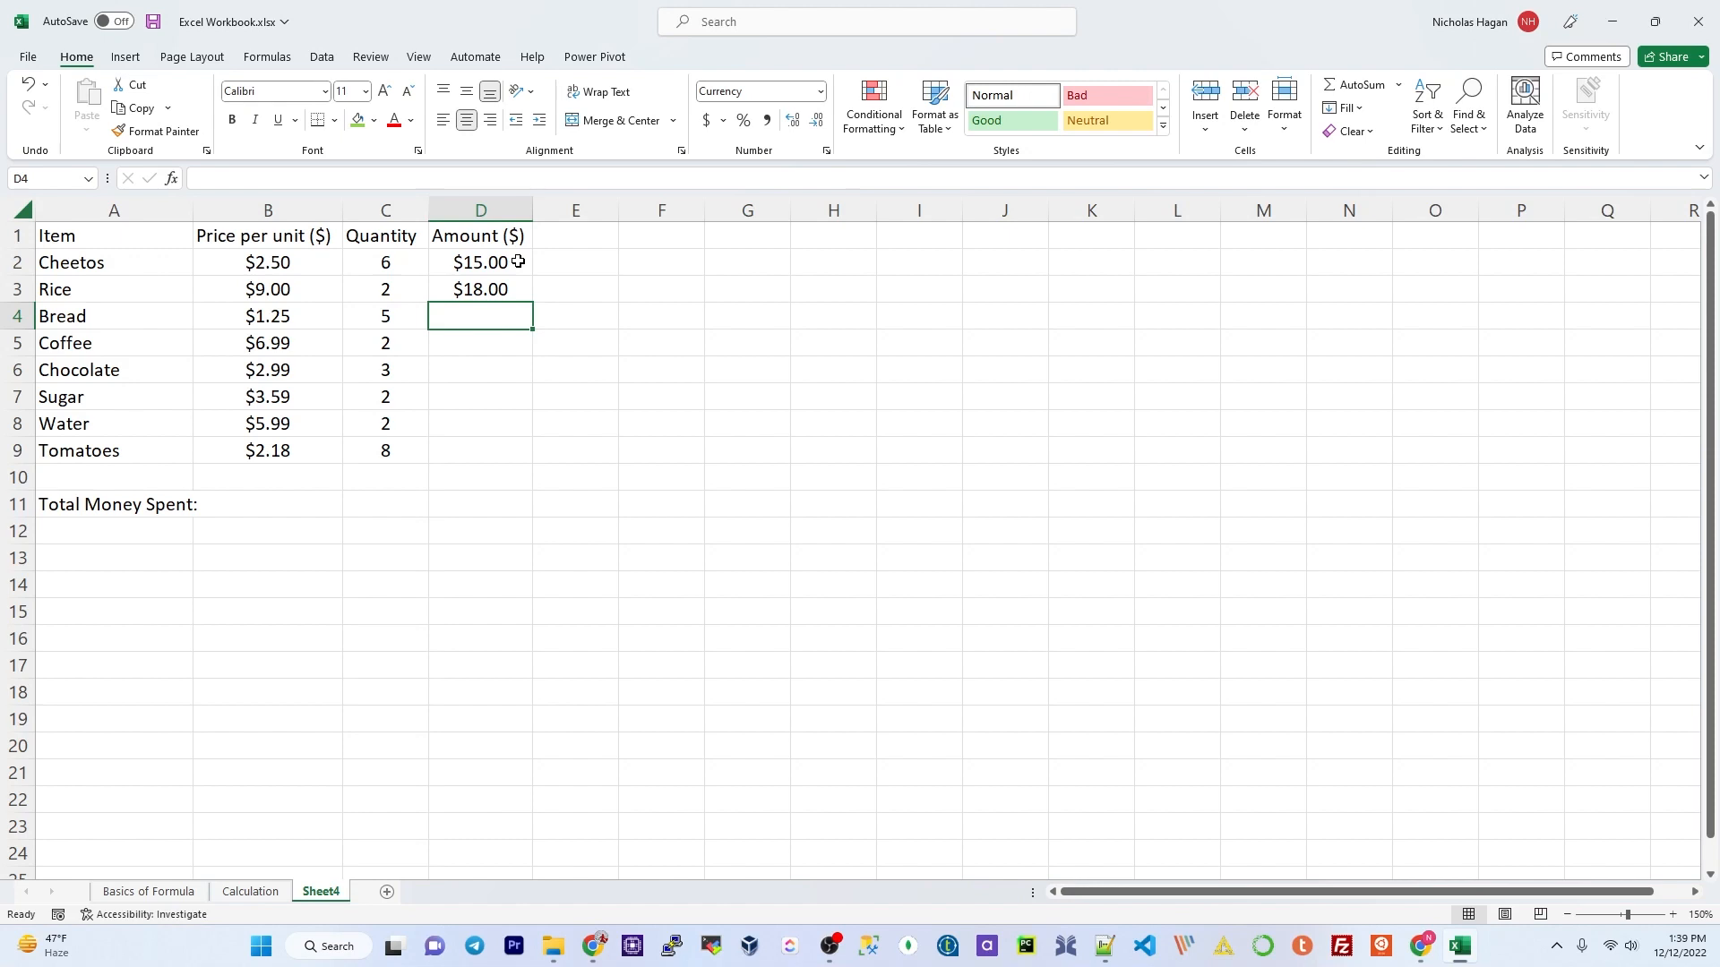
Step: Fill the D2:D3 amount formulas down to D9, ending with $17.44 for Tomatoes
left_click(517, 262)
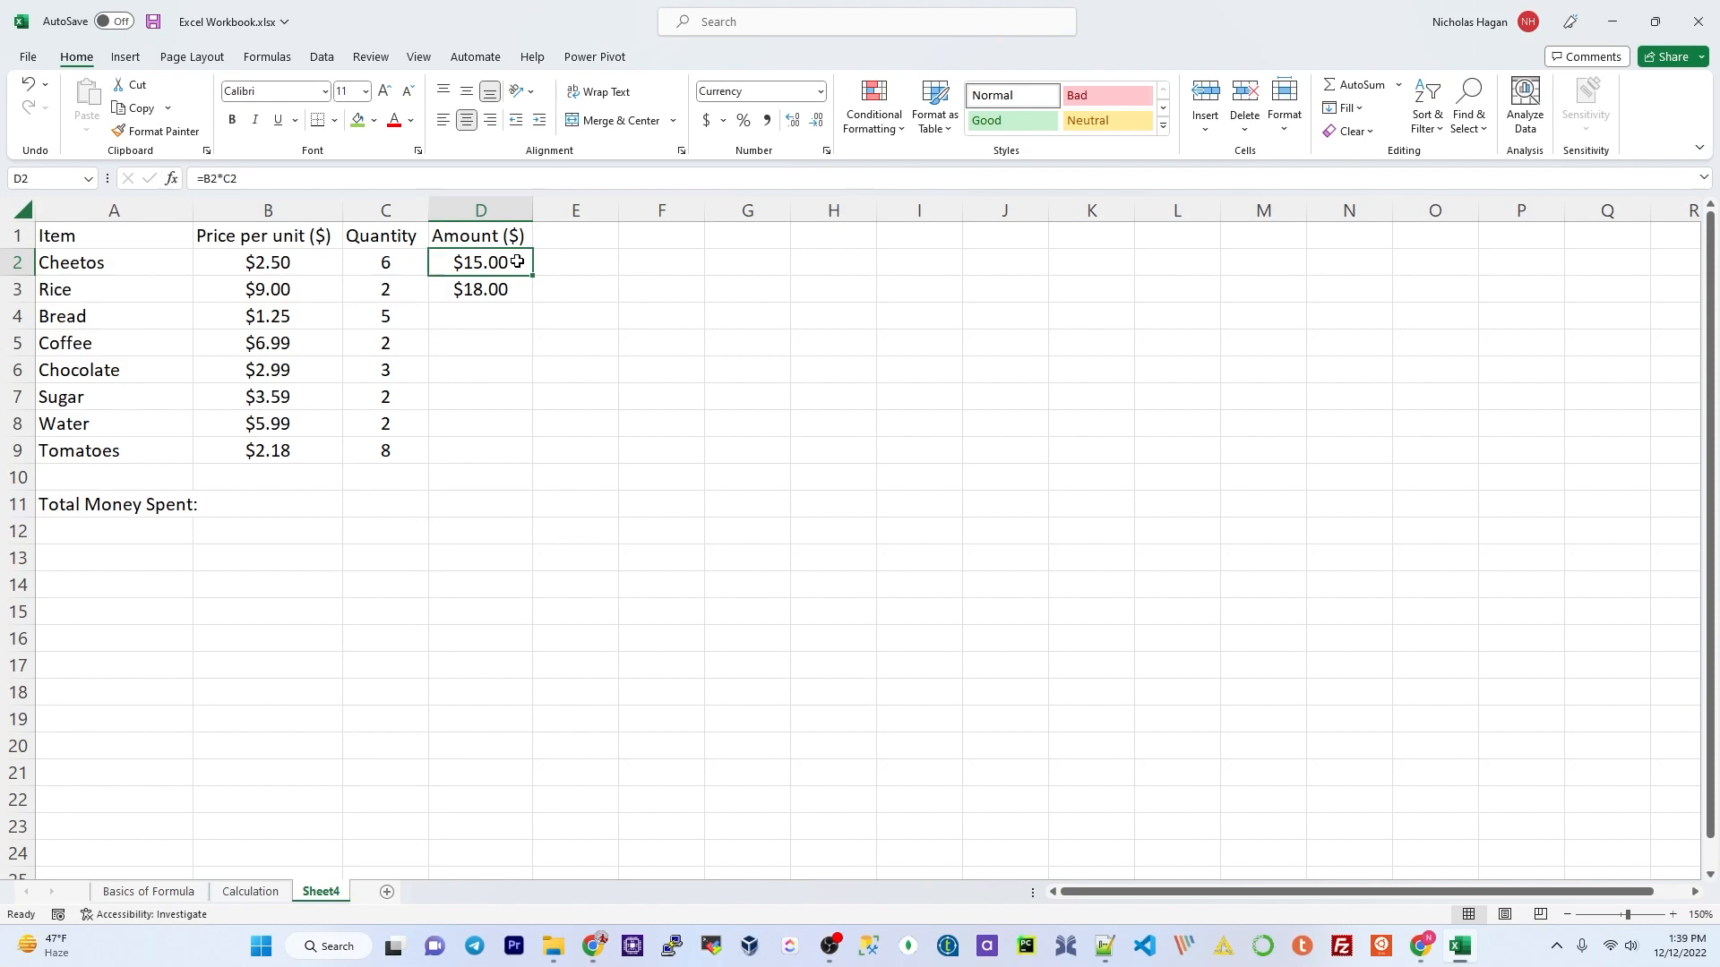
left_click(511, 290)
left_click(507, 261)
left_click_drag(497, 261, 498, 285)
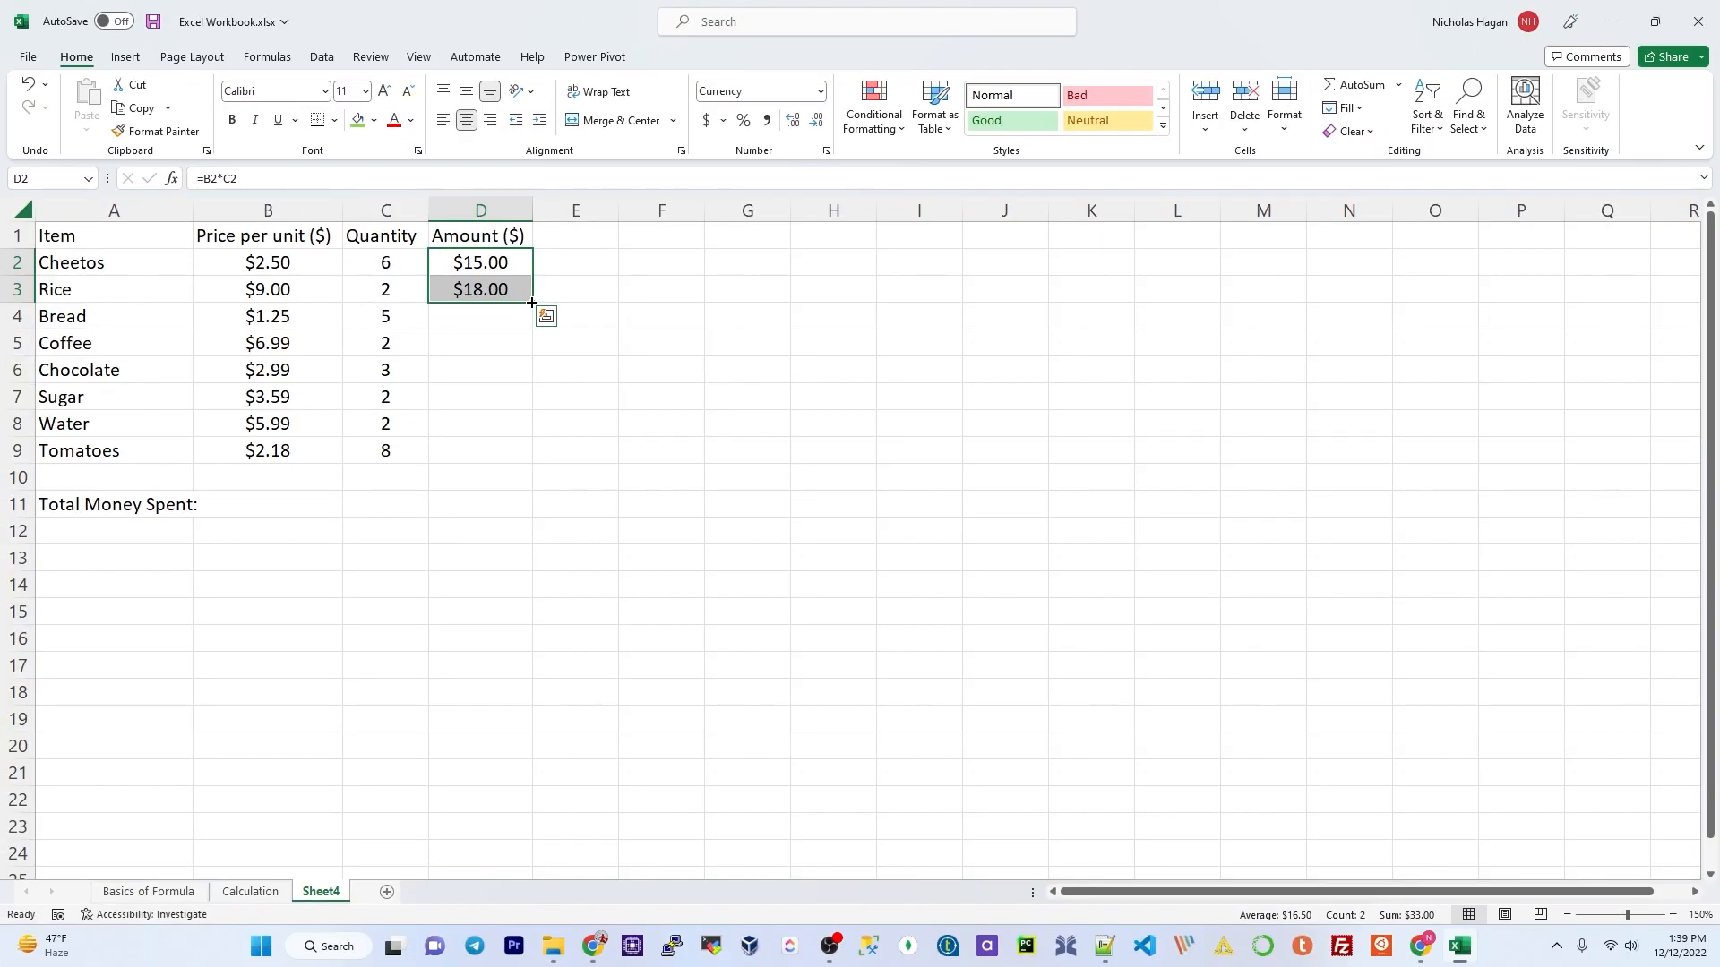
left_click_drag(532, 303, 532, 302)
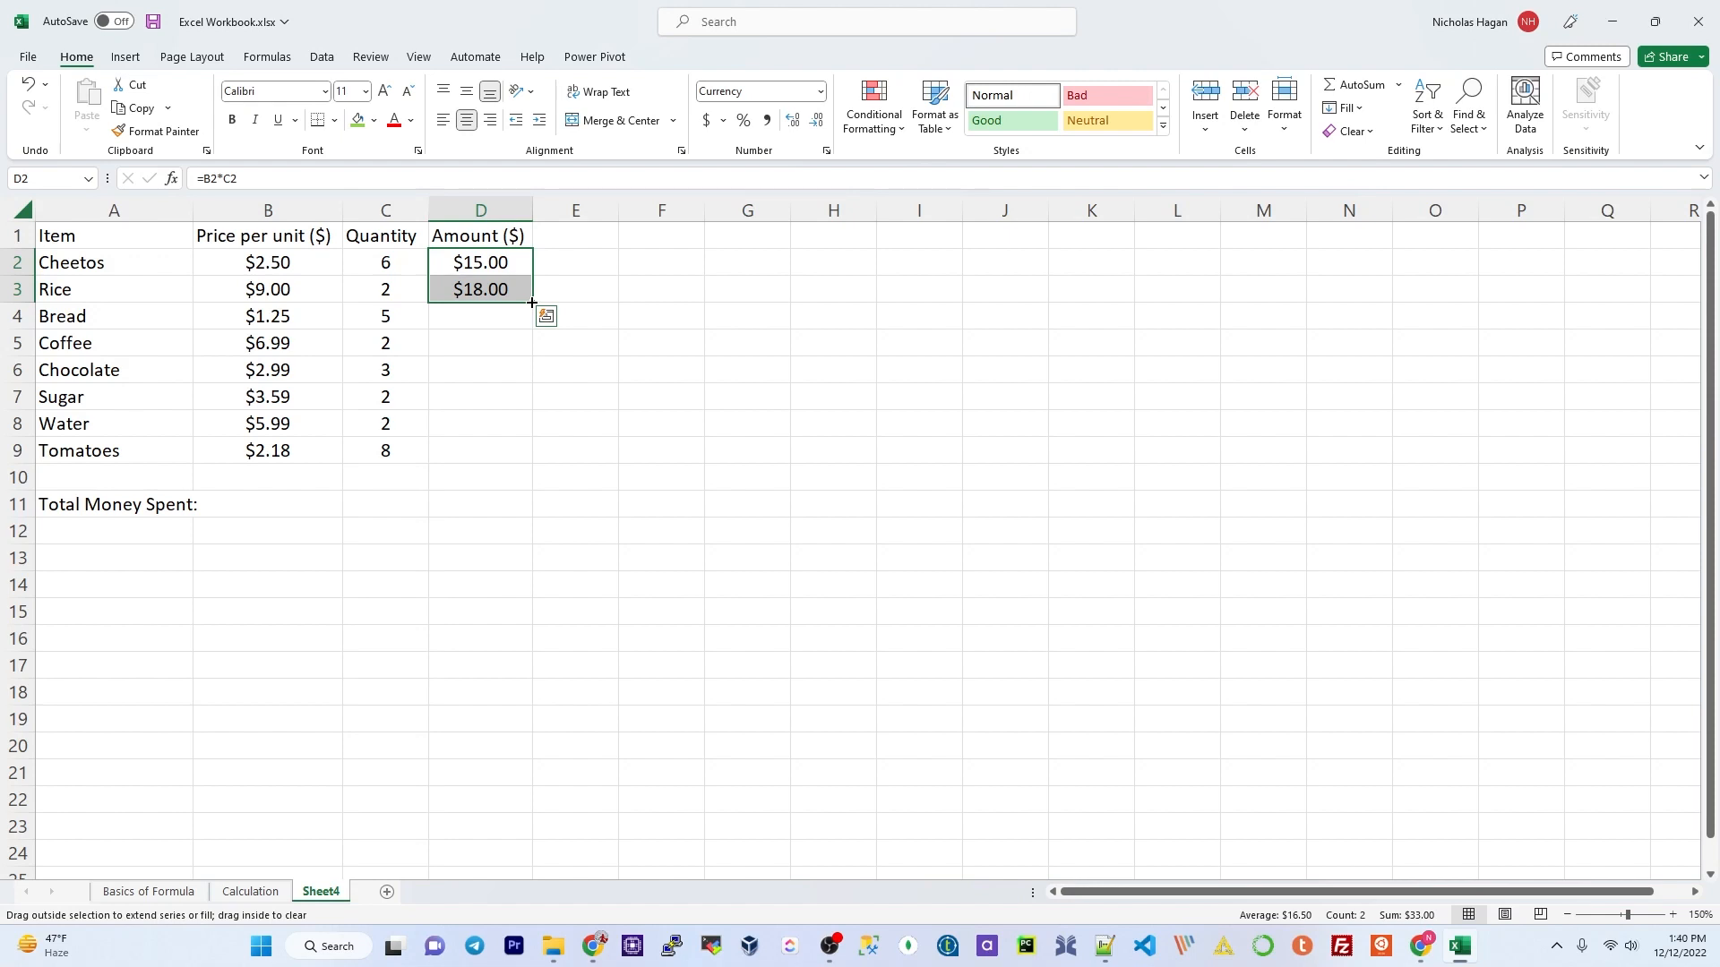
left_click_drag(530, 307, 525, 458)
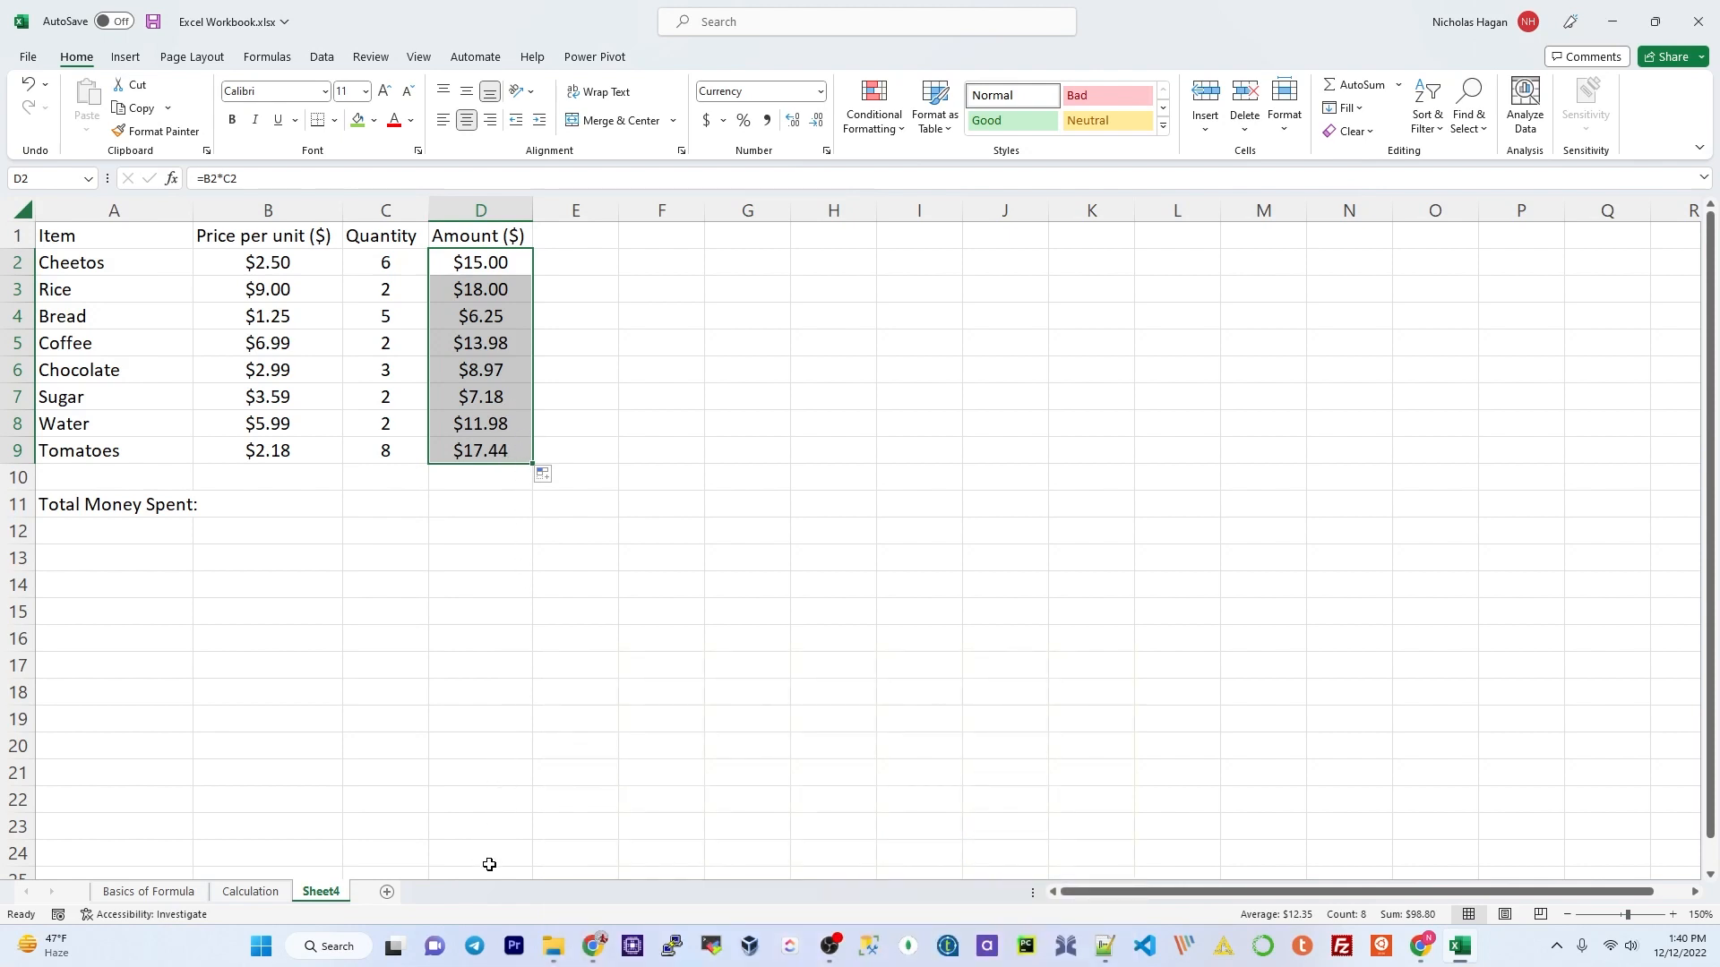
Step: Enter =D2+D3+D4+D5+D6+D7+D8+D9 in D11 for a $98.80 total
left_click(480, 509)
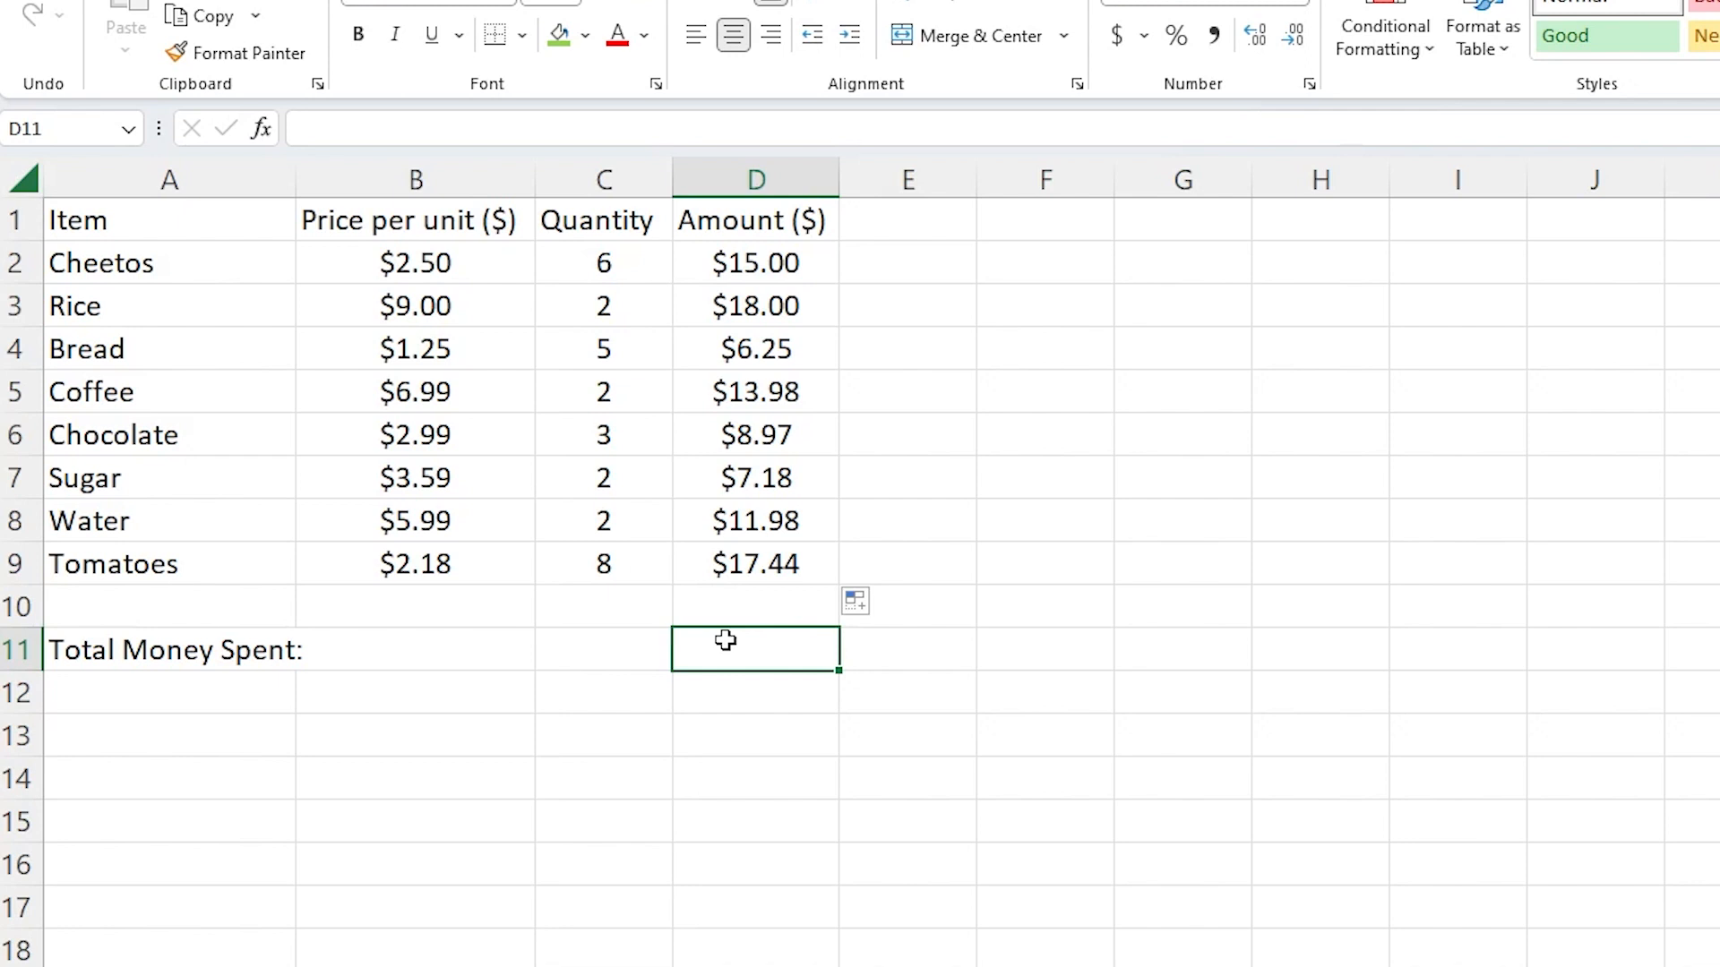
type("=")
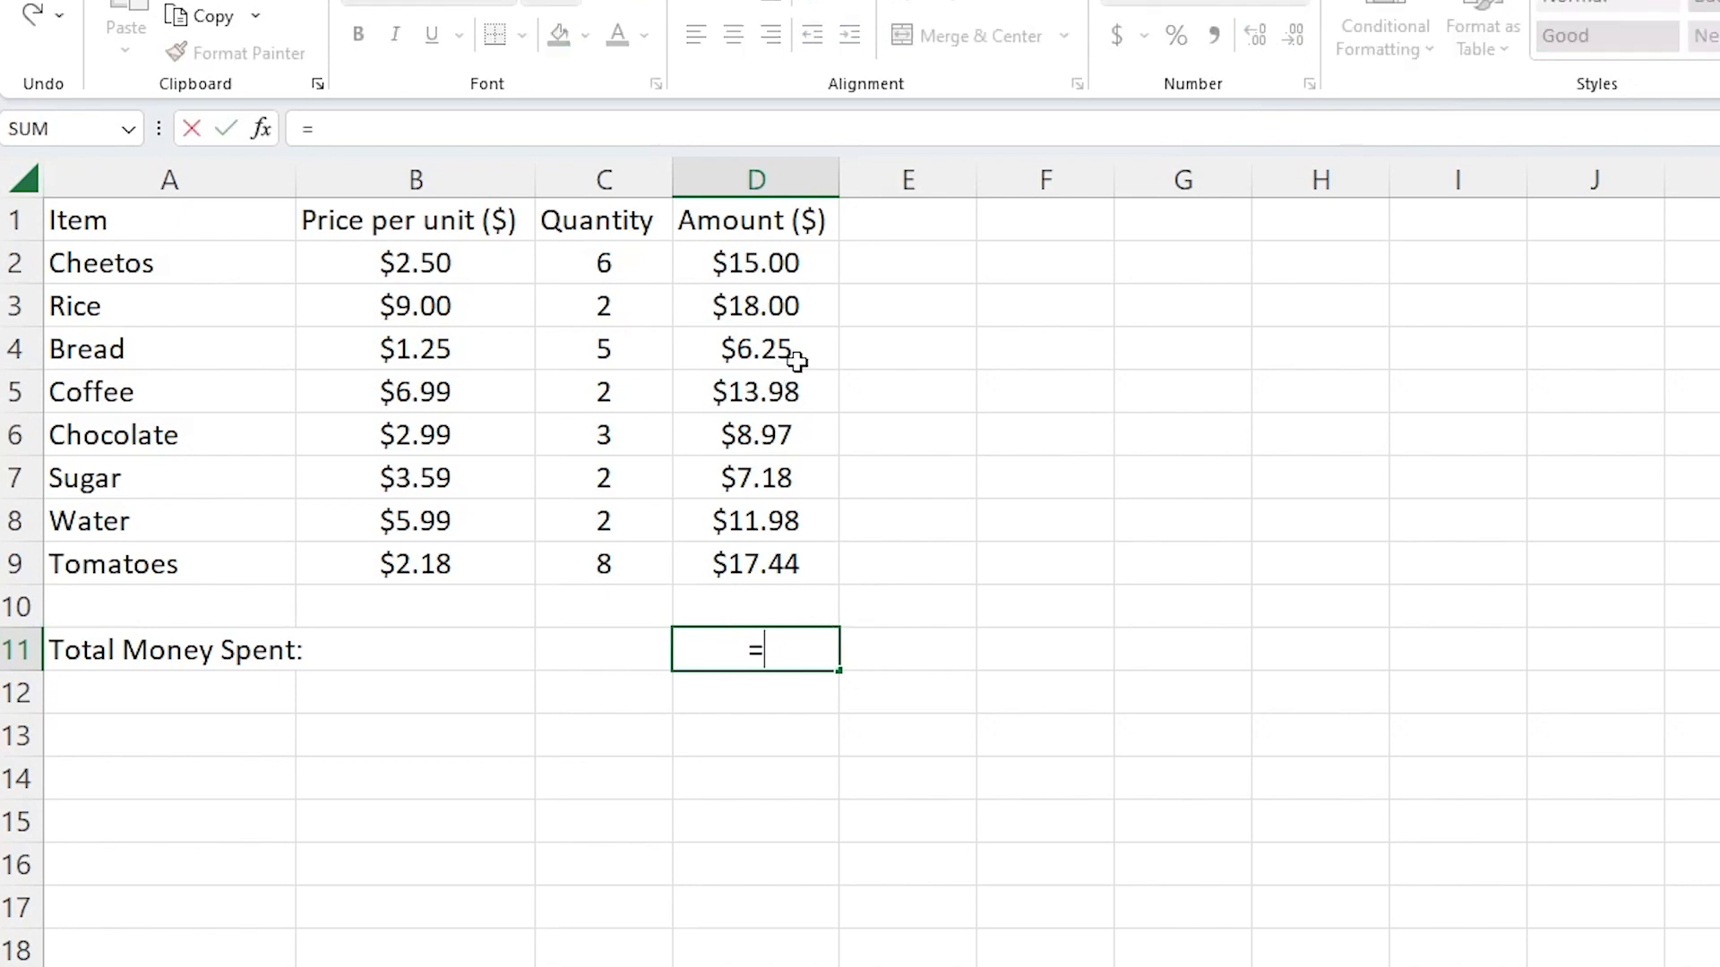
left_click(773, 262)
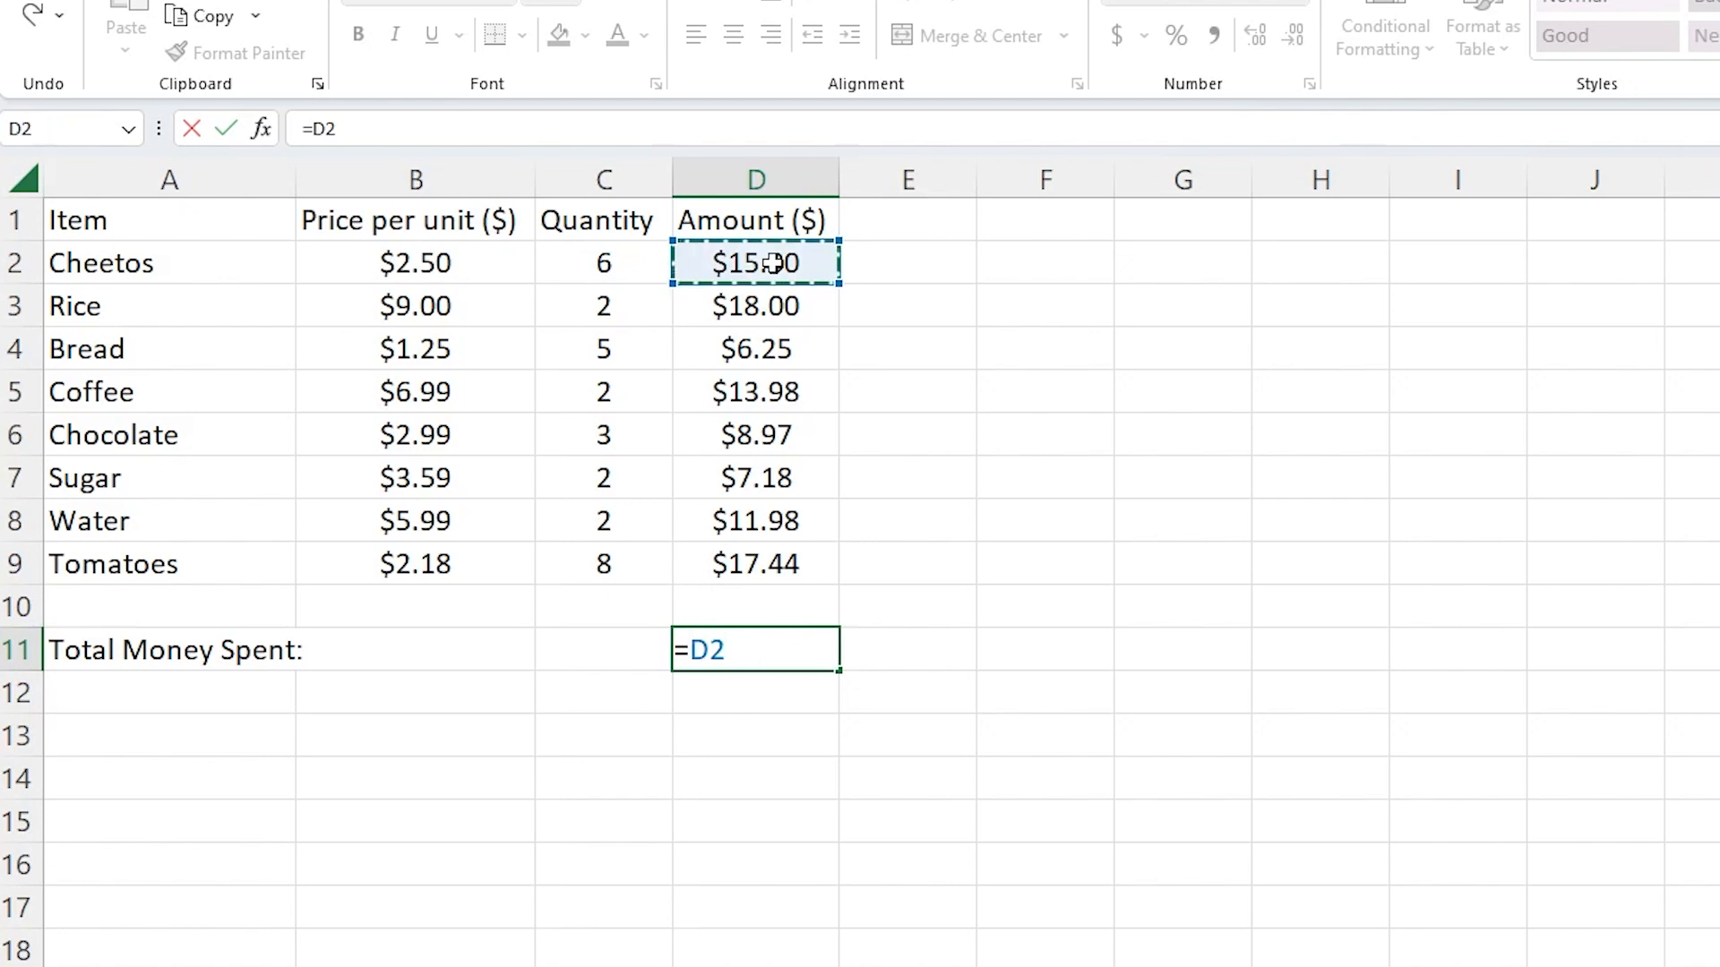
type("+")
left_click(761, 301)
type("+")
left_click(766, 344)
type("+")
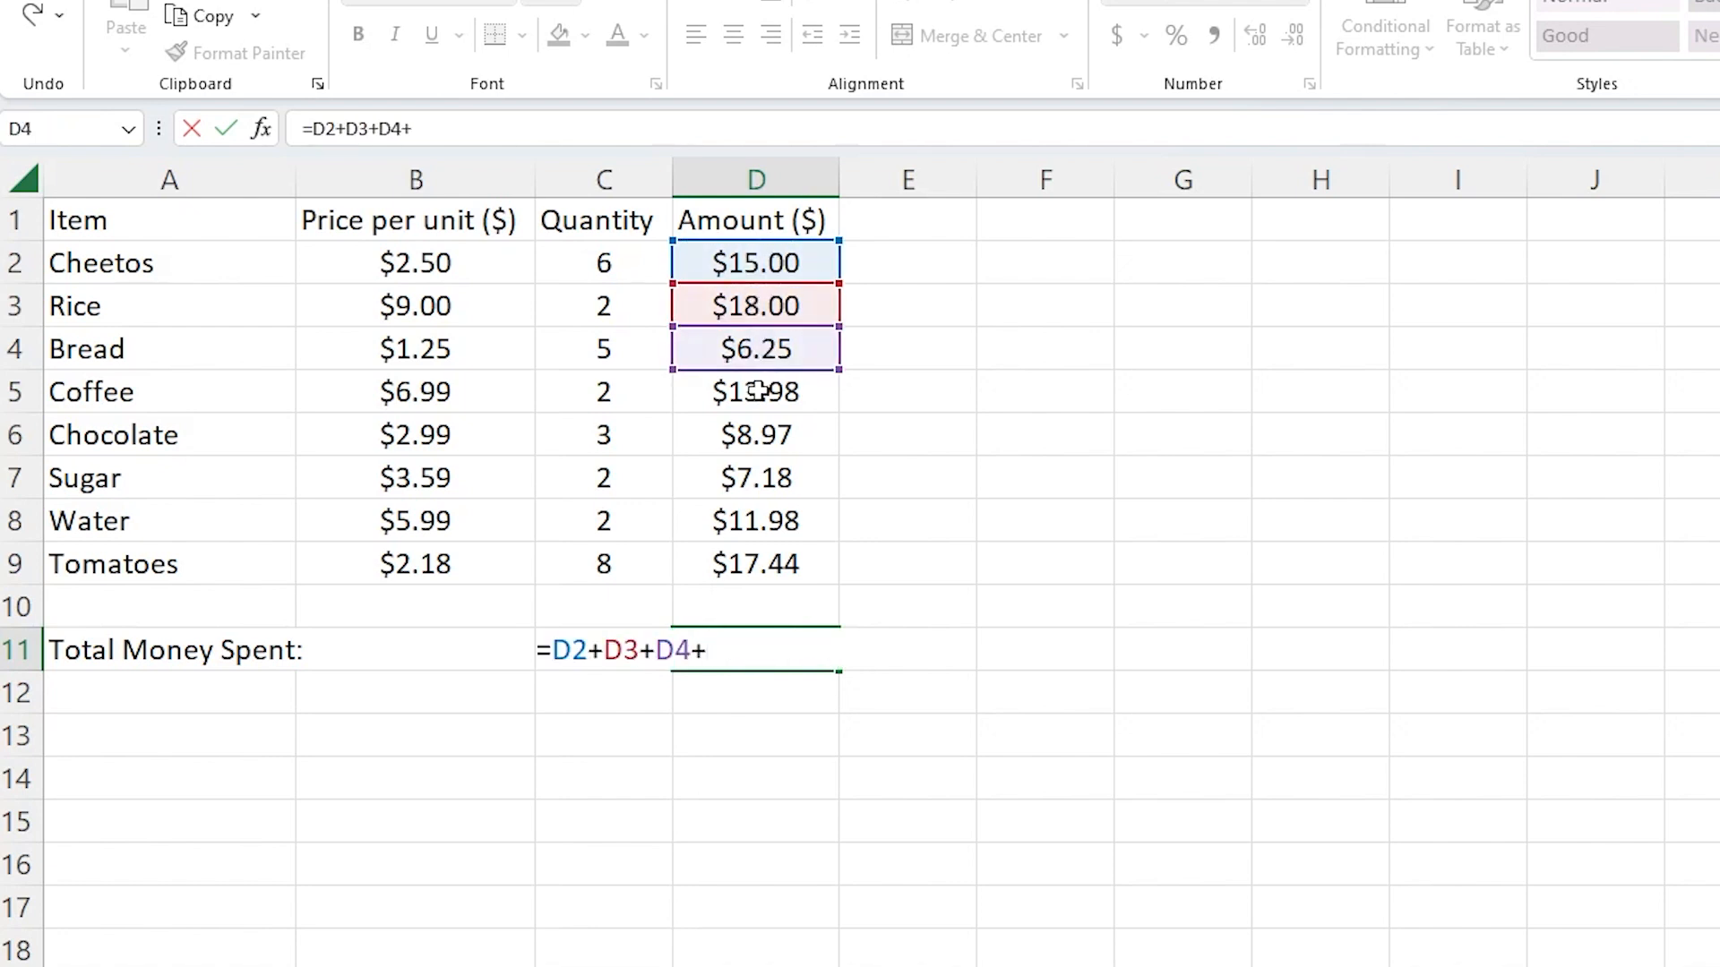
left_click(757, 390)
type("+")
left_click(768, 430)
type("+")
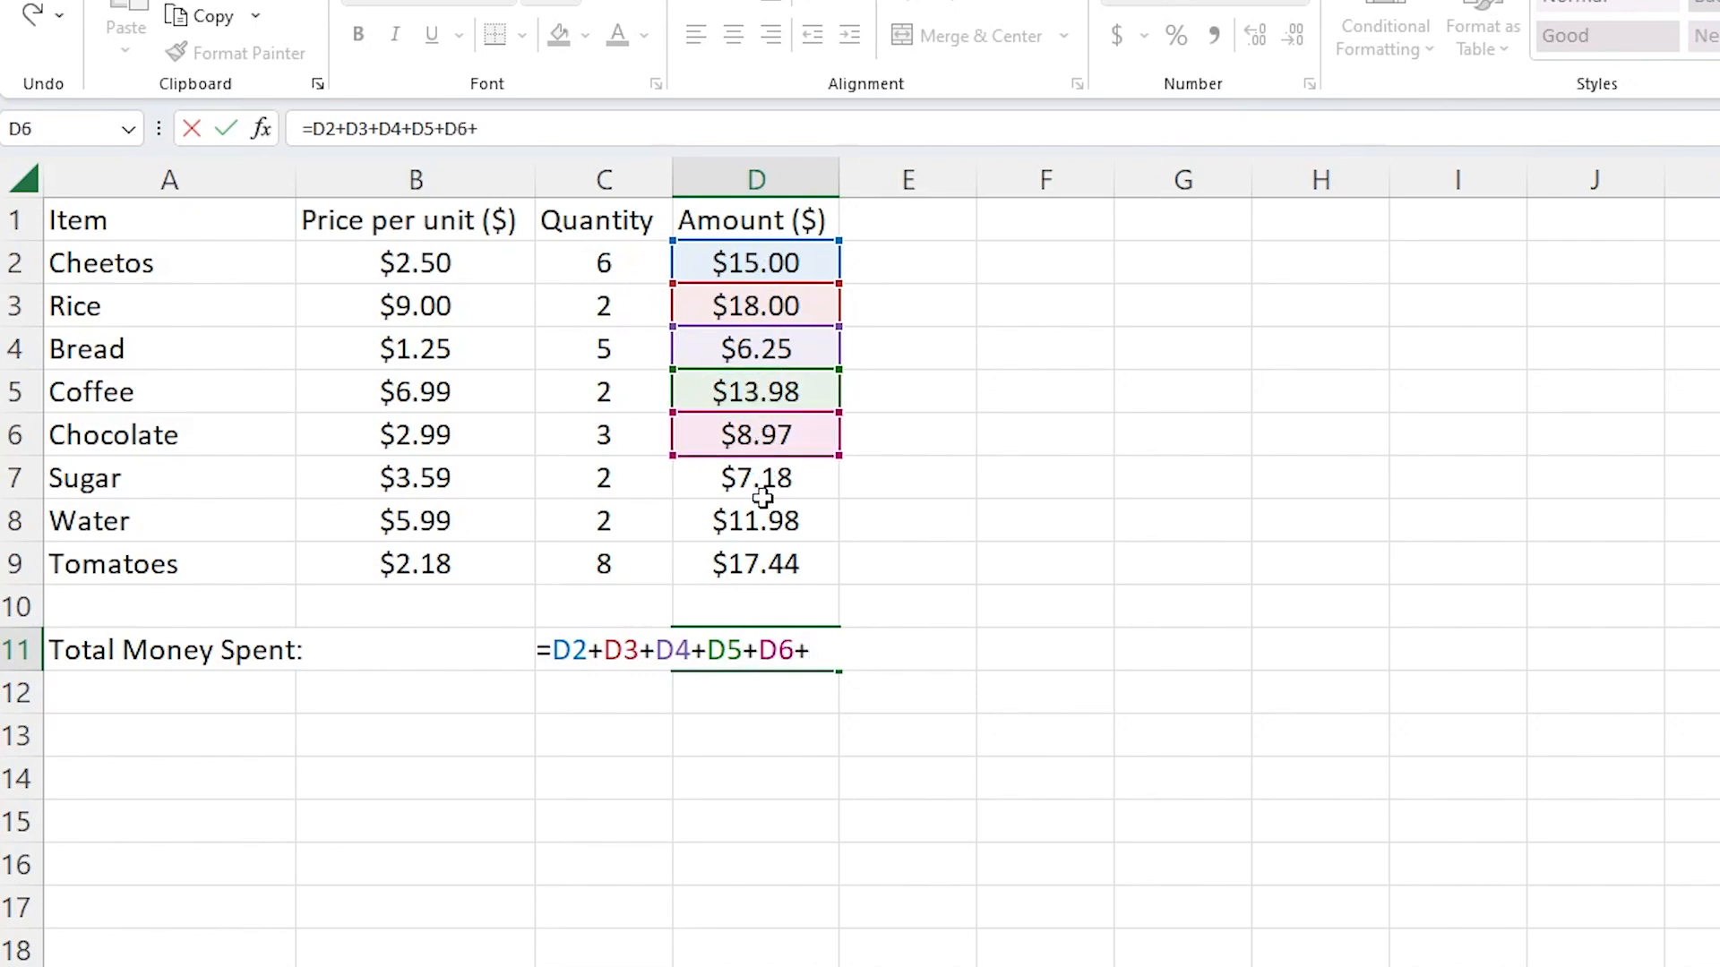
left_click(766, 483)
type("+")
left_click(792, 524)
type("+")
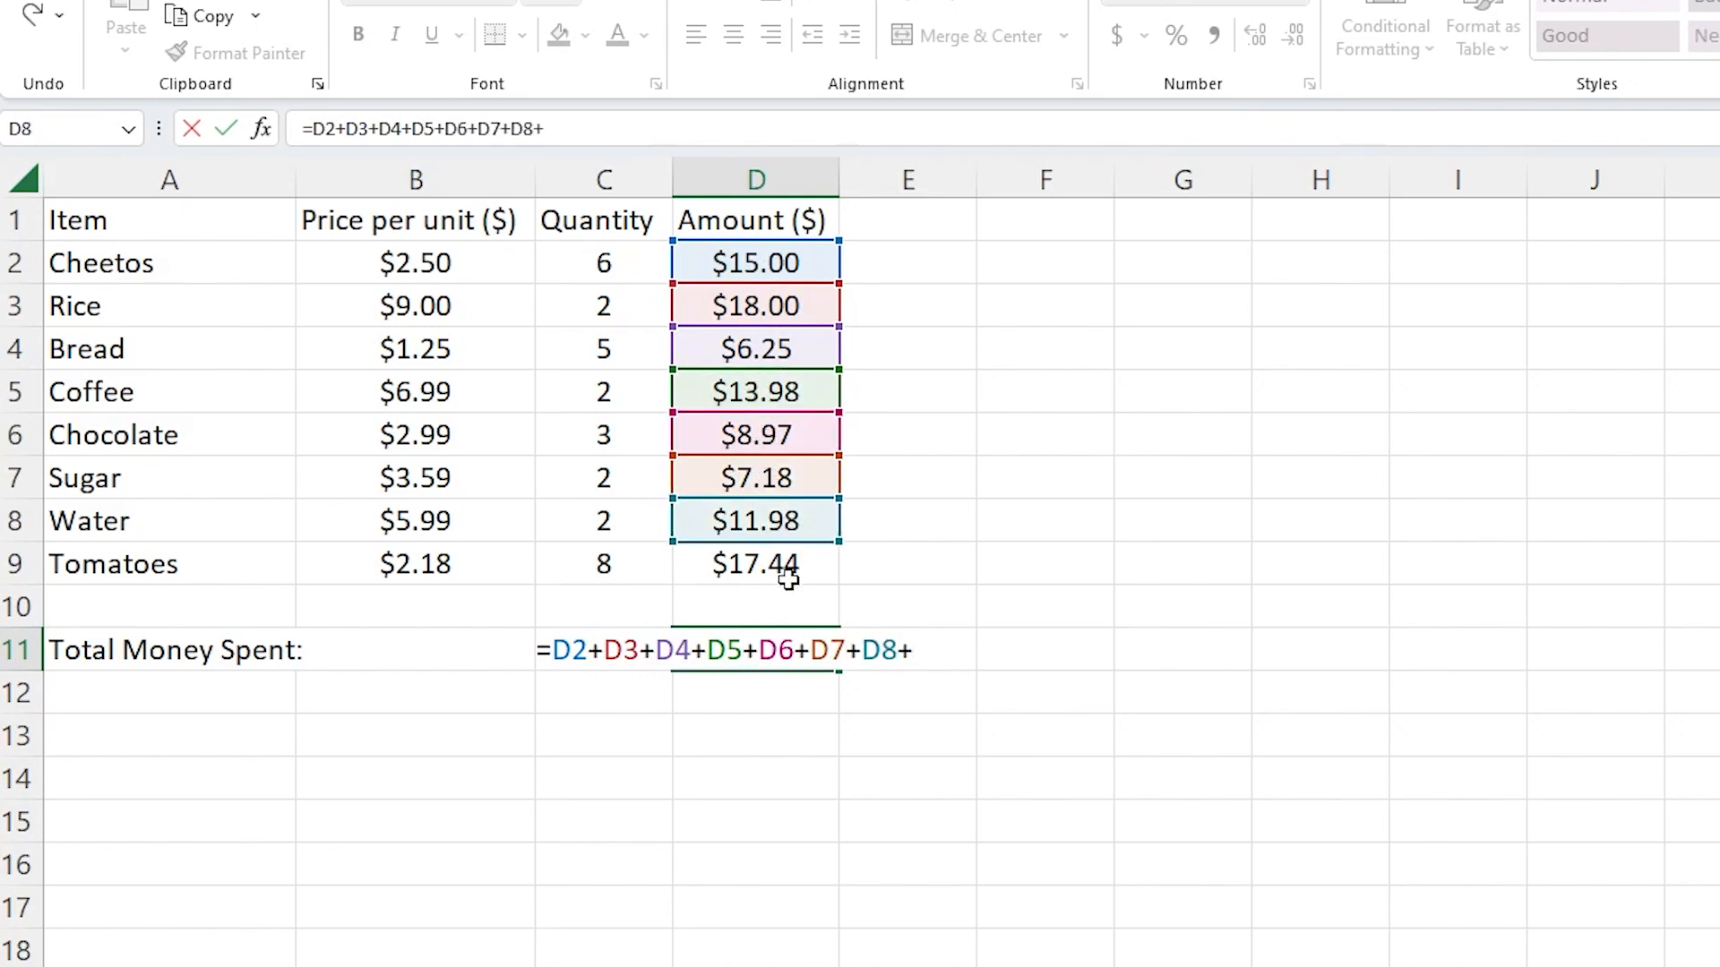
left_click(785, 564)
type("+")
key("BackSpace")
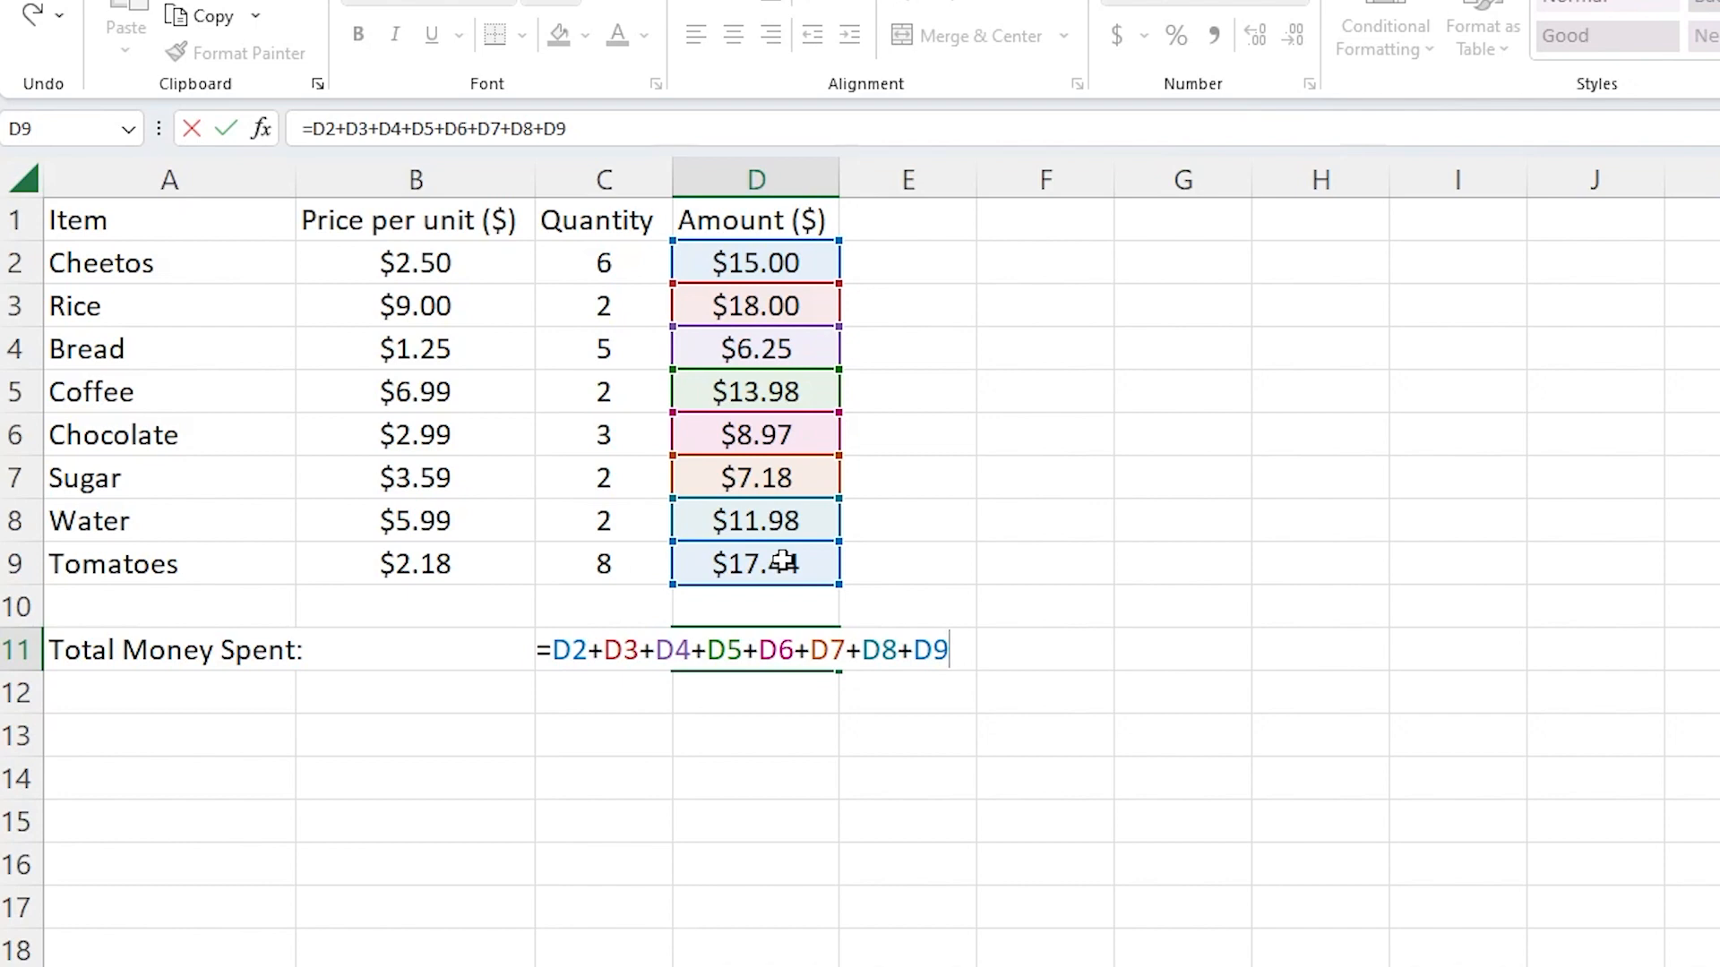
key("Return")
left_click(790, 651)
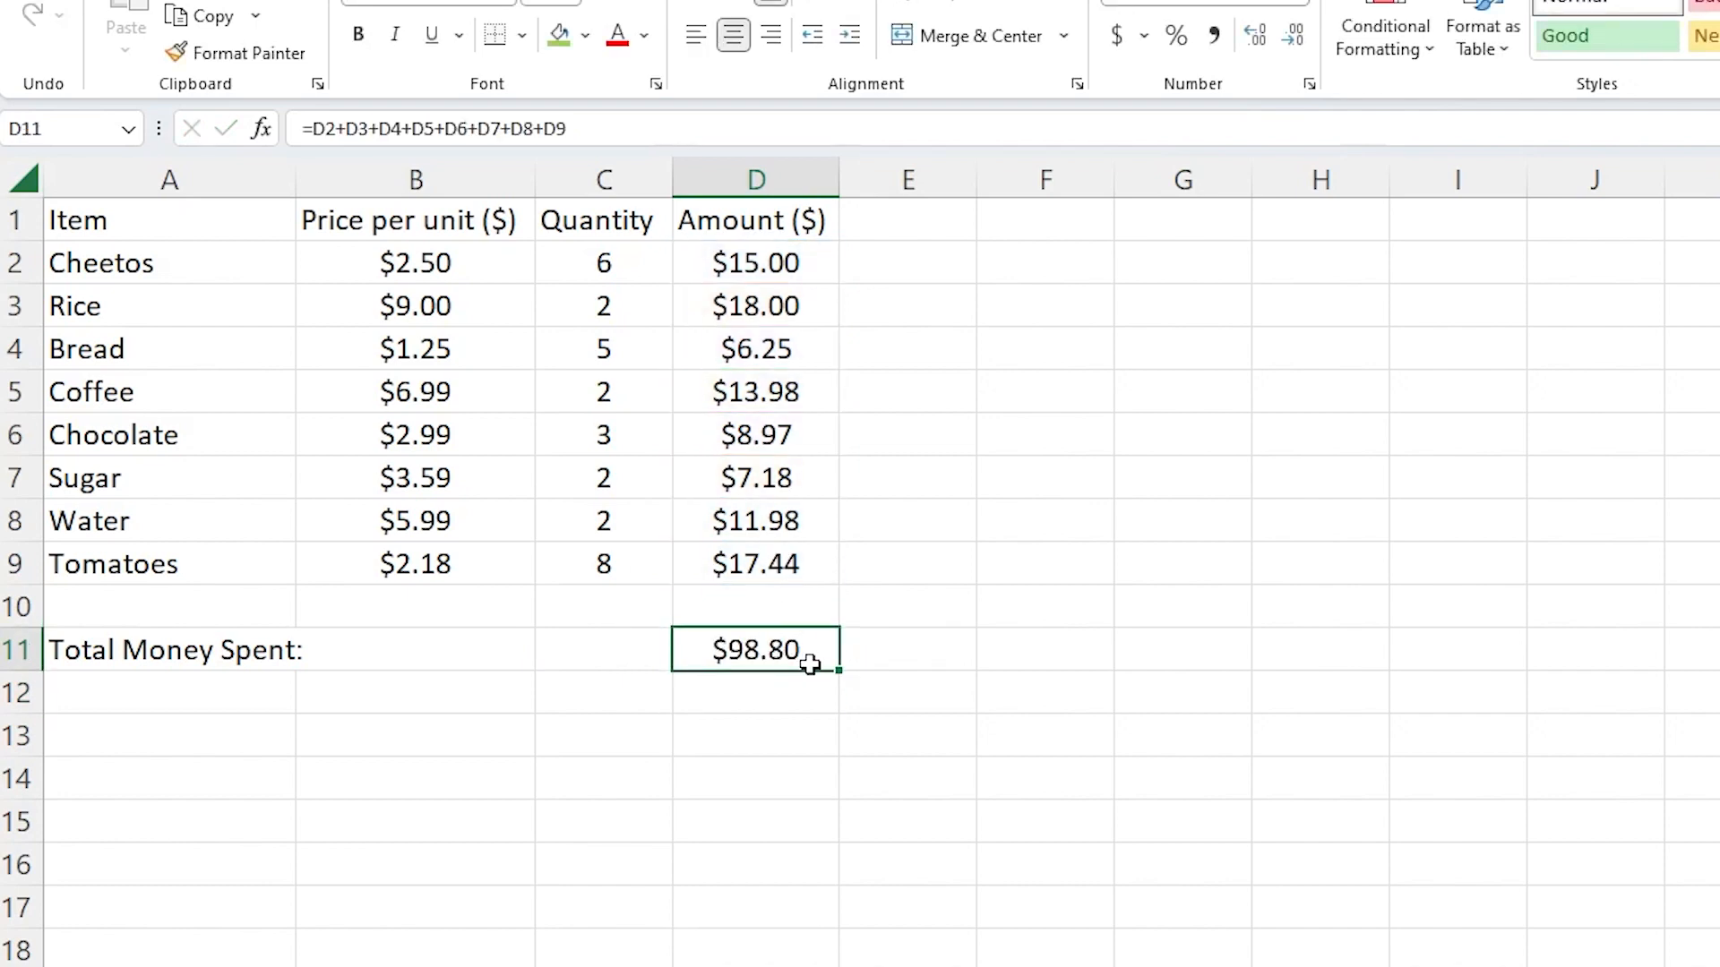
Step: Delete the long addition formula from total cell D11
left_click_drag(589, 128, 197, 135)
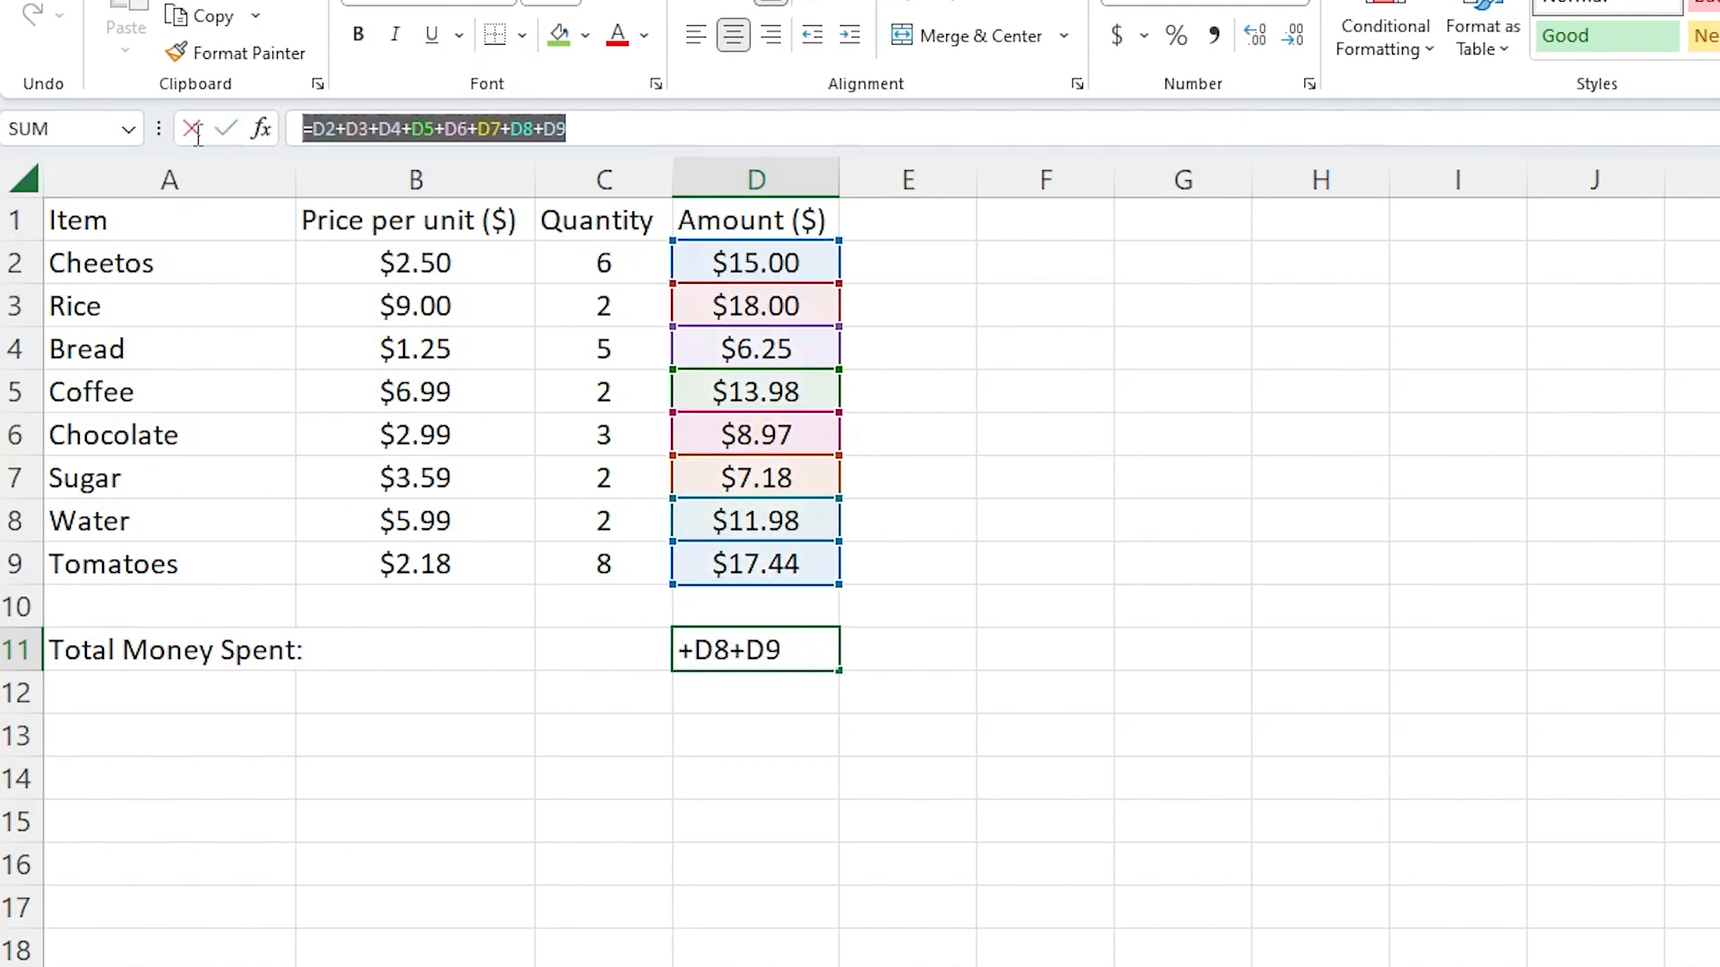
key("BackSpace")
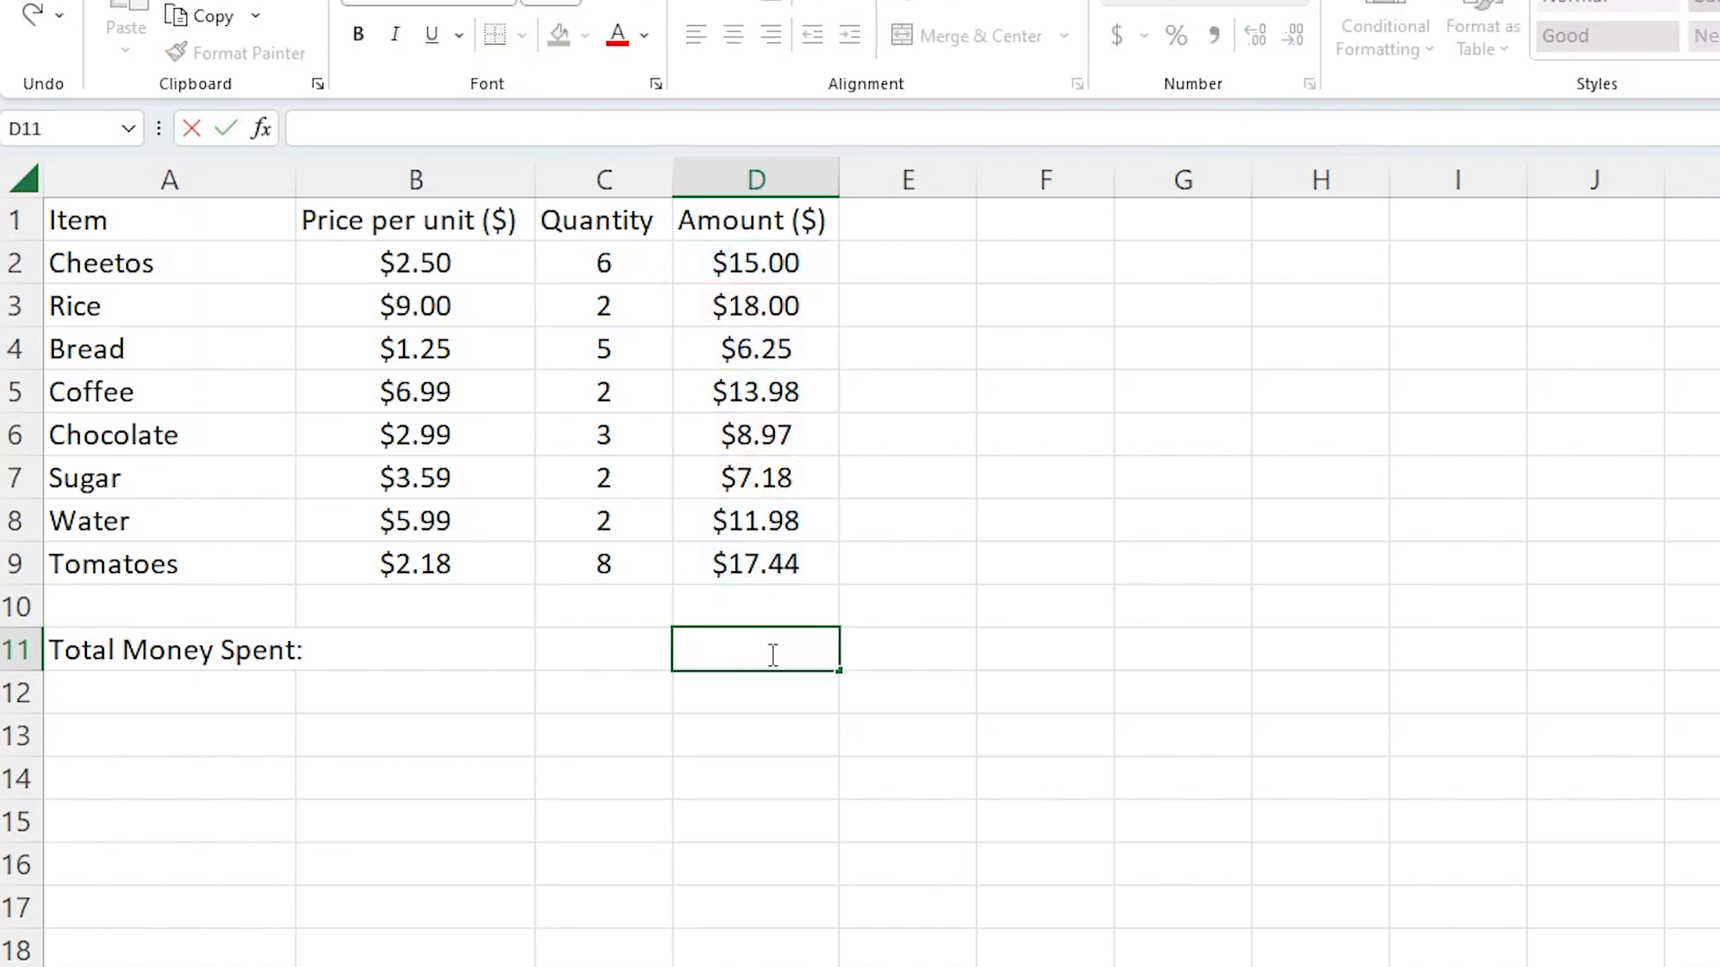
left_click(752, 695)
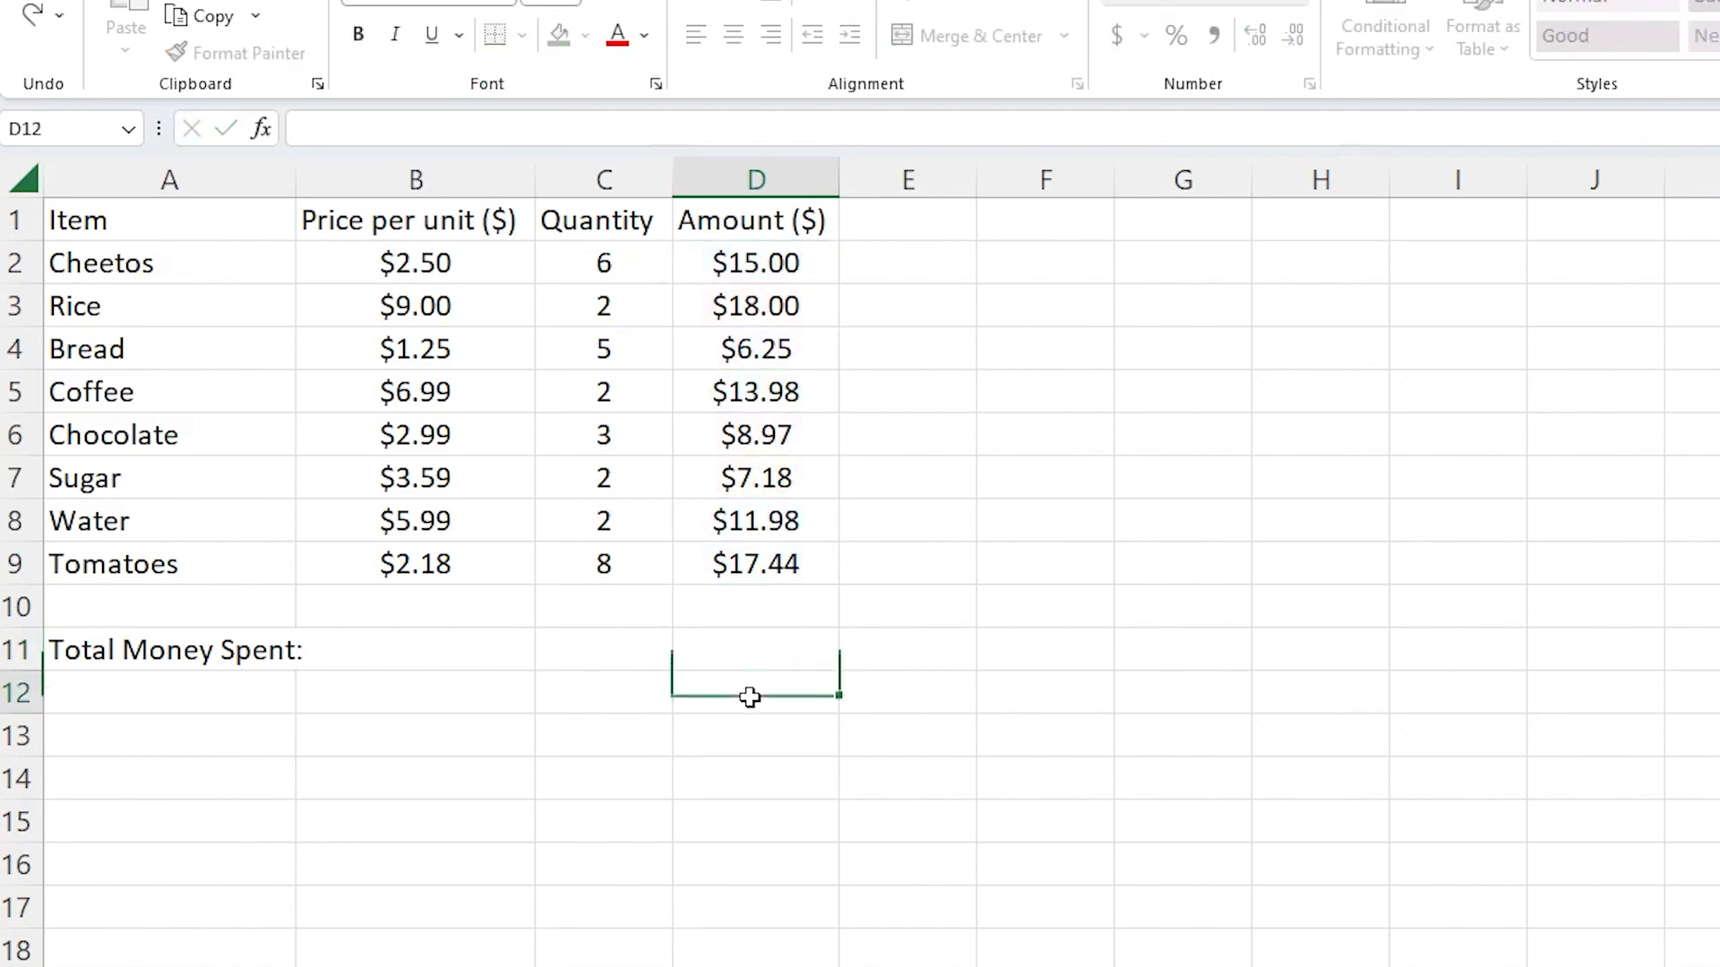
left_click(729, 645)
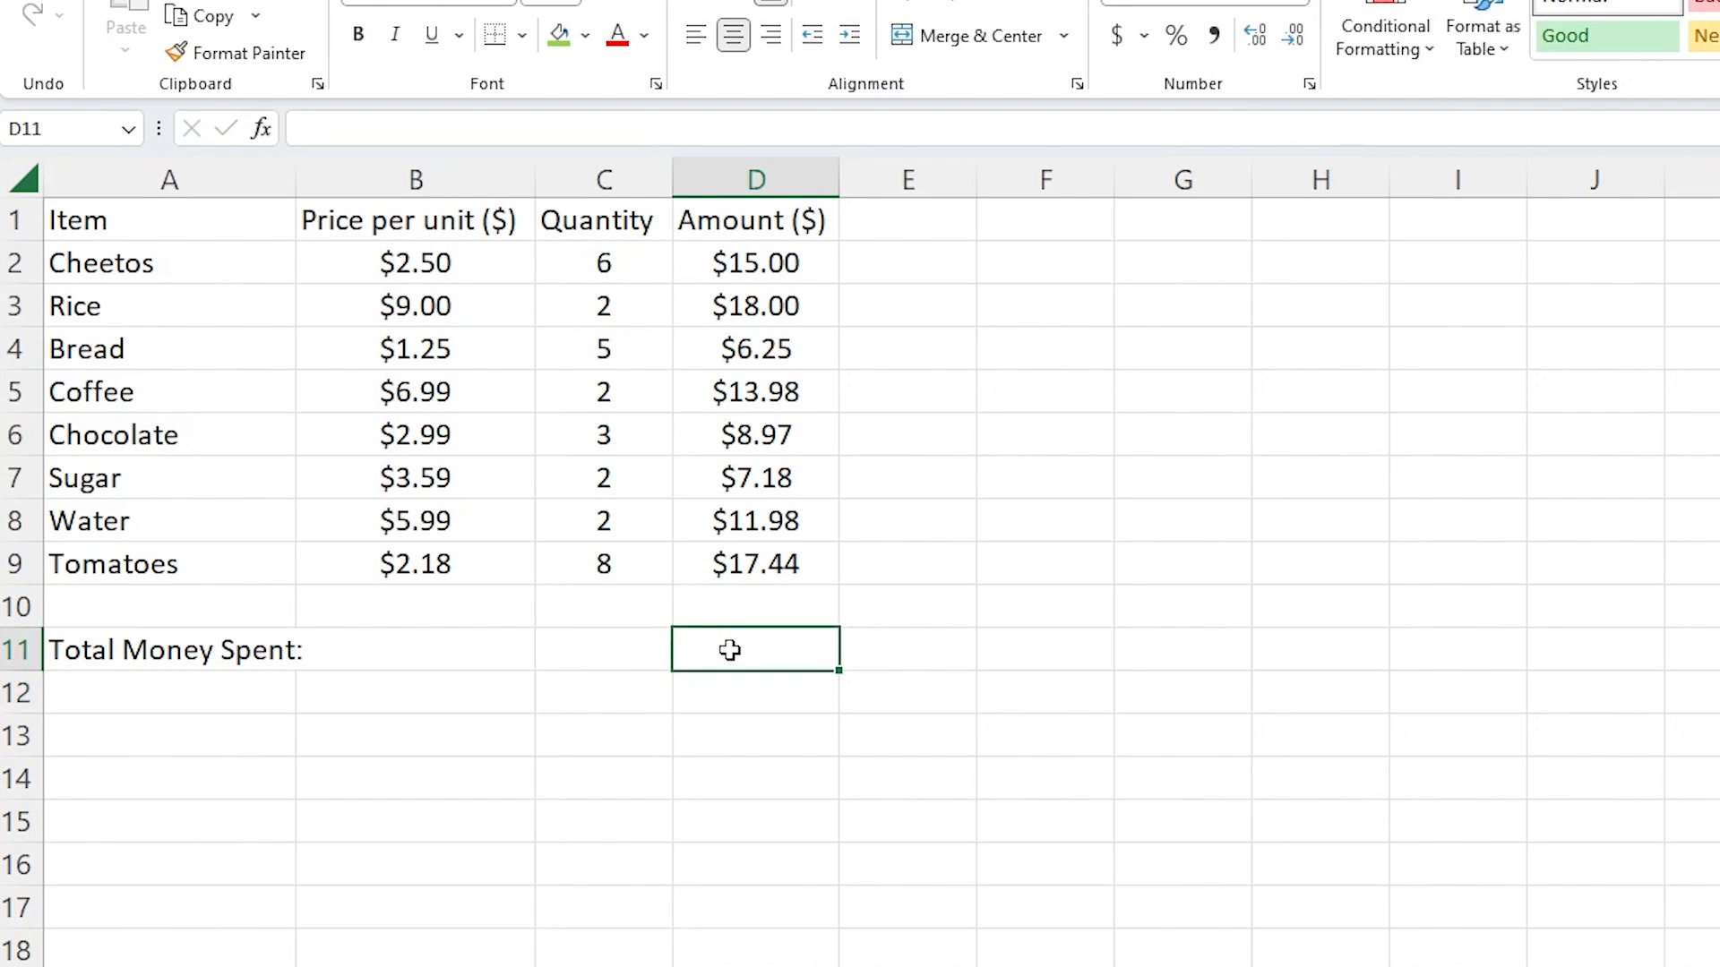
Step: Enter =SUM(D2:D9) in D11, still giving a $98.80 total
type("=")
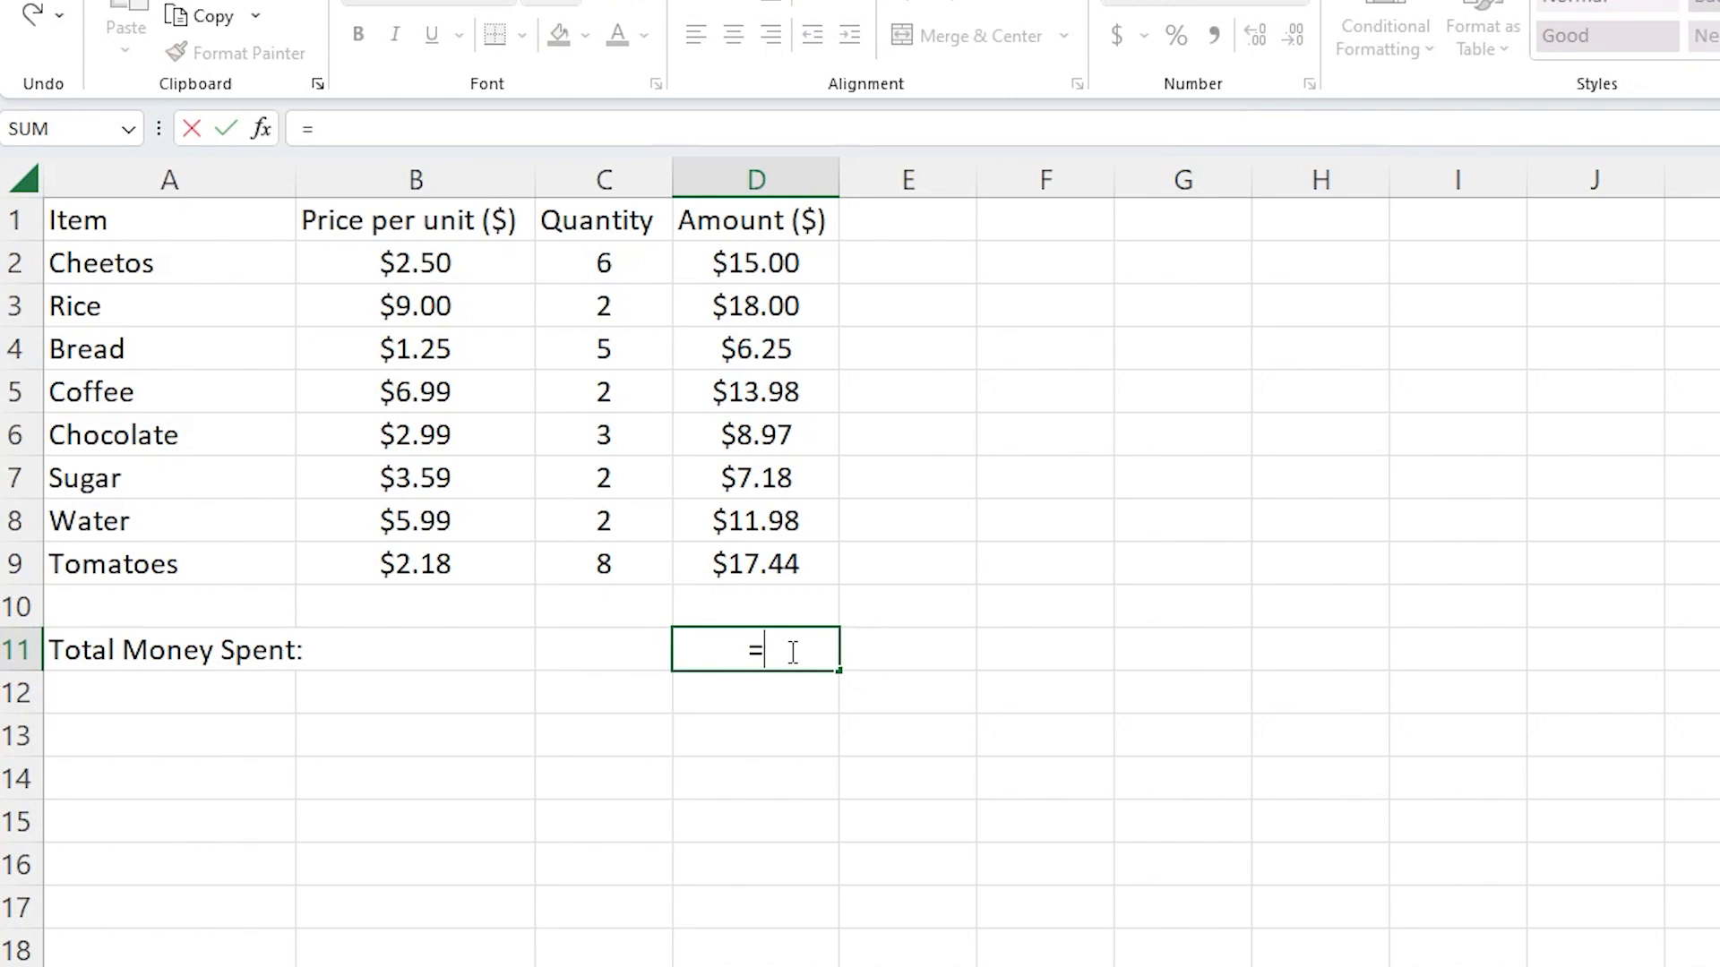
type("su")
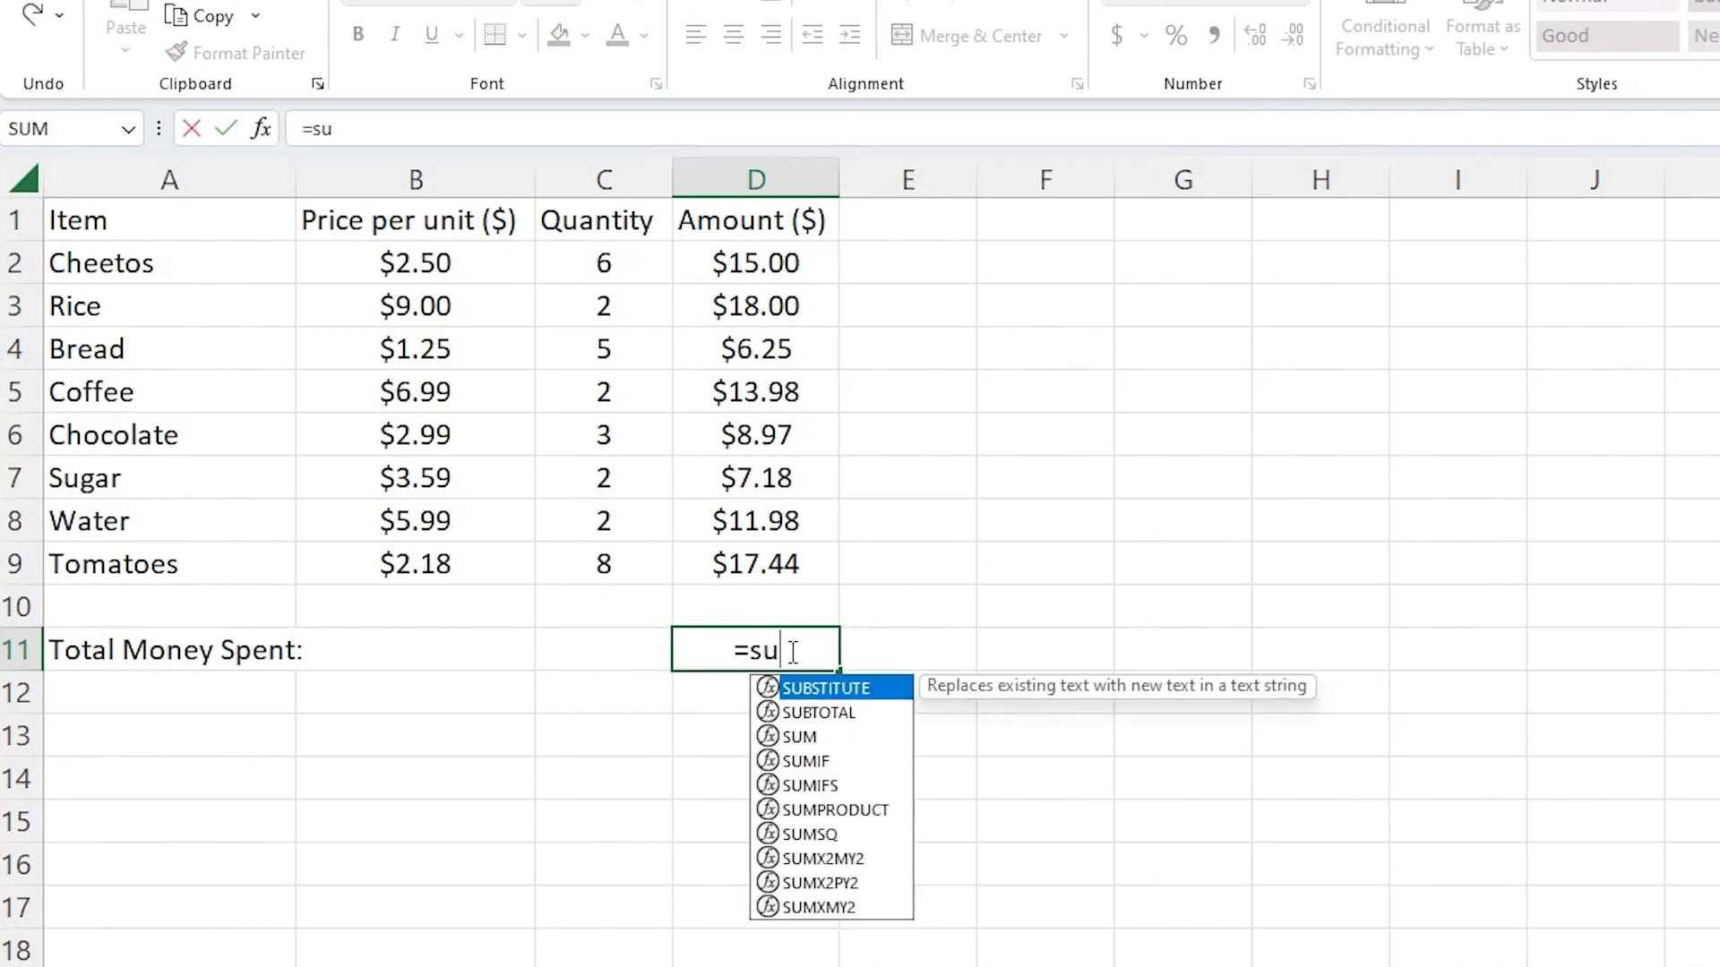
type("m")
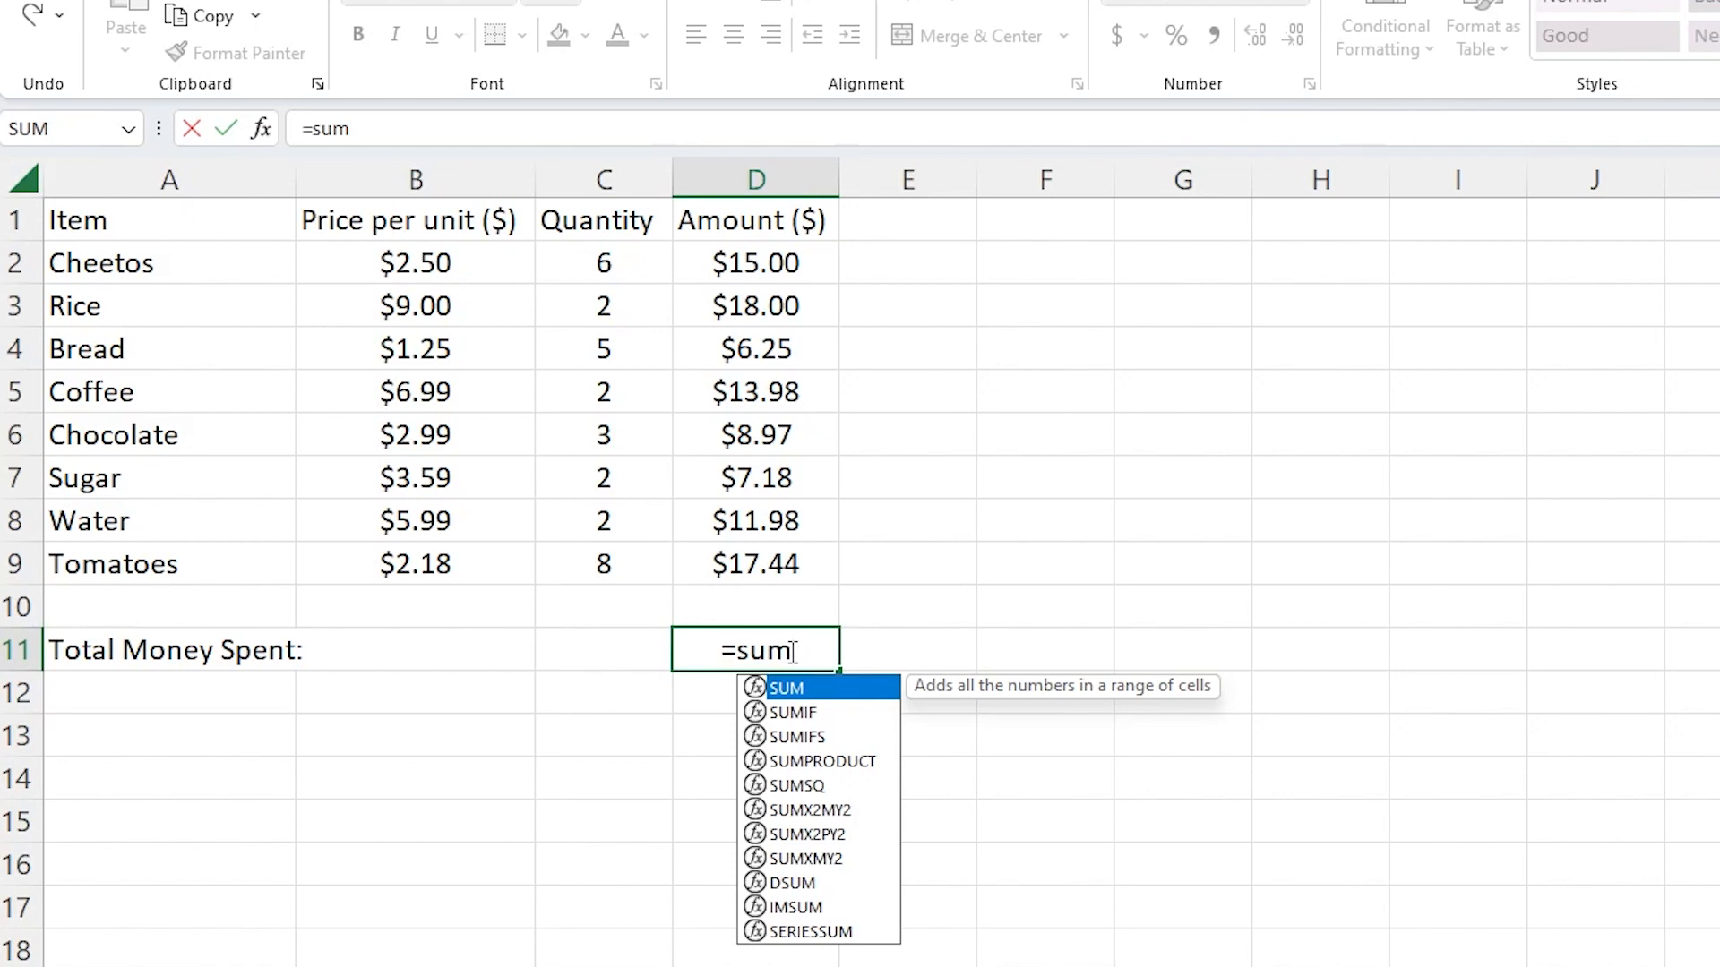
double_click(794, 687)
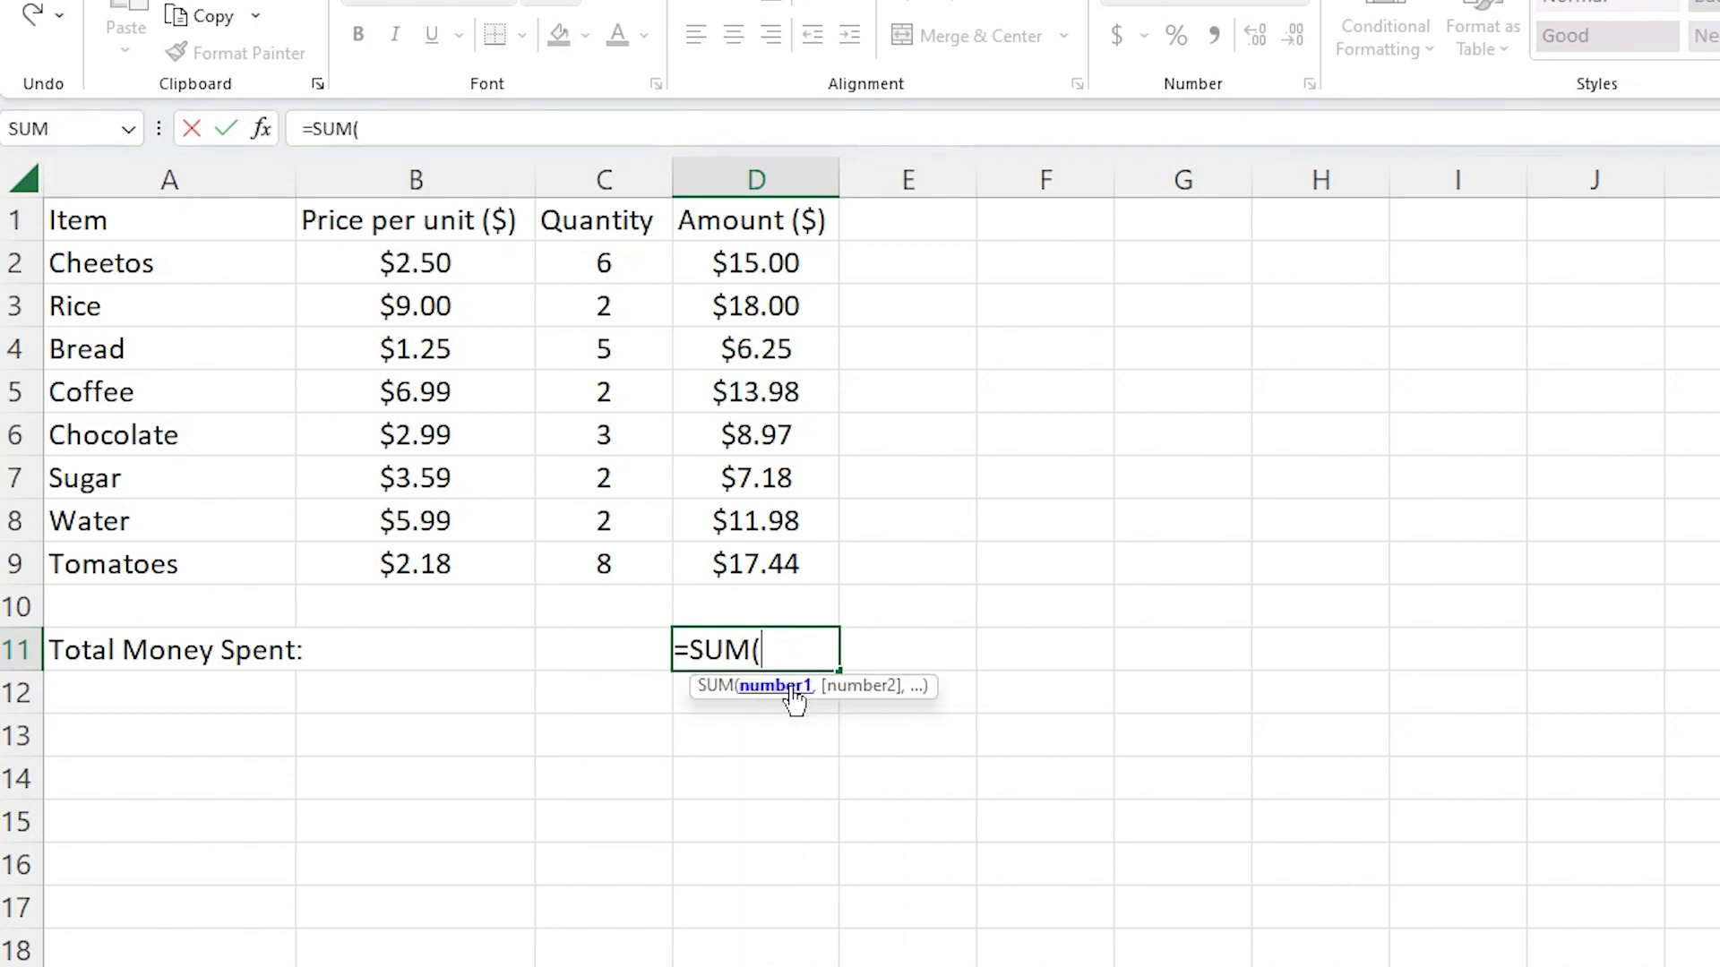
left_click_drag(766, 260, 761, 564)
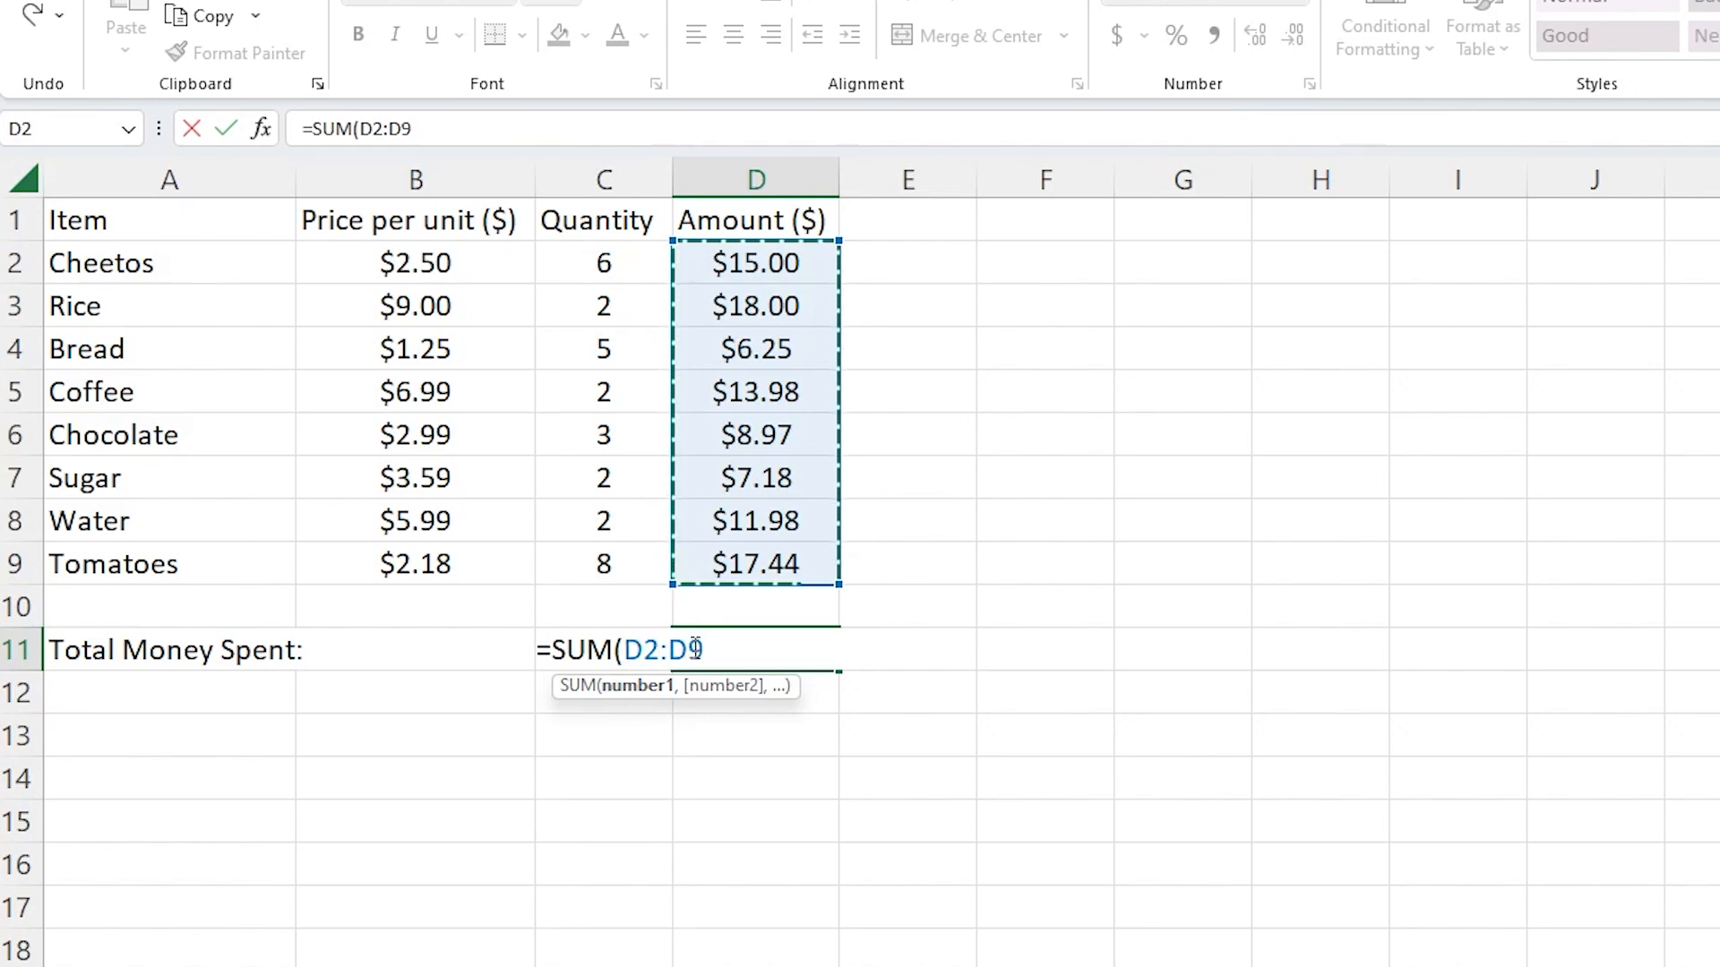
type(")")
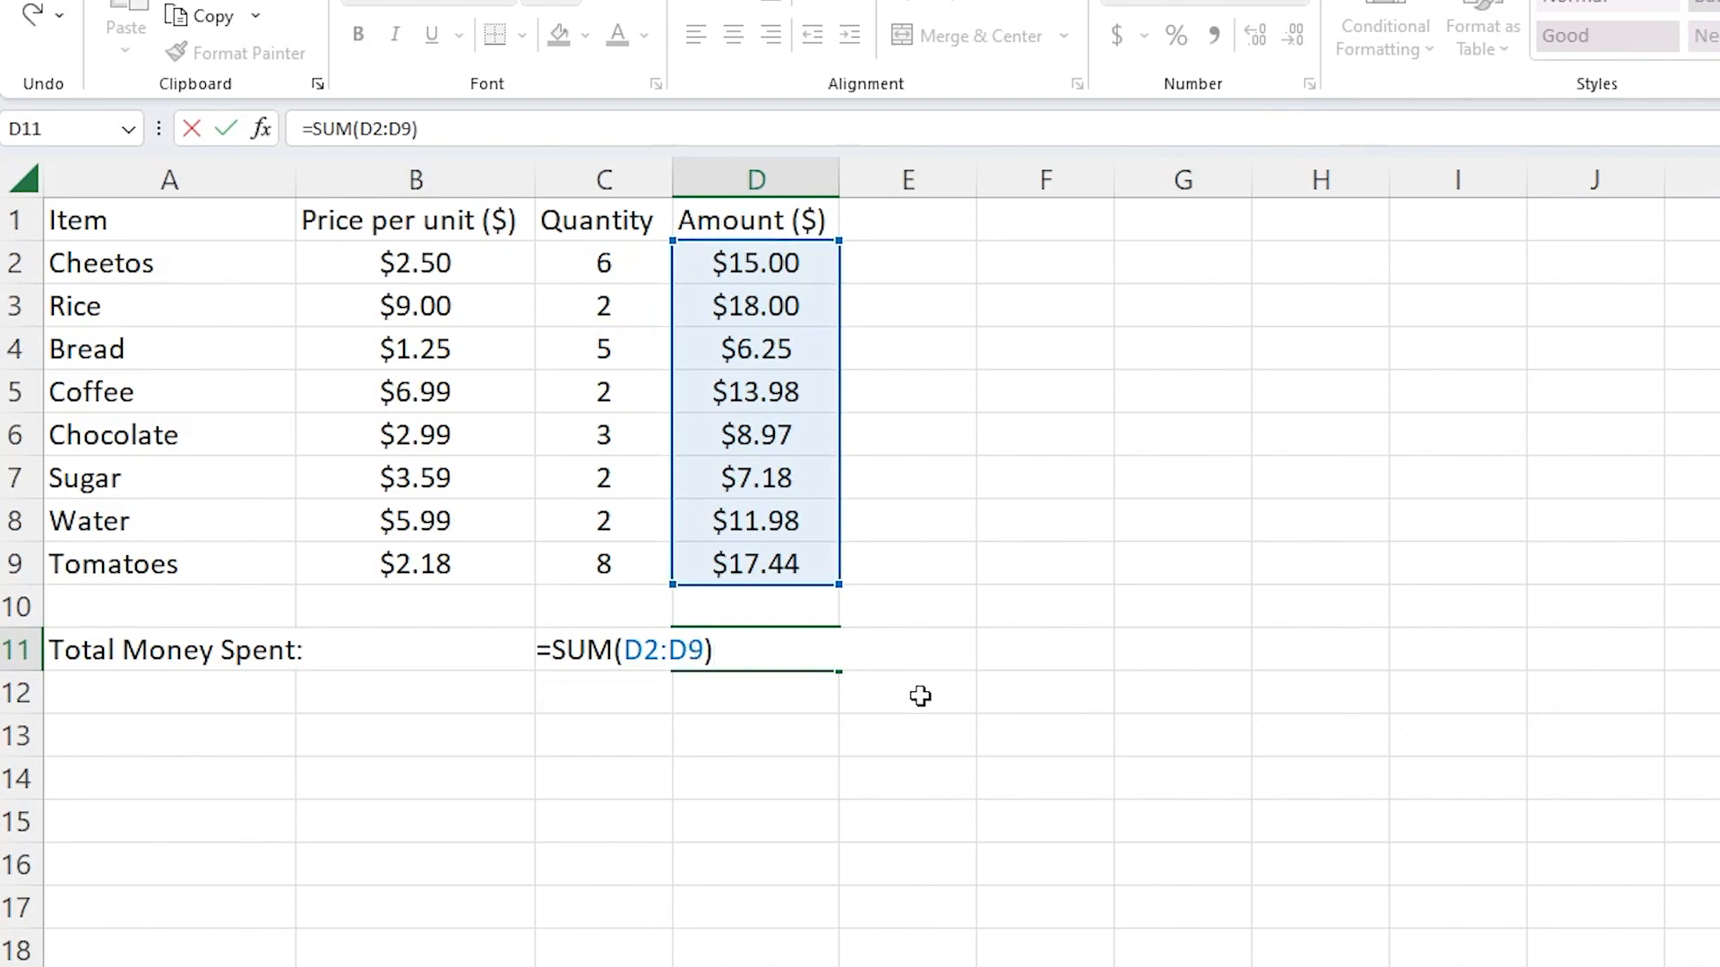
key("Return")
left_click(799, 652)
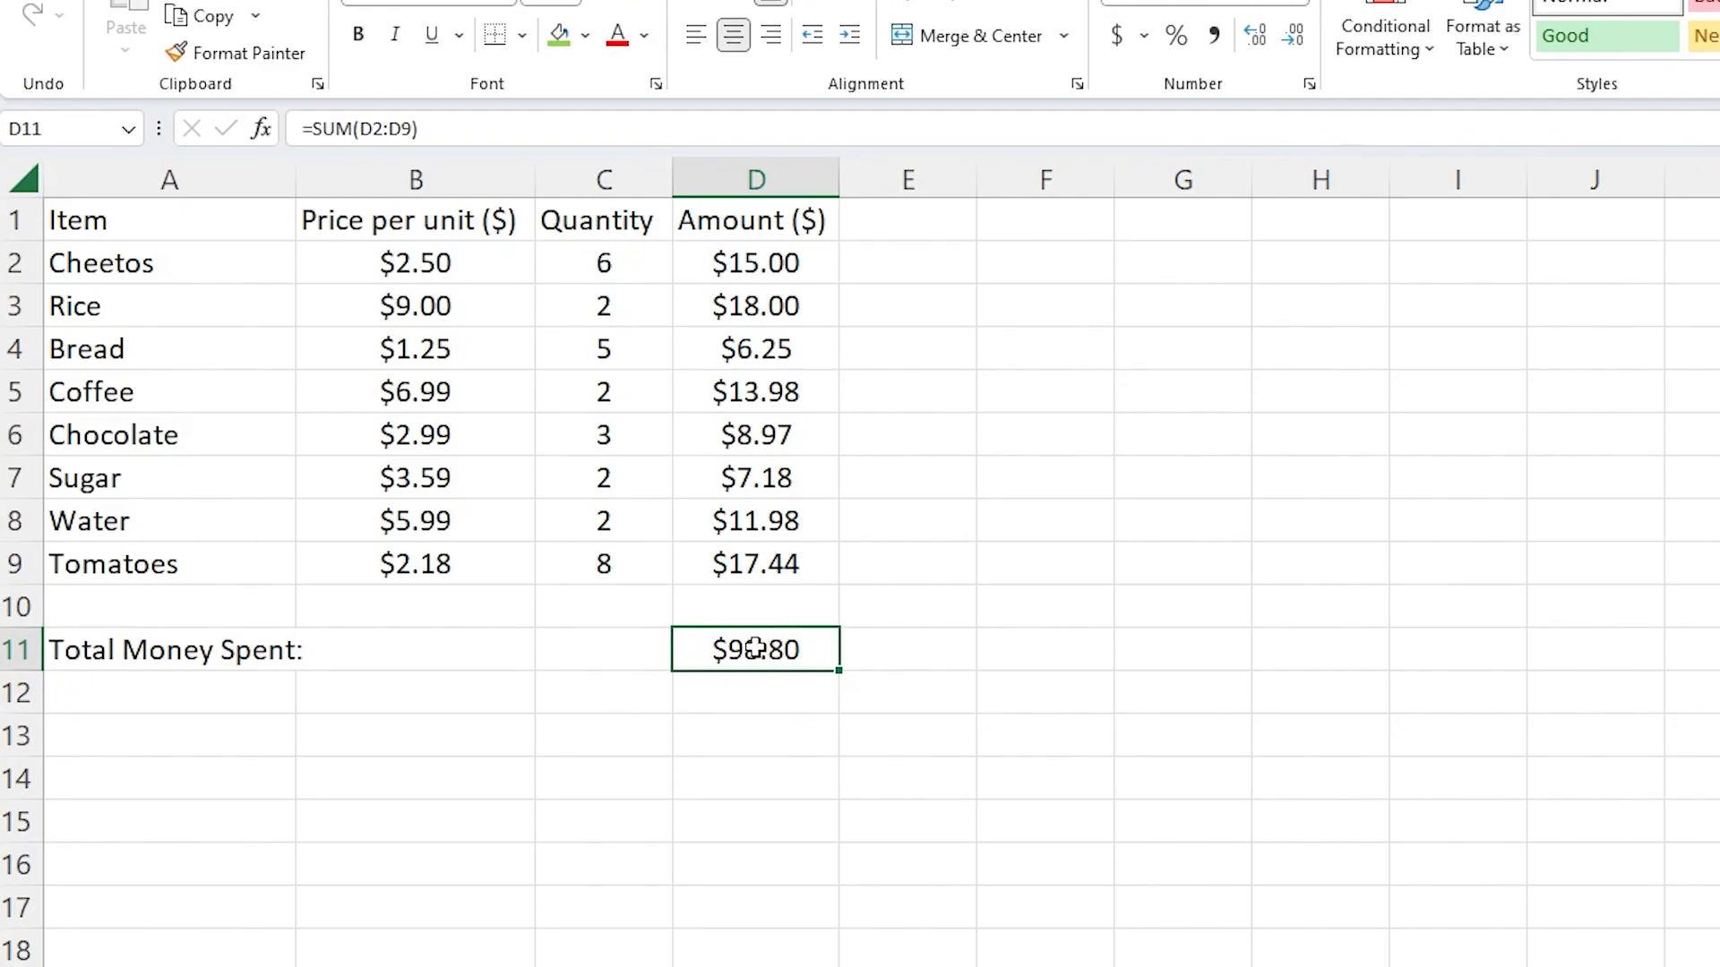
left_click(442, 128)
left_click_drag(441, 128, 297, 125)
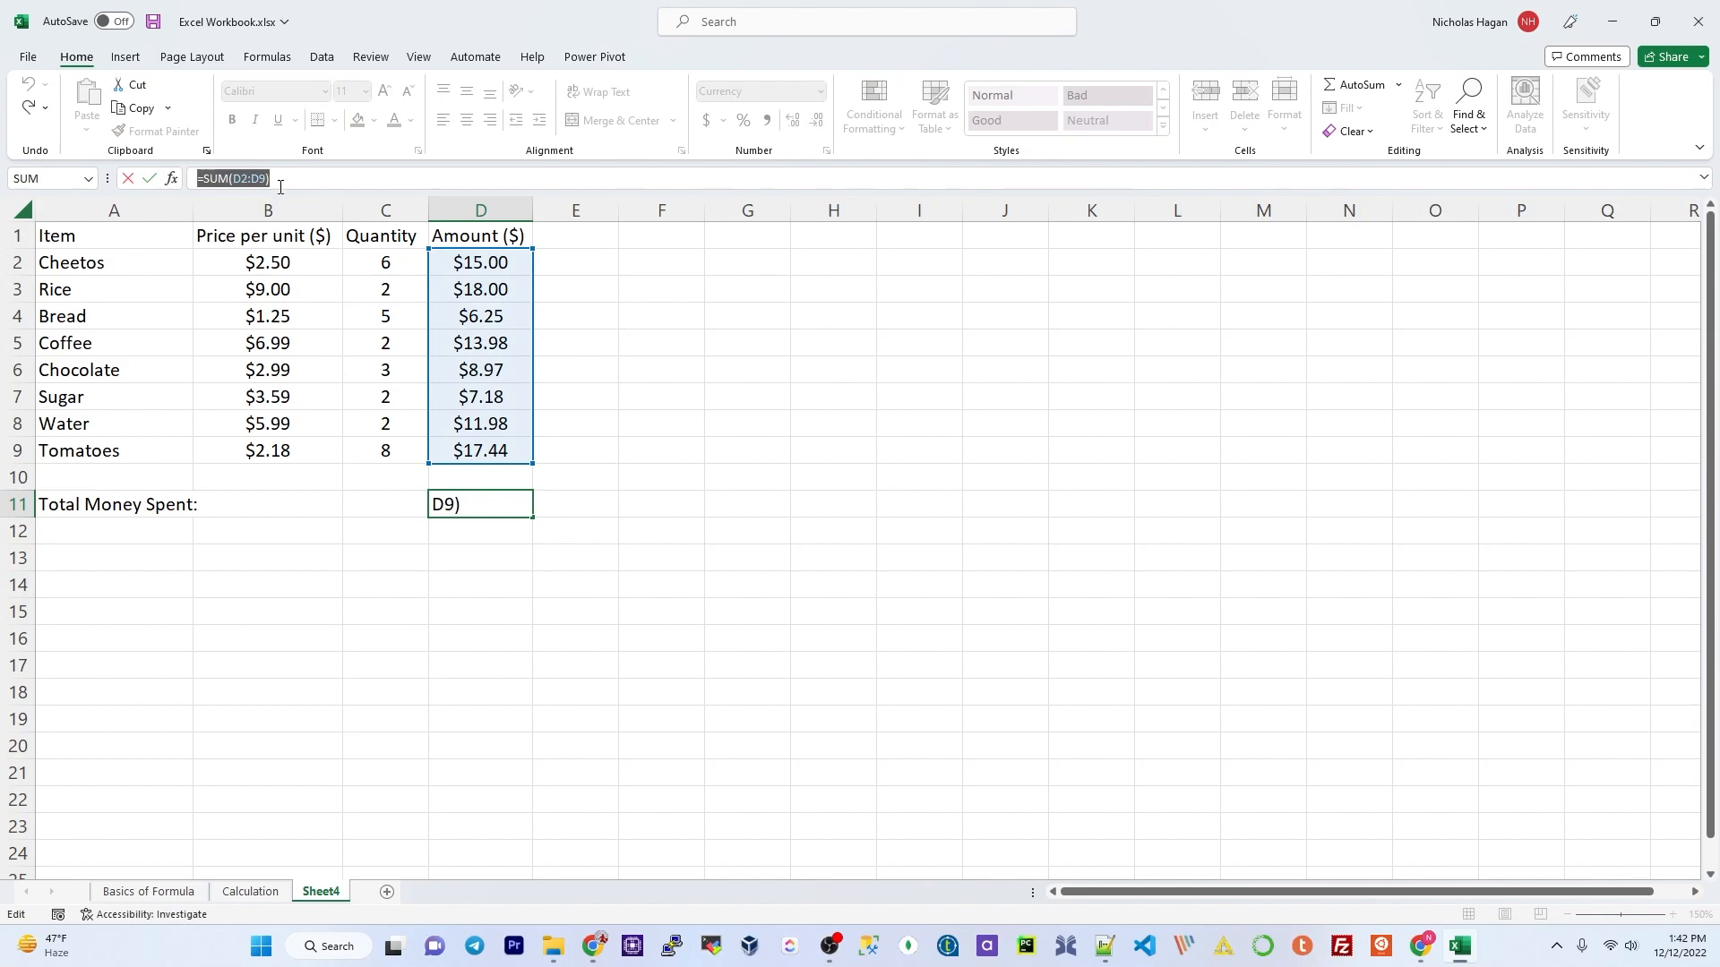
key("Return")
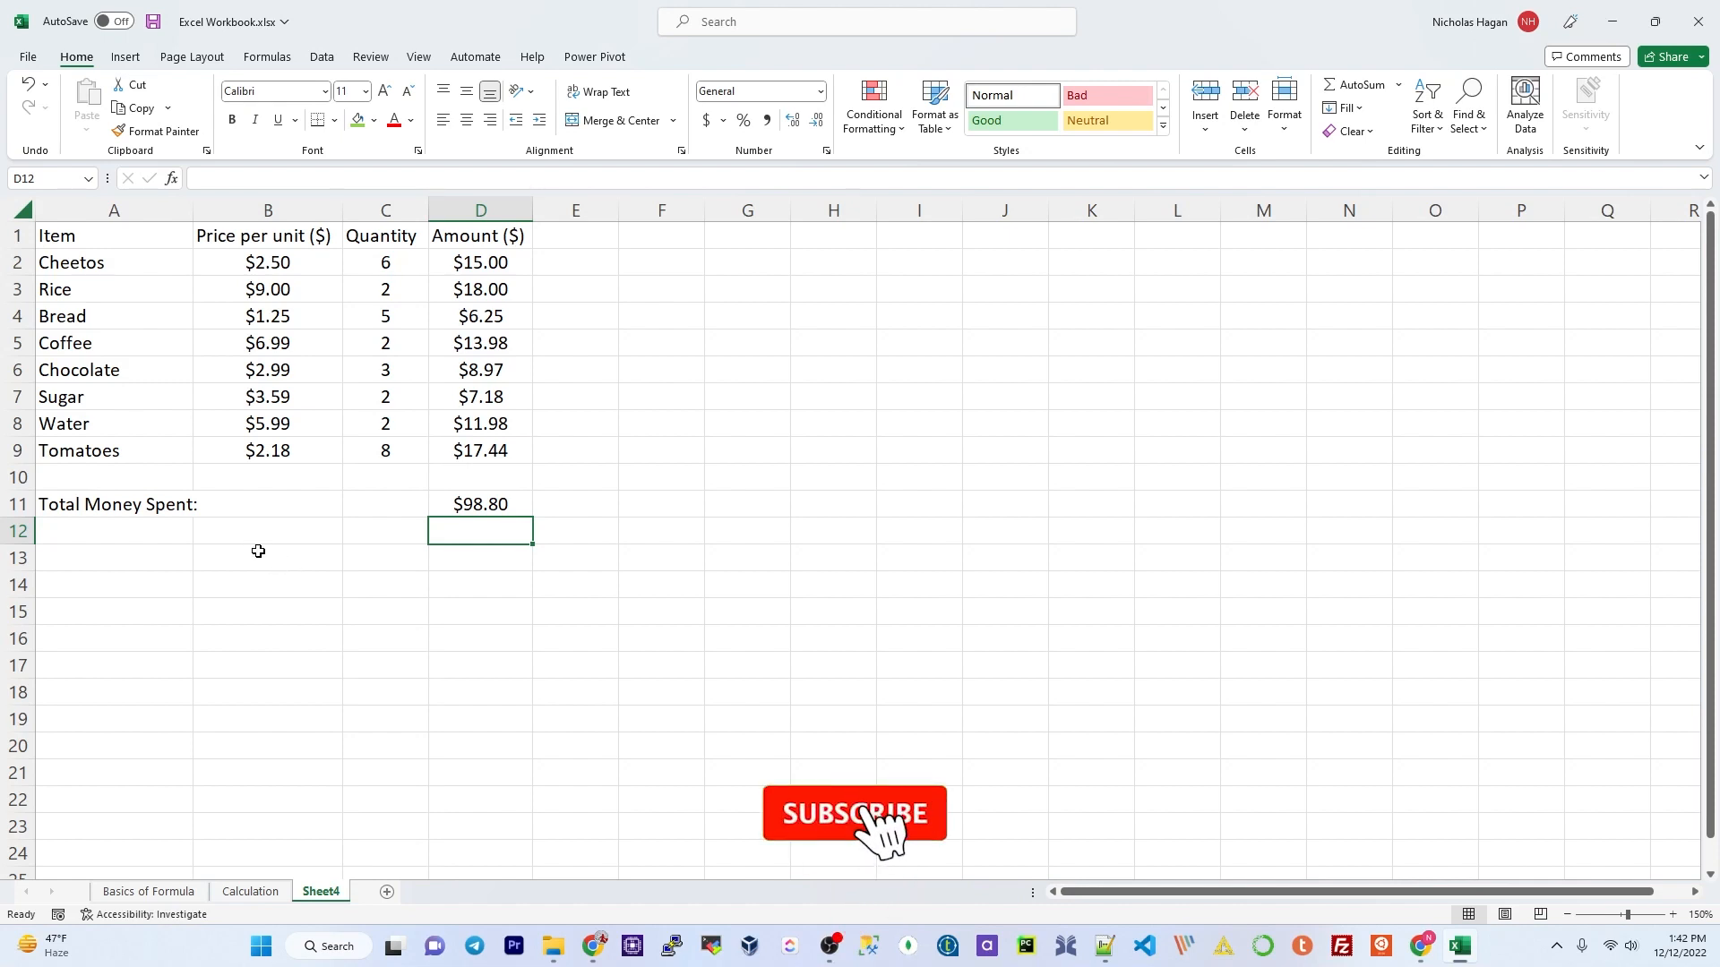
left_click(125, 616)
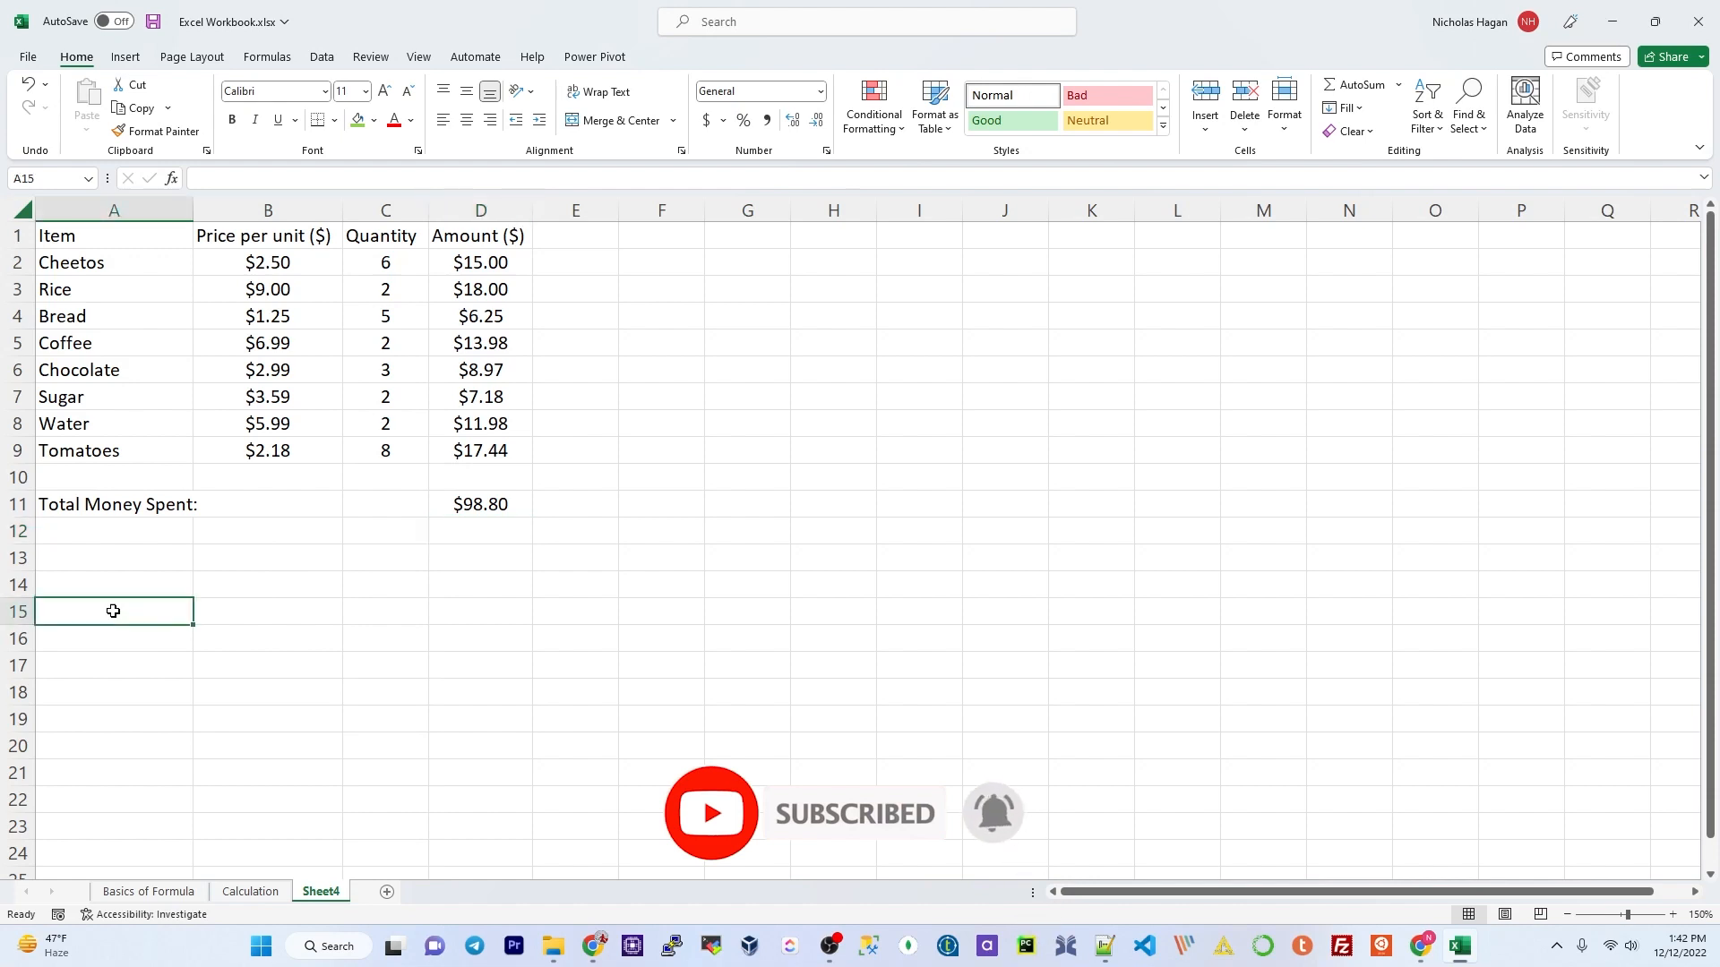
Step: Enter January in G2 and February in G3
left_click(780, 262)
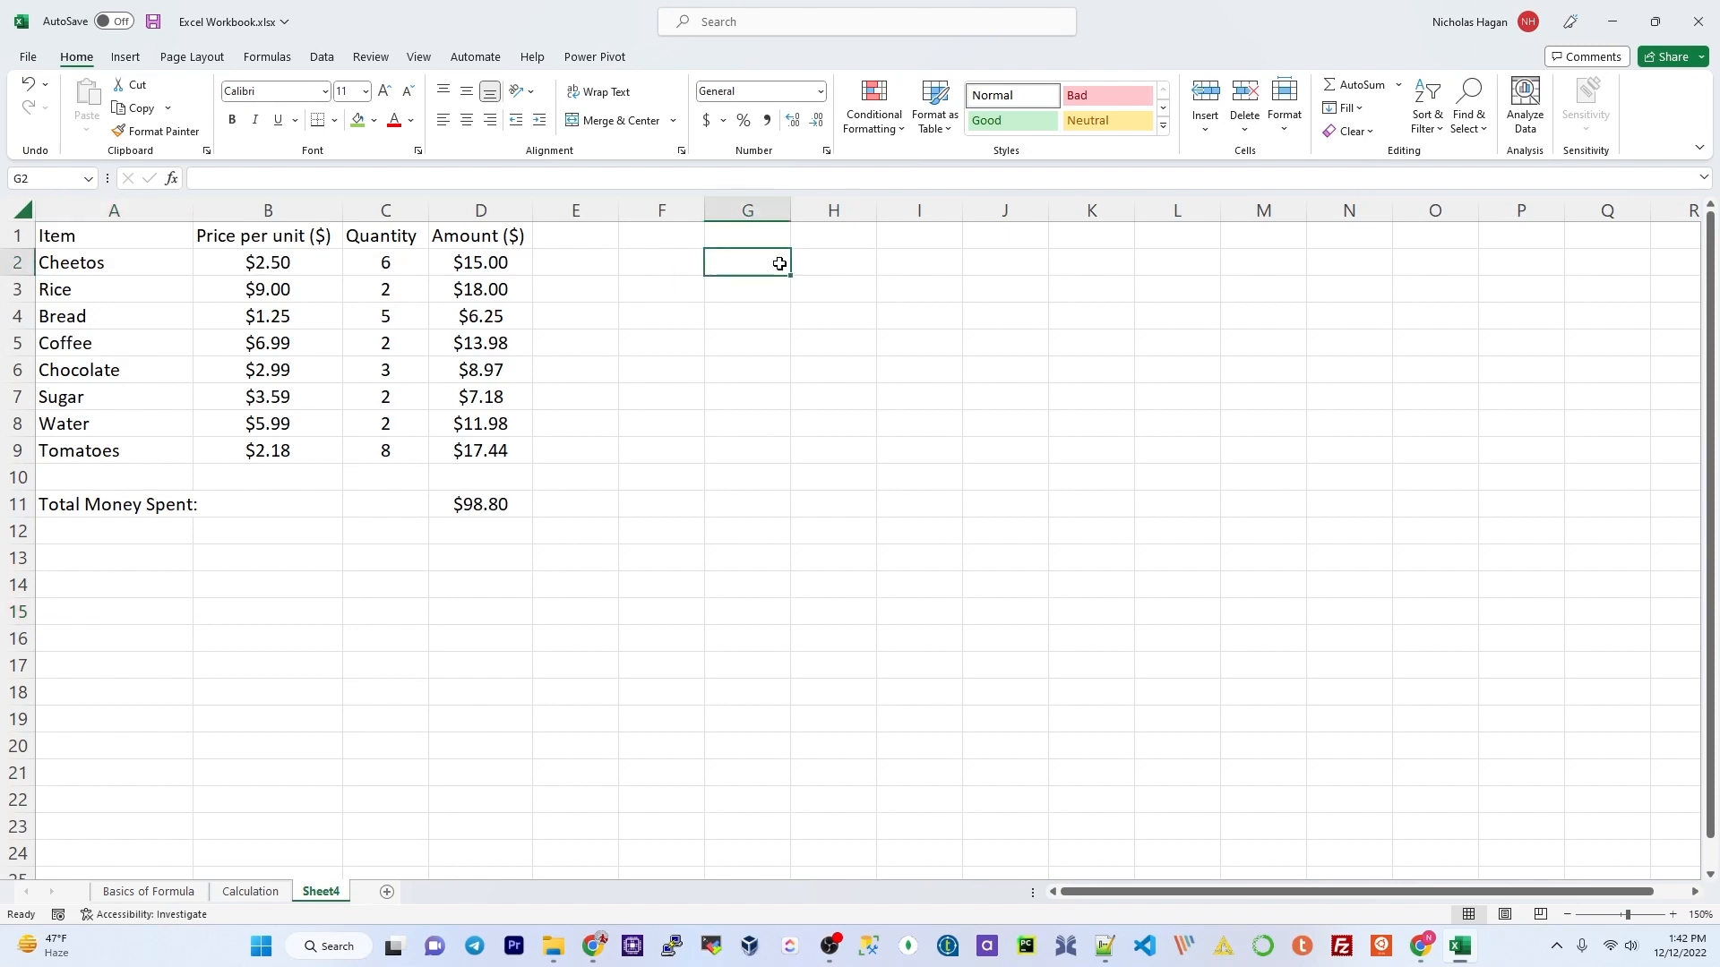
type("M")
key("BackSpace")
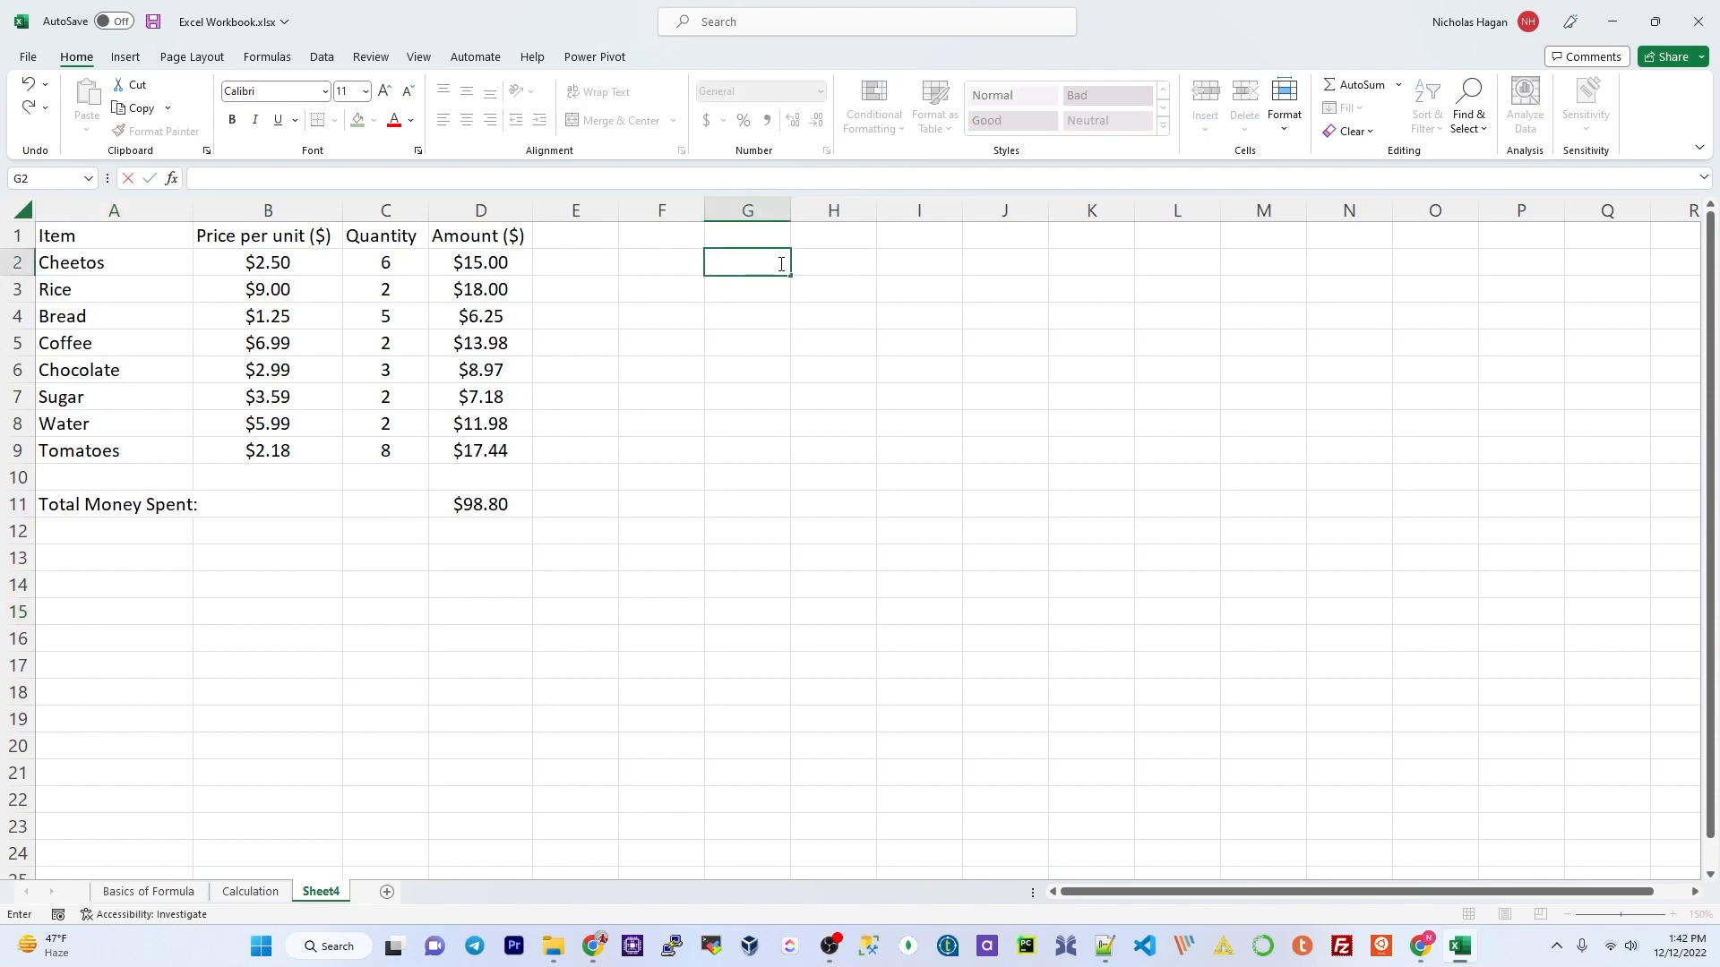
type("January")
key("Return")
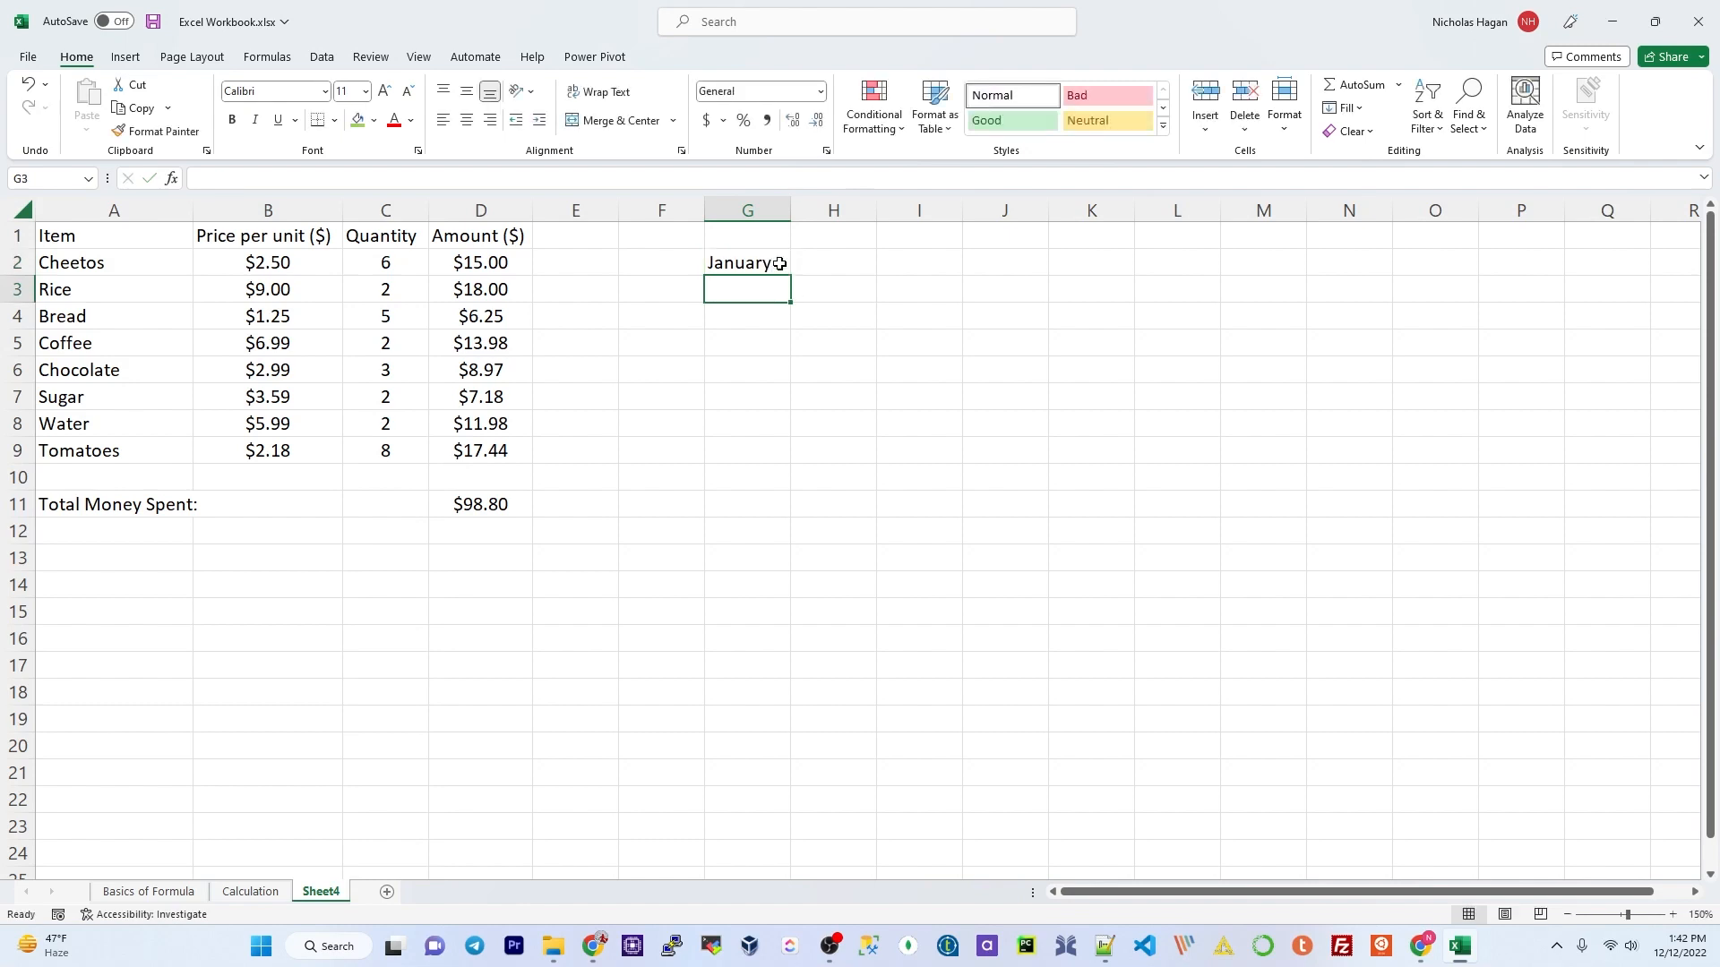
type("February")
key("Return")
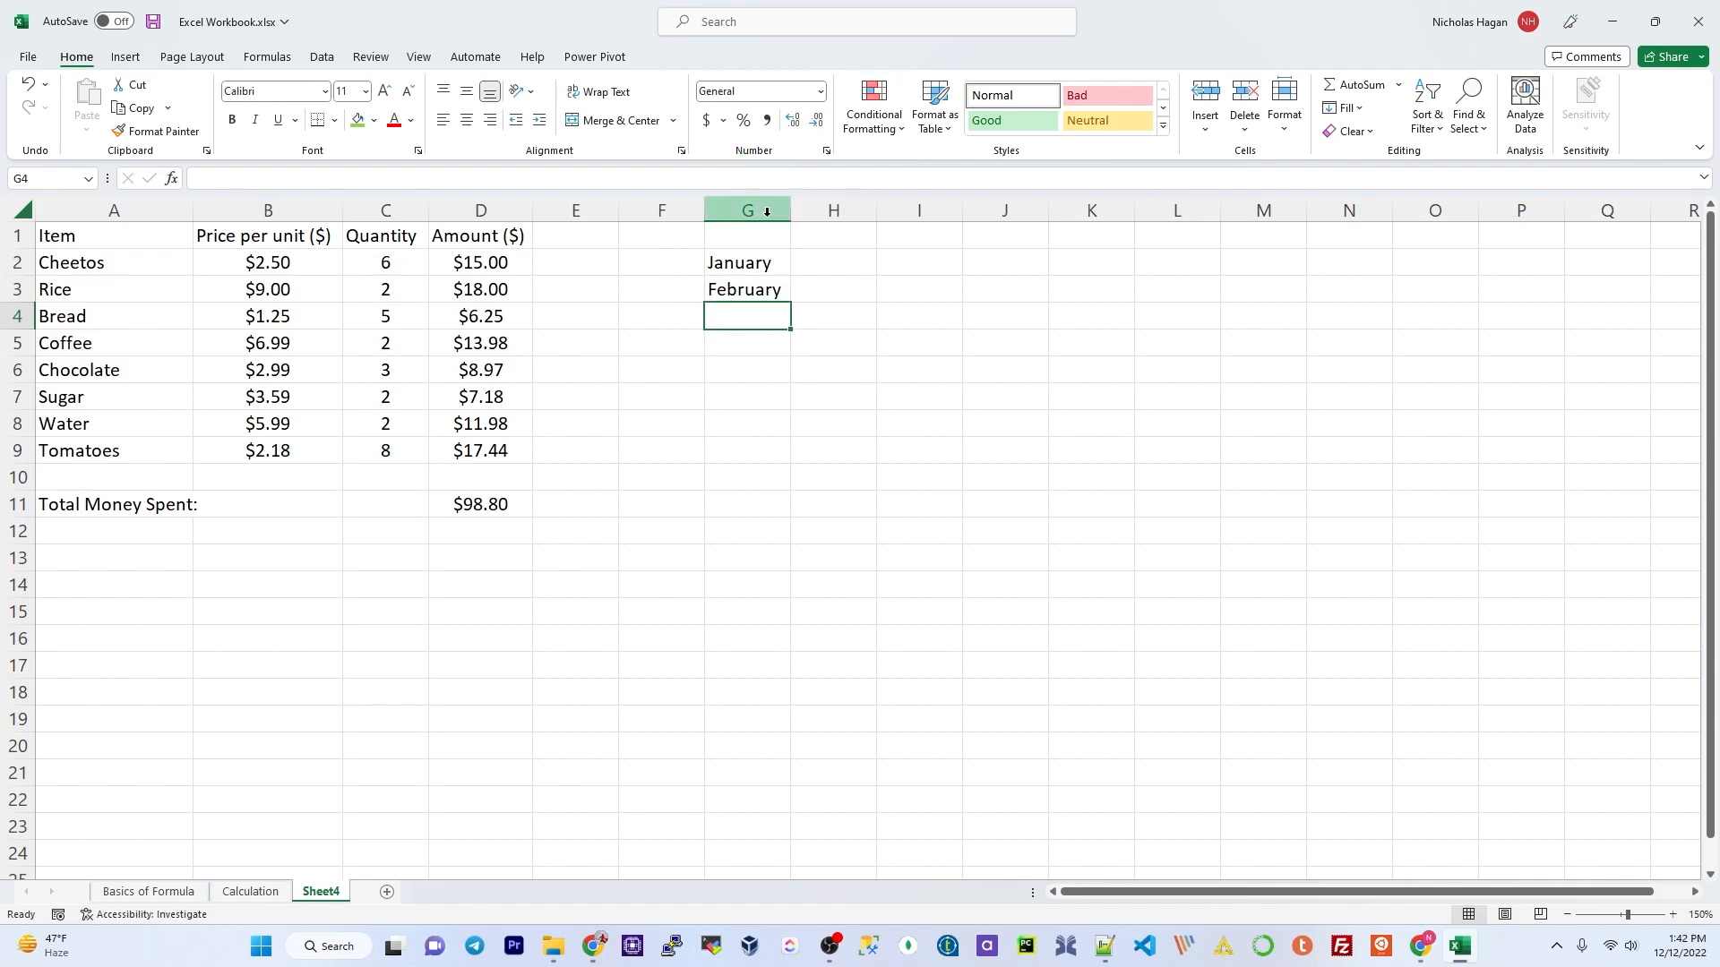
Step: Autofill the January–February pair down to G13 to reach December
left_click(766, 265)
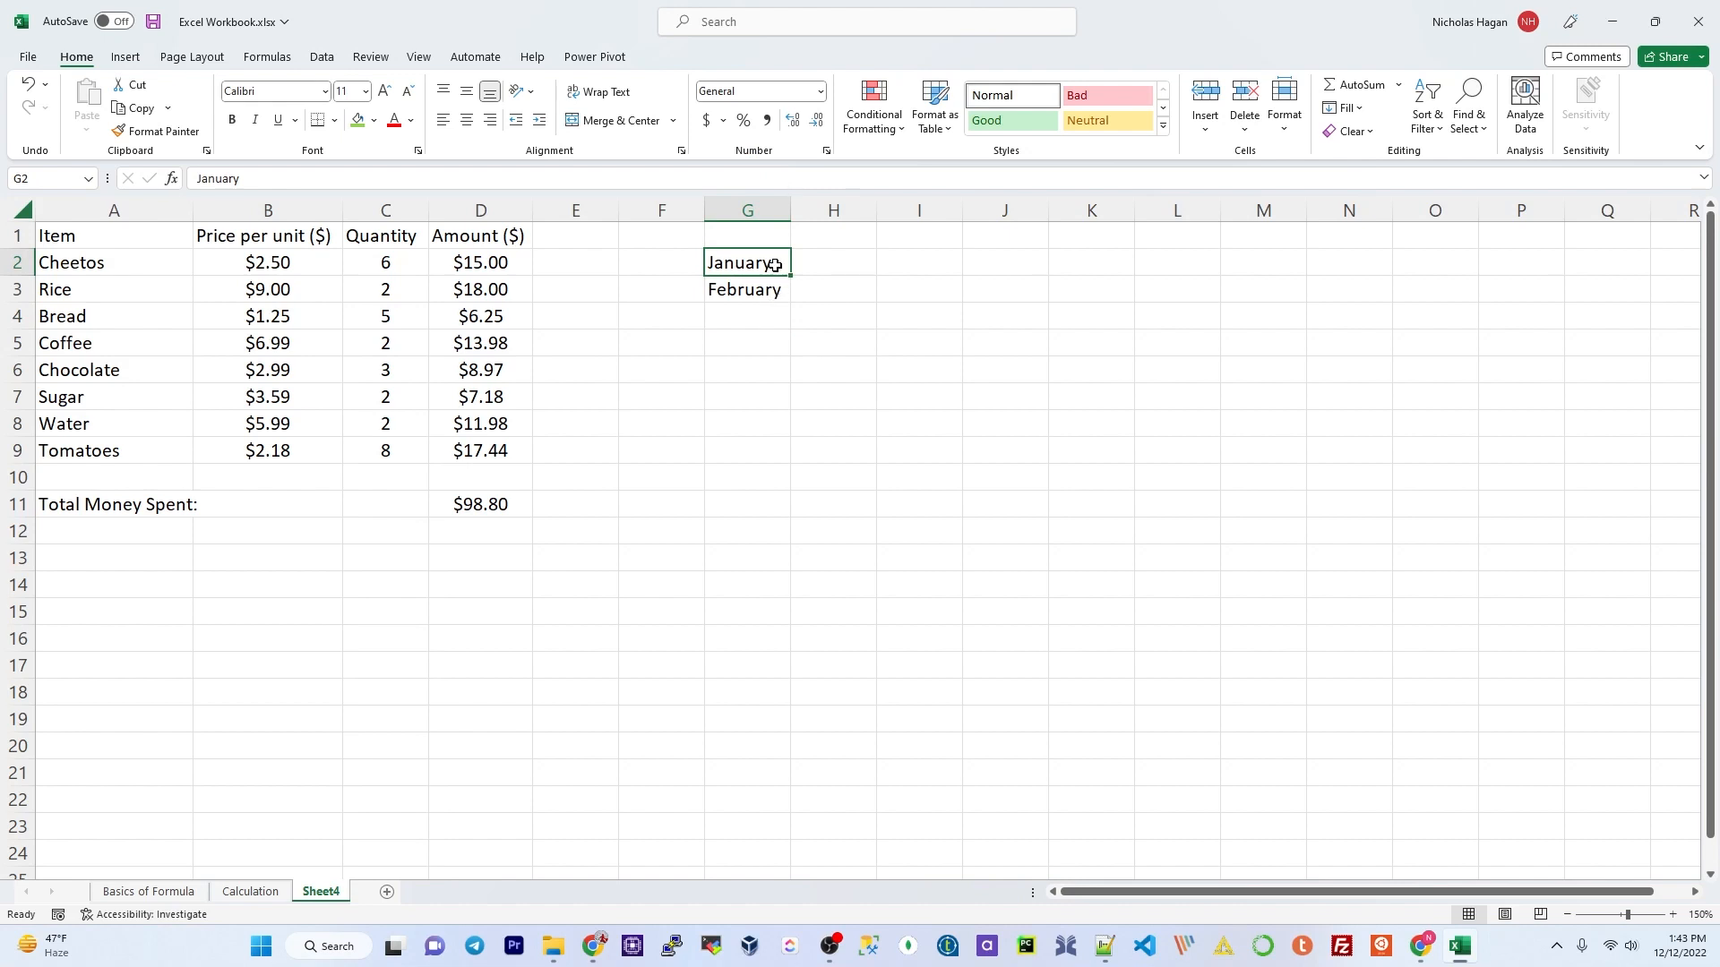
key("Down")
left_click(766, 261)
left_click_drag(775, 263, 773, 291)
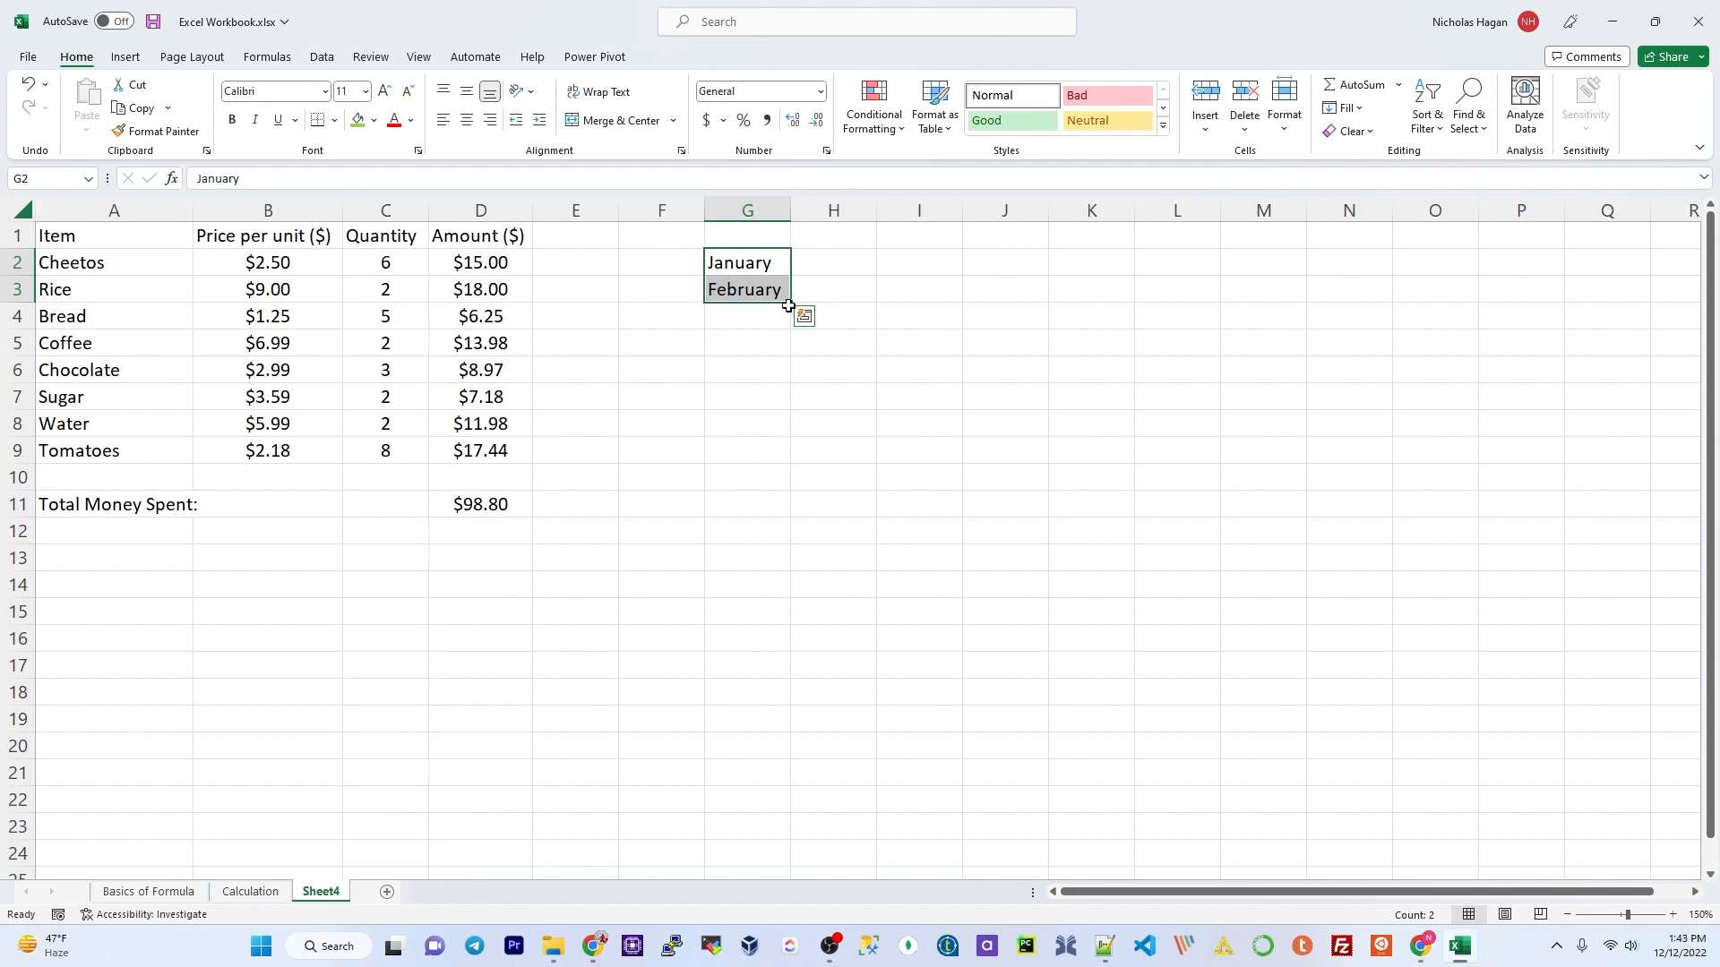
left_click_drag(790, 303, 798, 556)
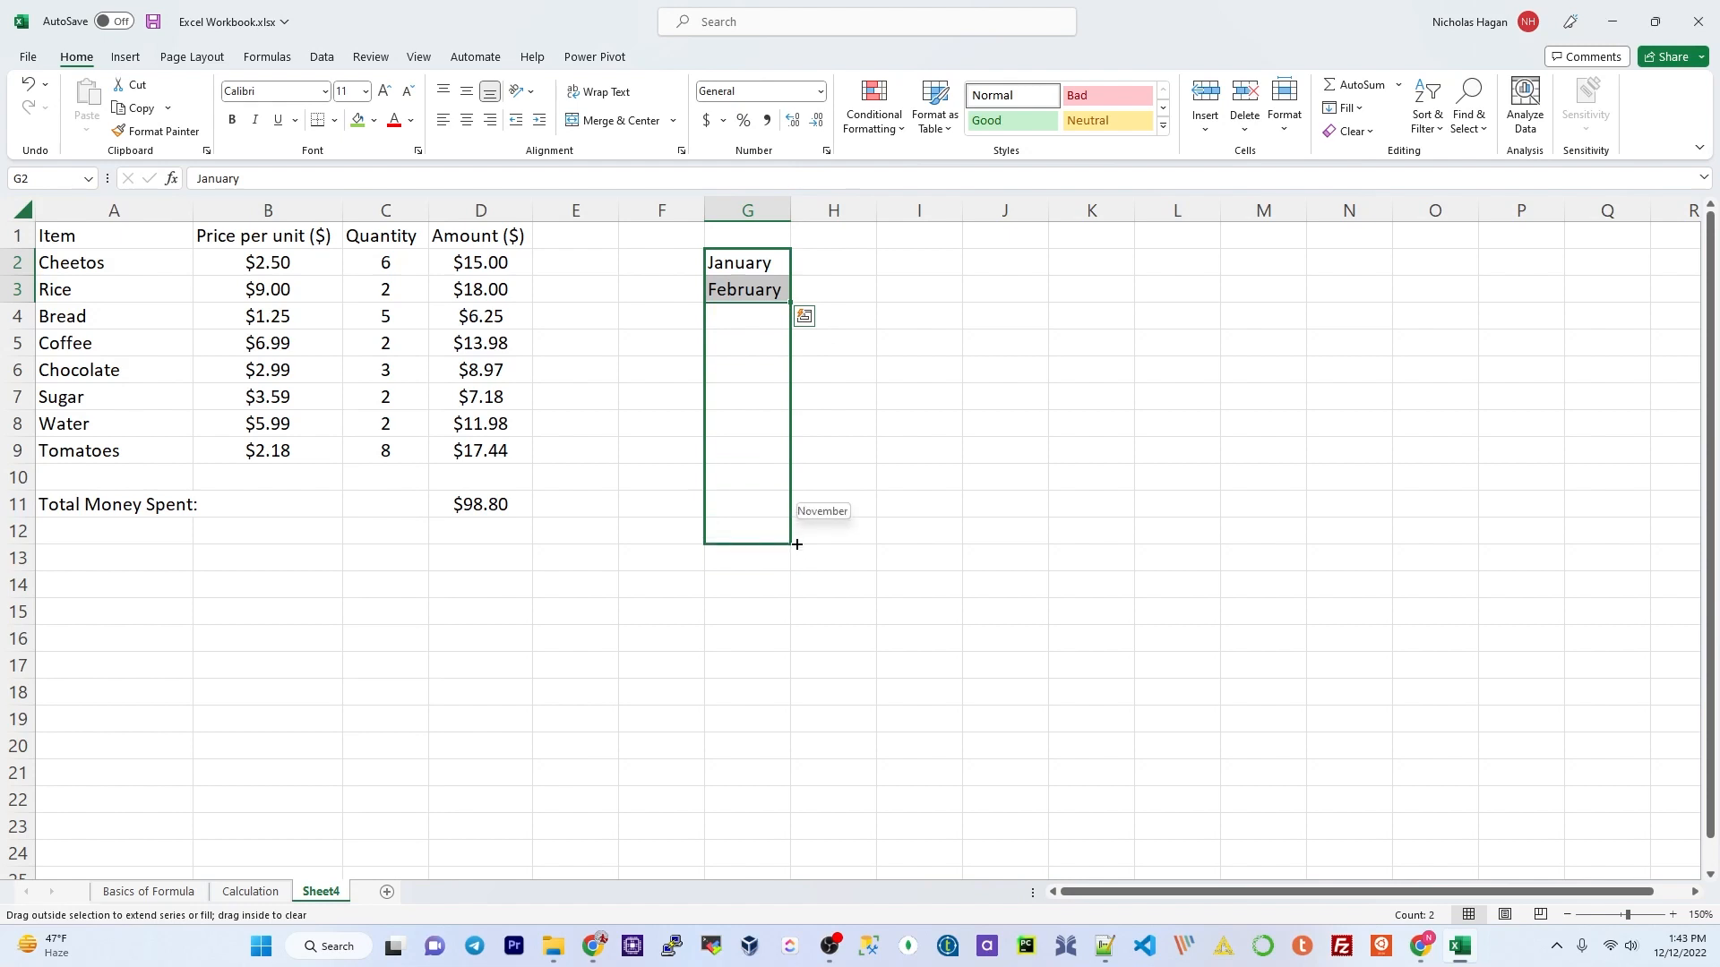
left_click_drag(797, 552, 797, 570)
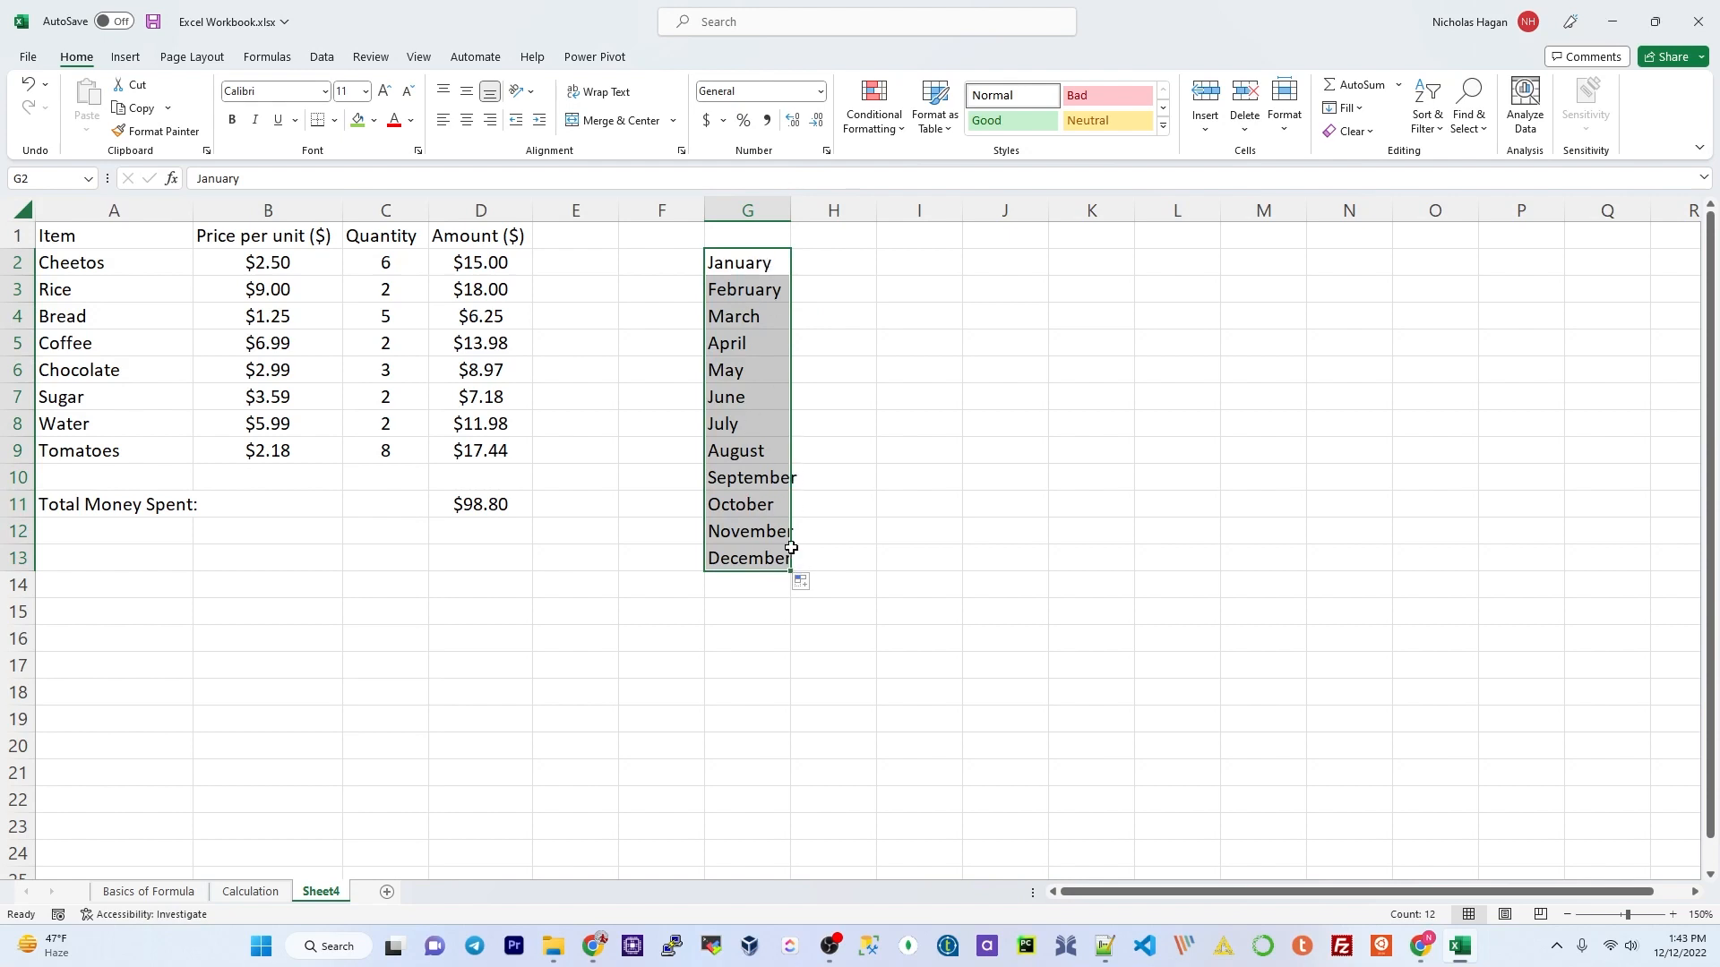
Step: Enter Monday in I2 and Tuesday in I3
left_click(923, 265)
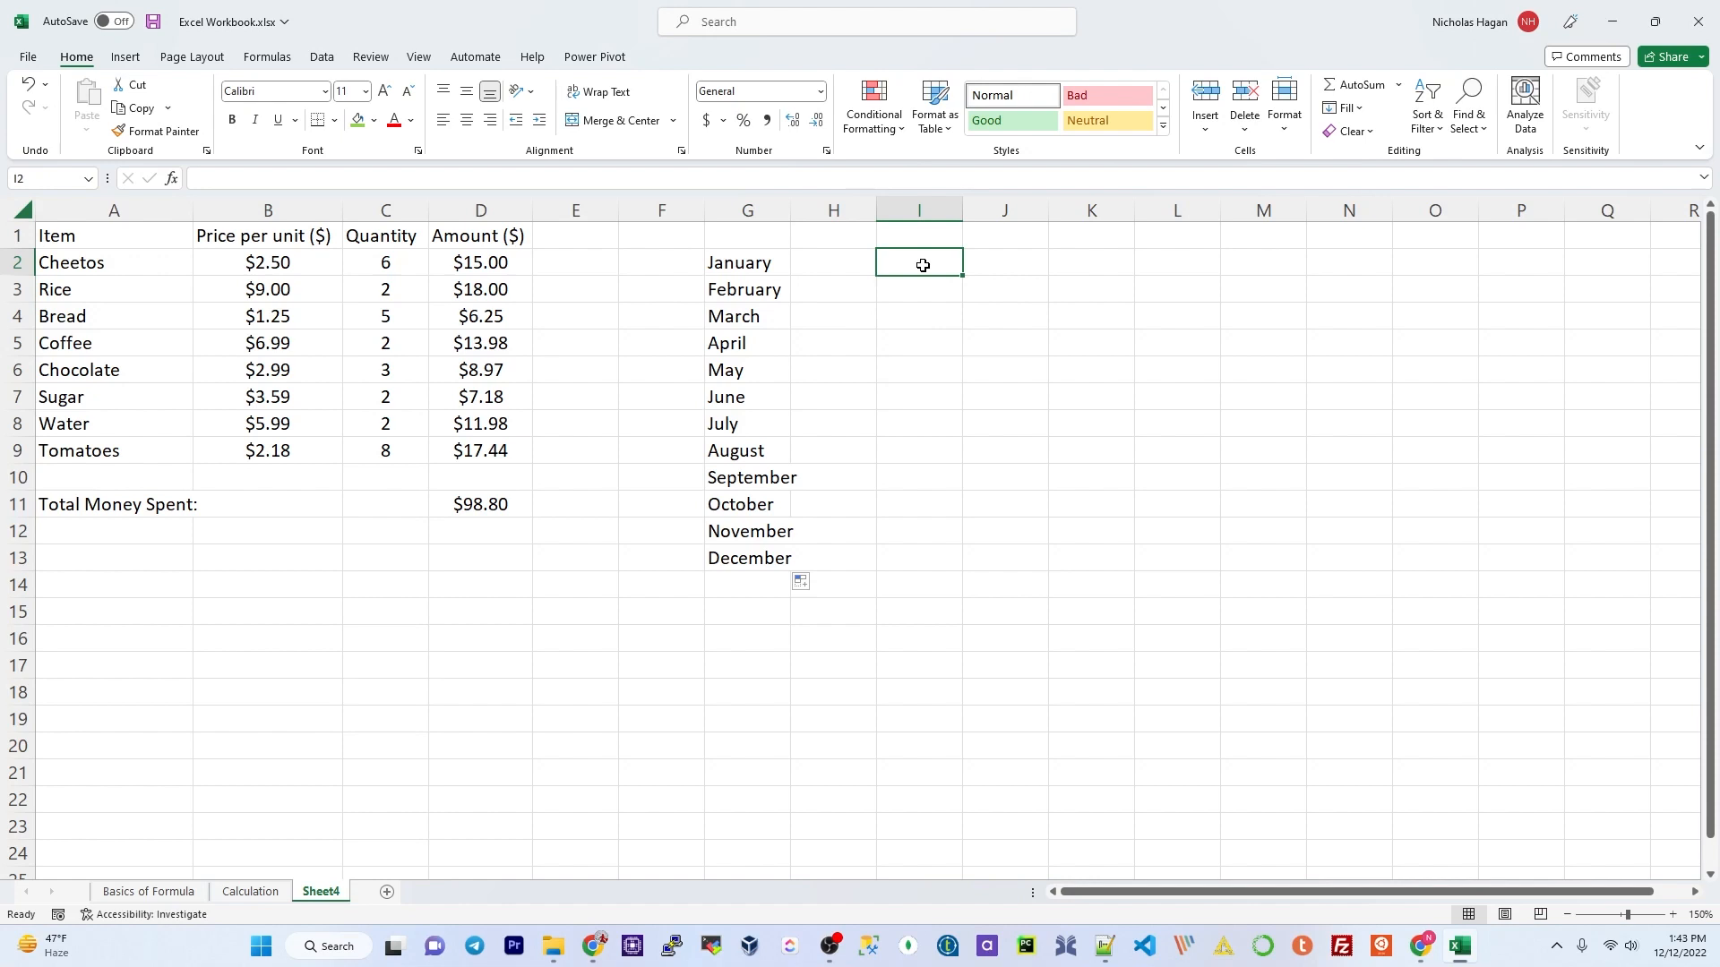
type("Monday")
key("Return")
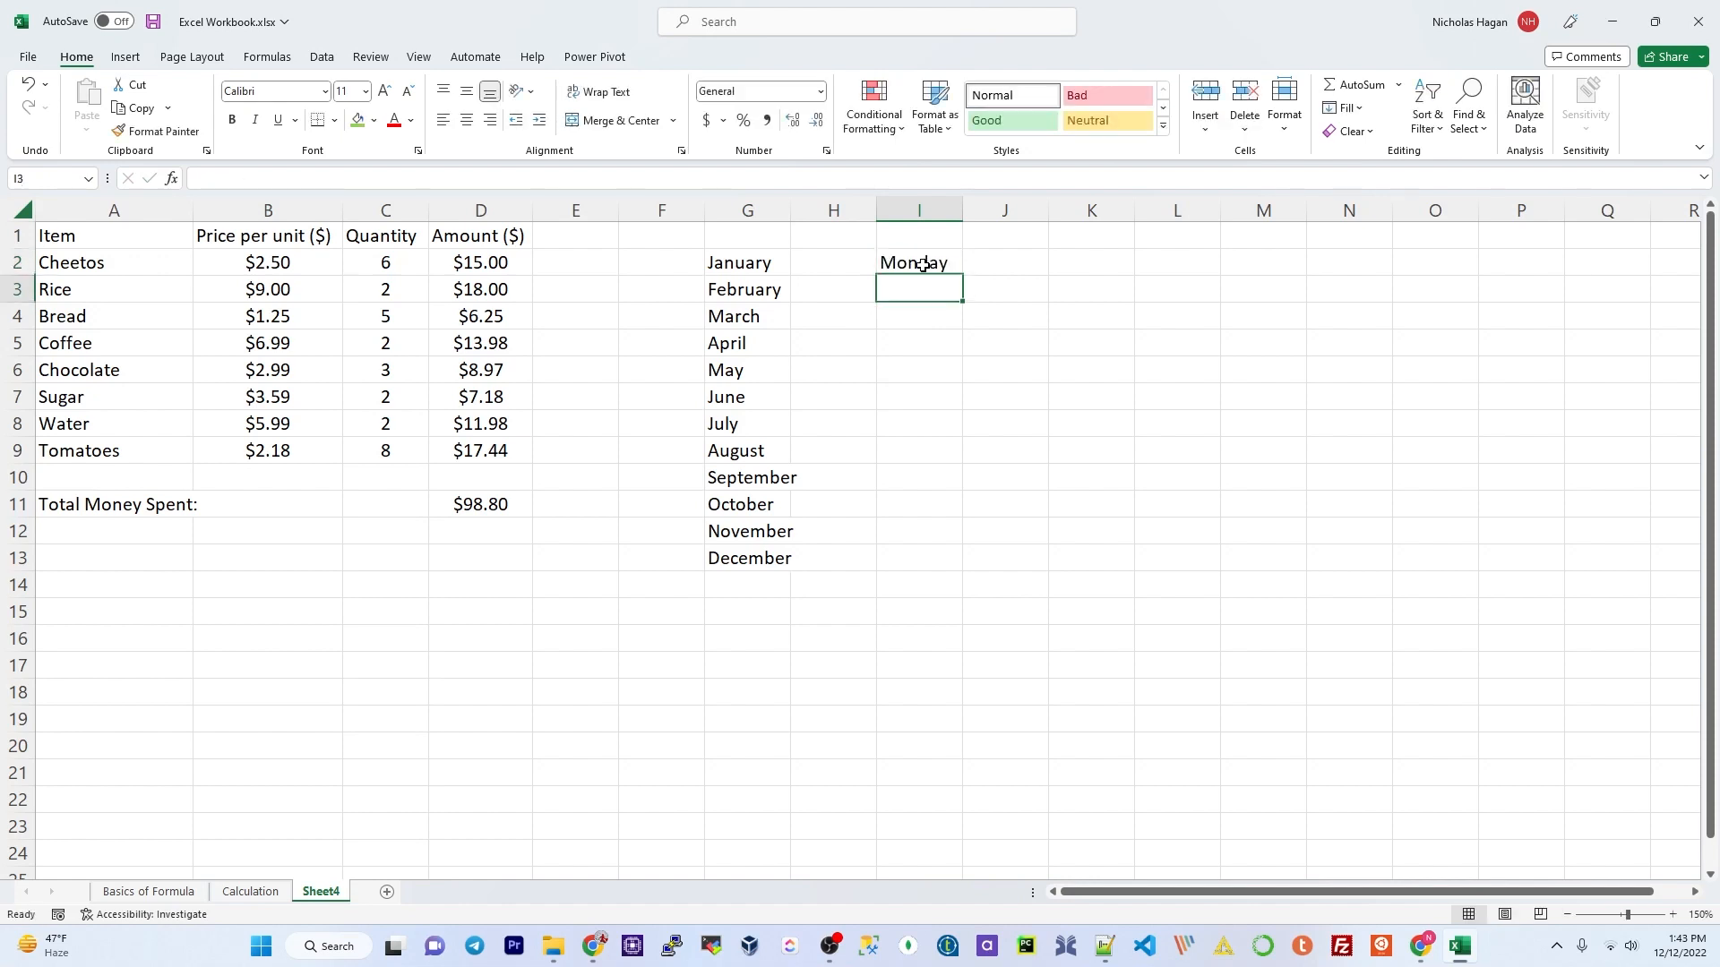
type("T")
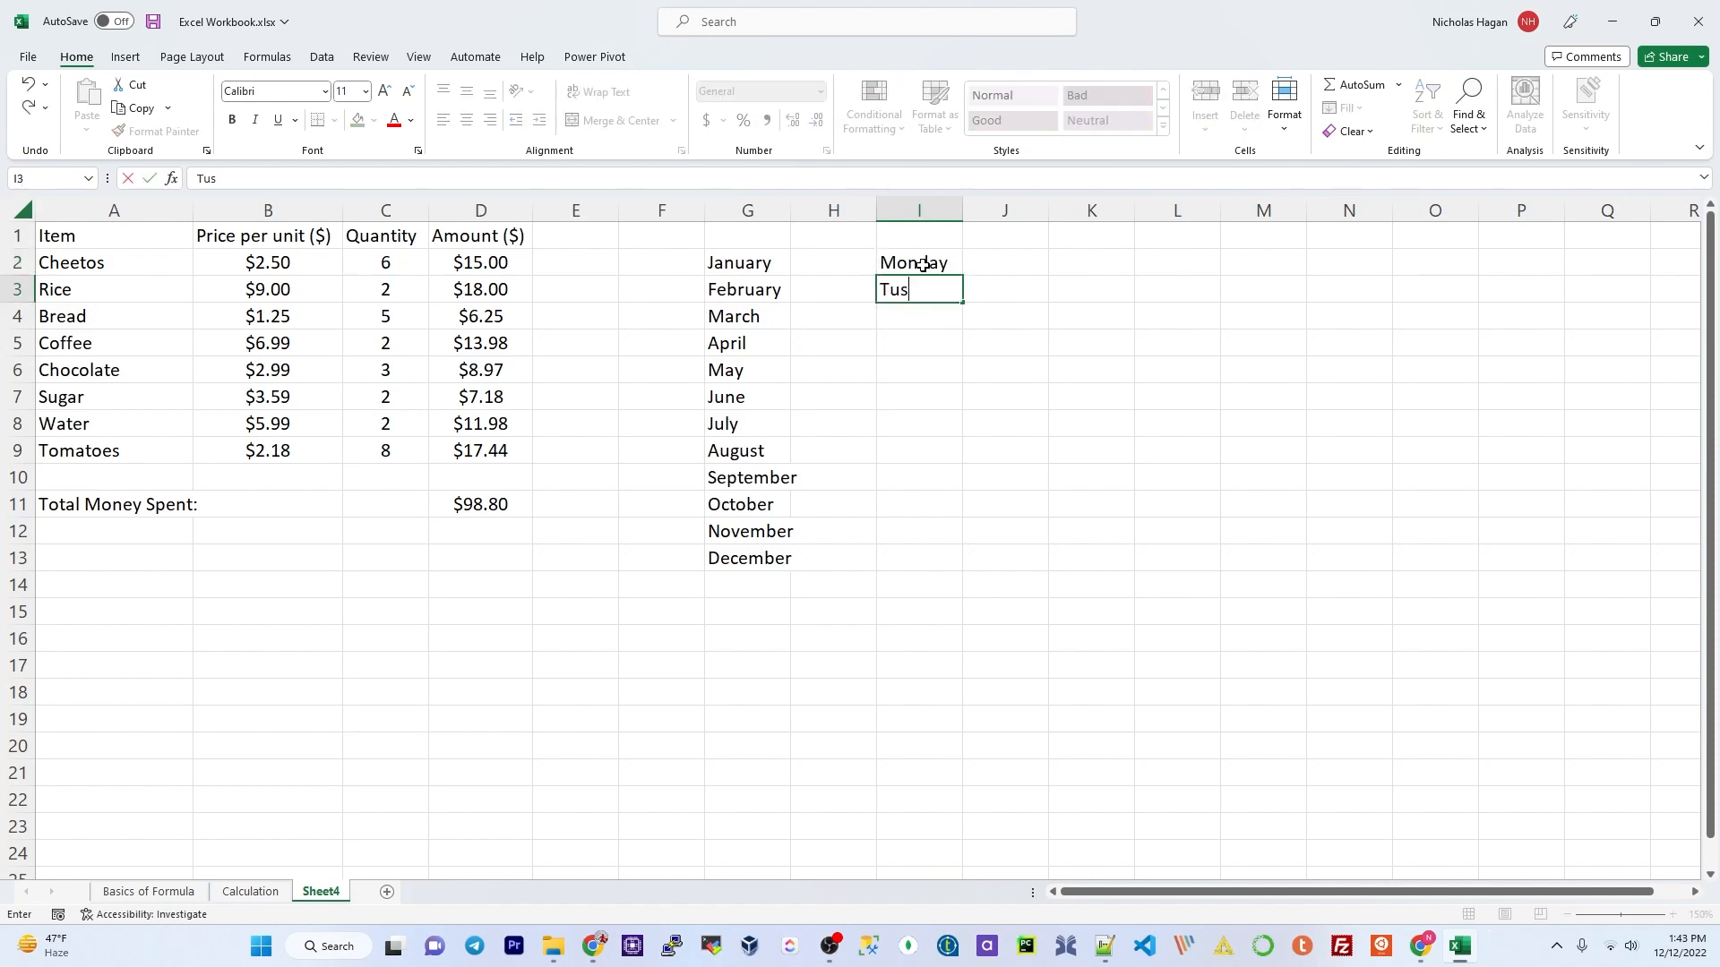
type("uesday")
key("Return")
Step: Autofill the Monday–Tuesday pair down to I8 to reach Sunday
left_click(932, 260)
left_click_drag(932, 265, 932, 291)
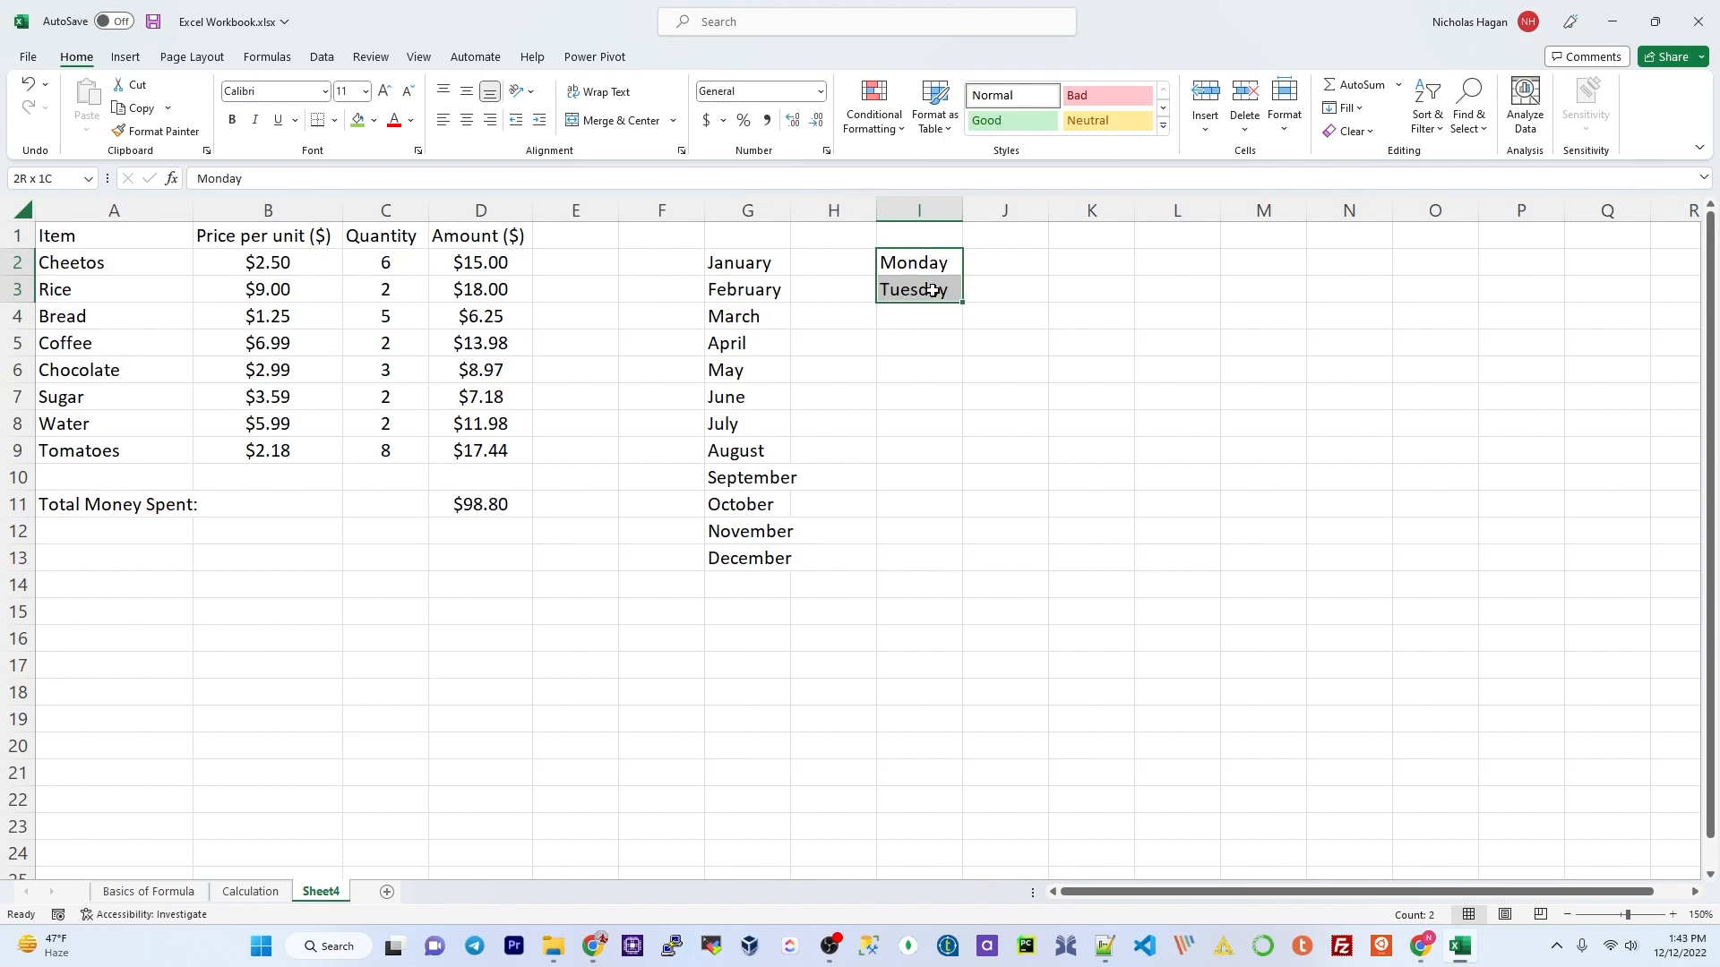
left_click(944, 262)
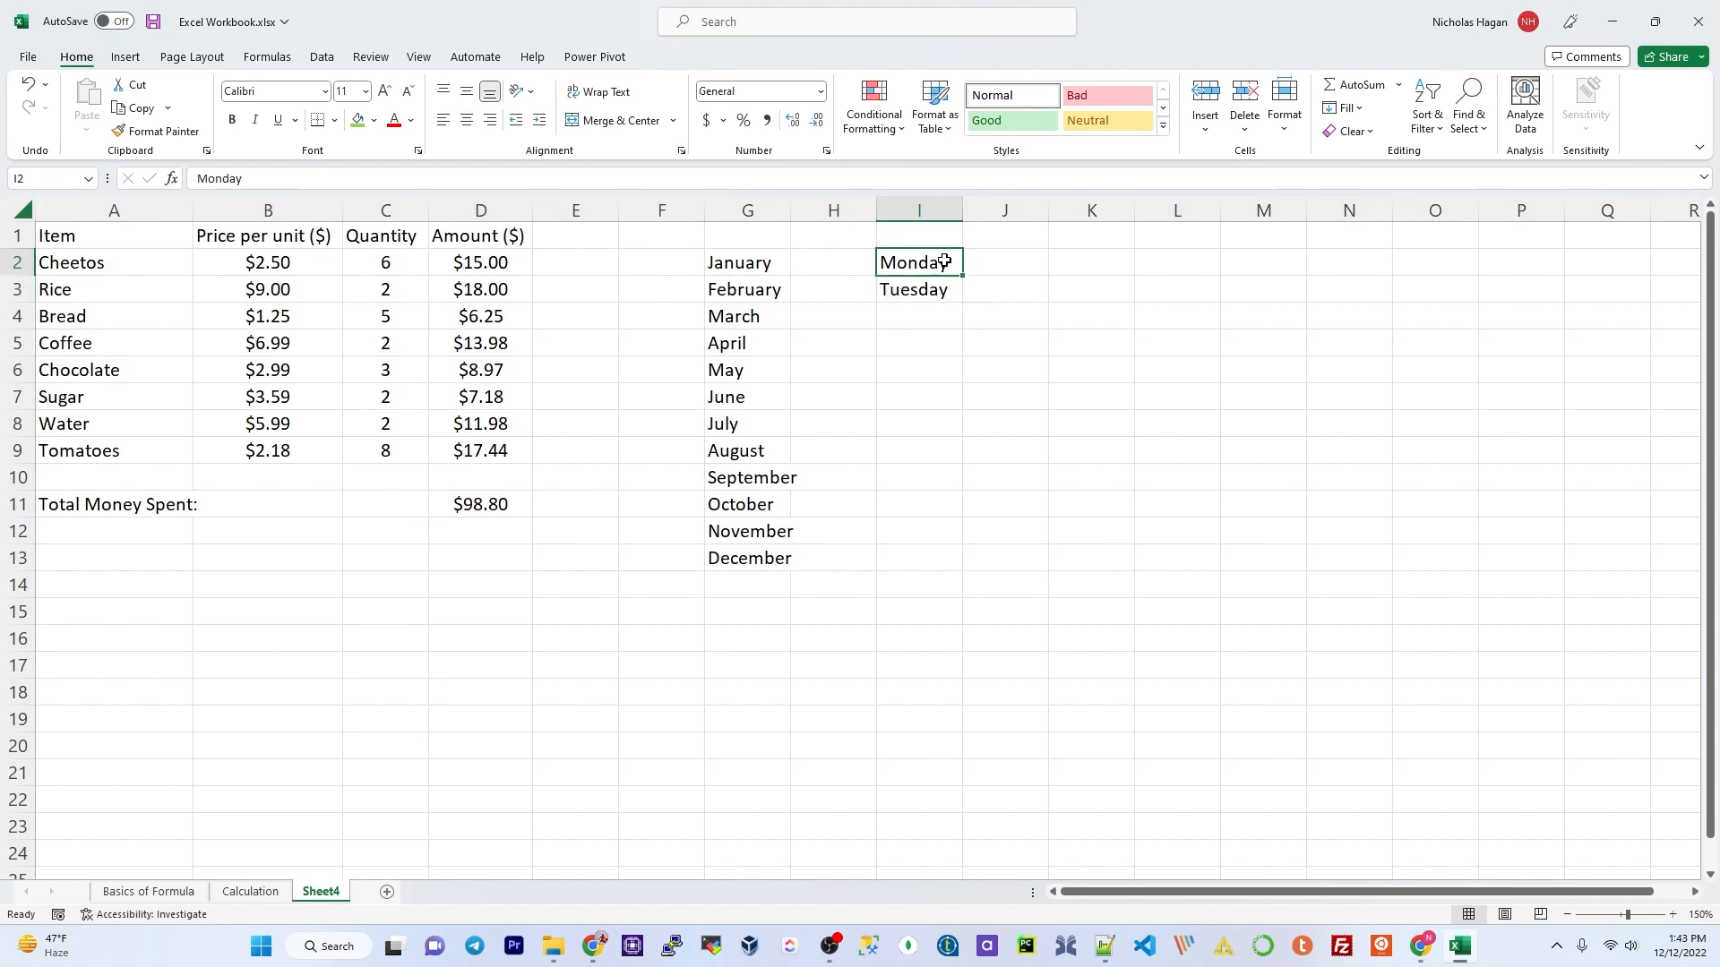
left_click_drag(939, 265, 961, 302)
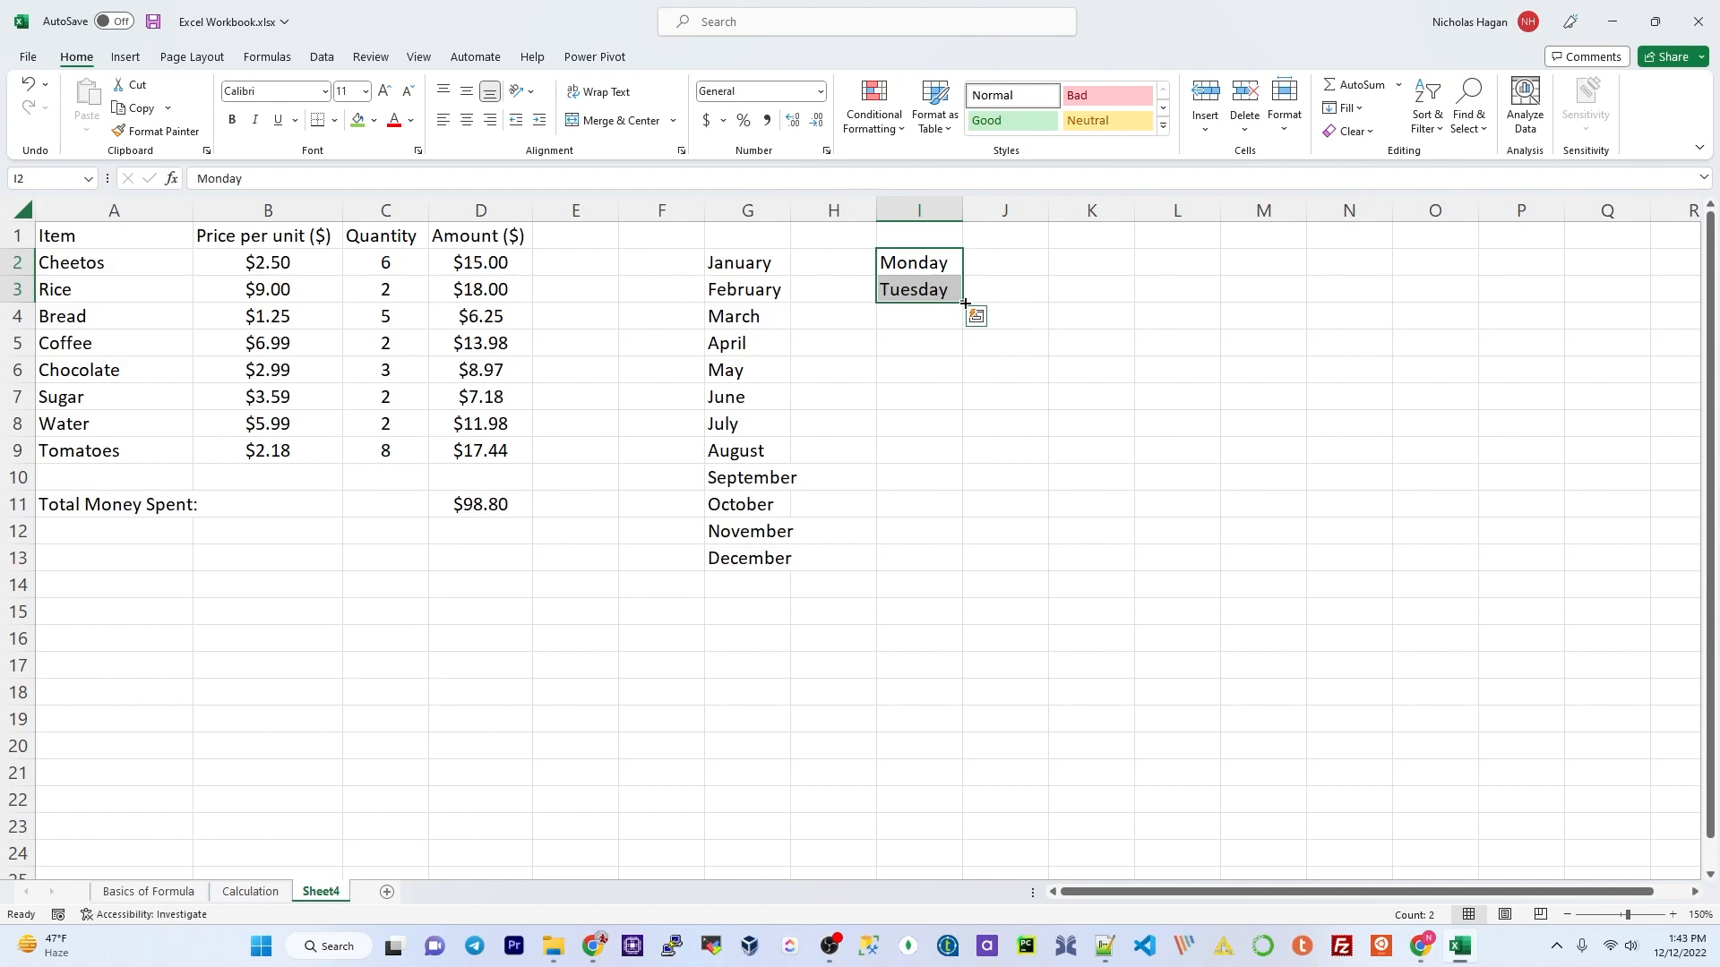
left_click_drag(963, 304, 942, 447)
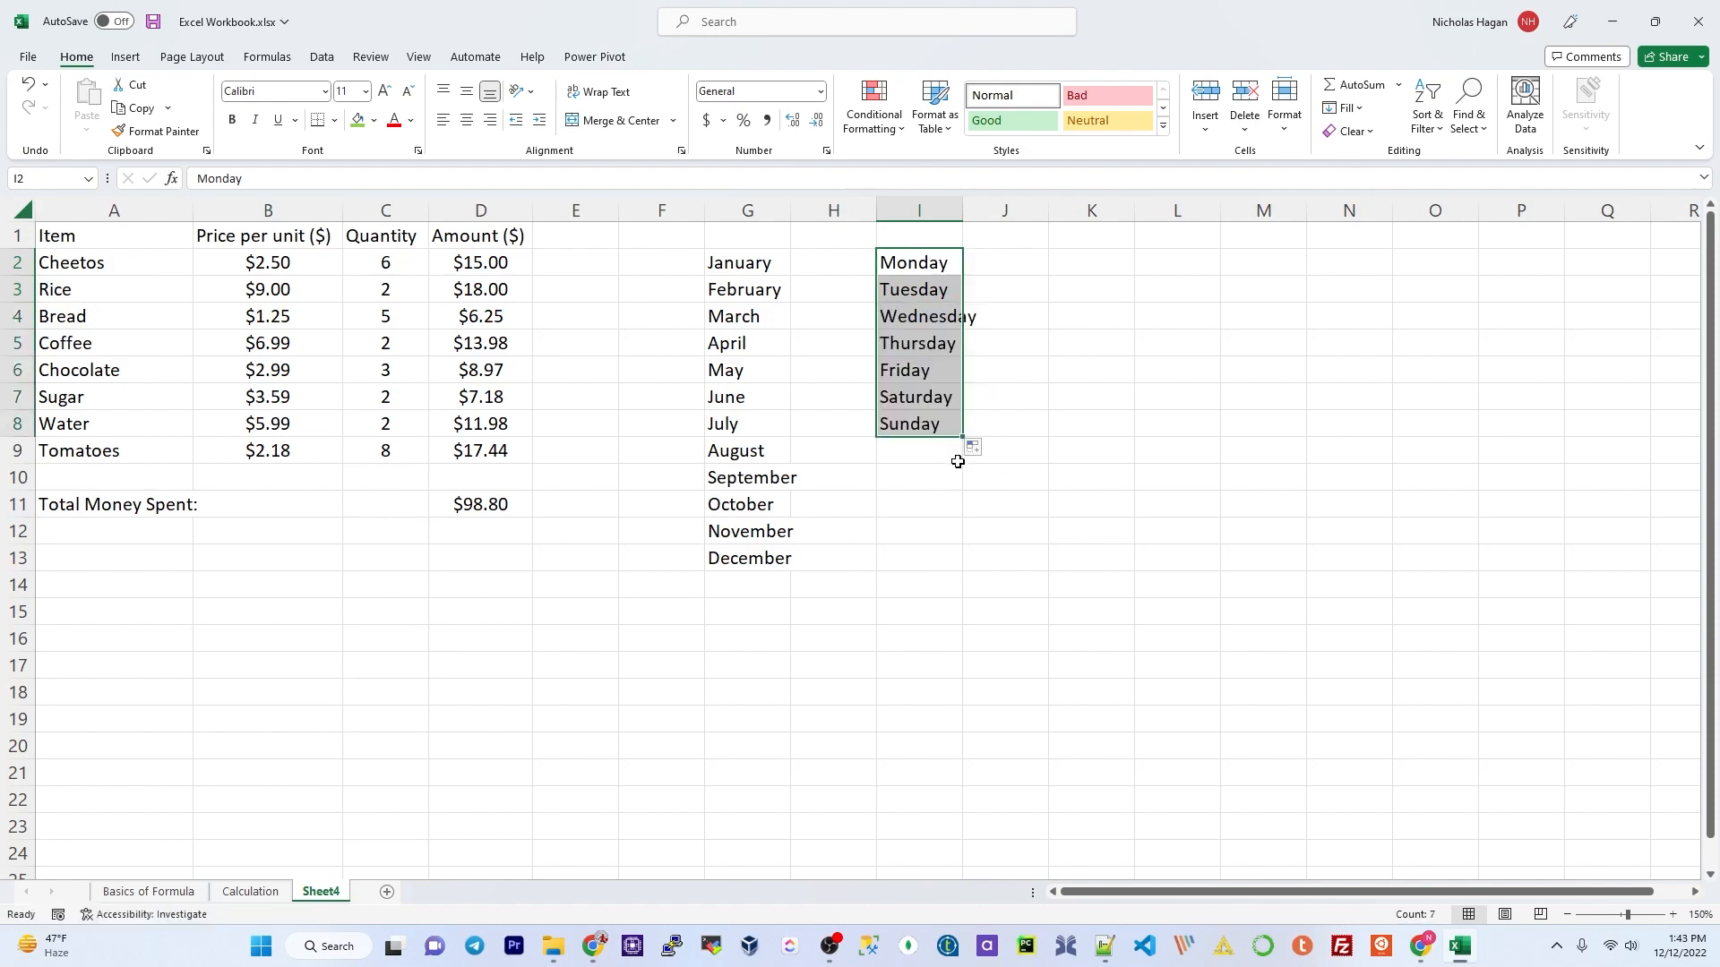
left_click(1060, 485)
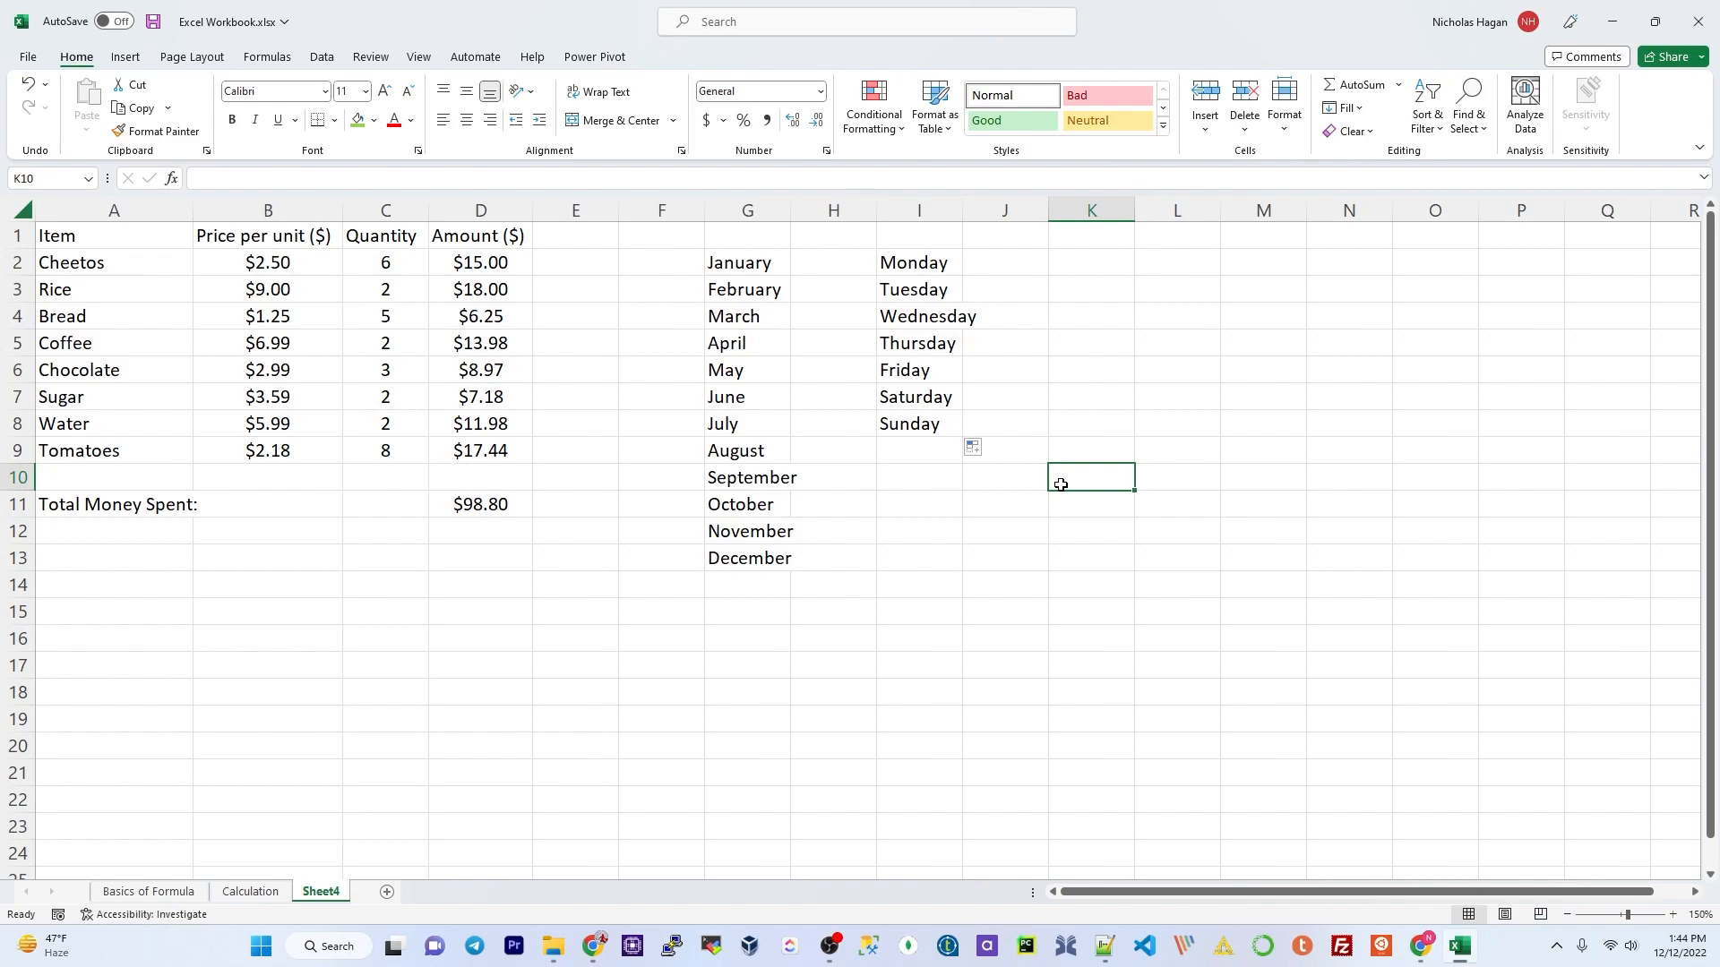
left_click_drag(914, 263, 923, 425)
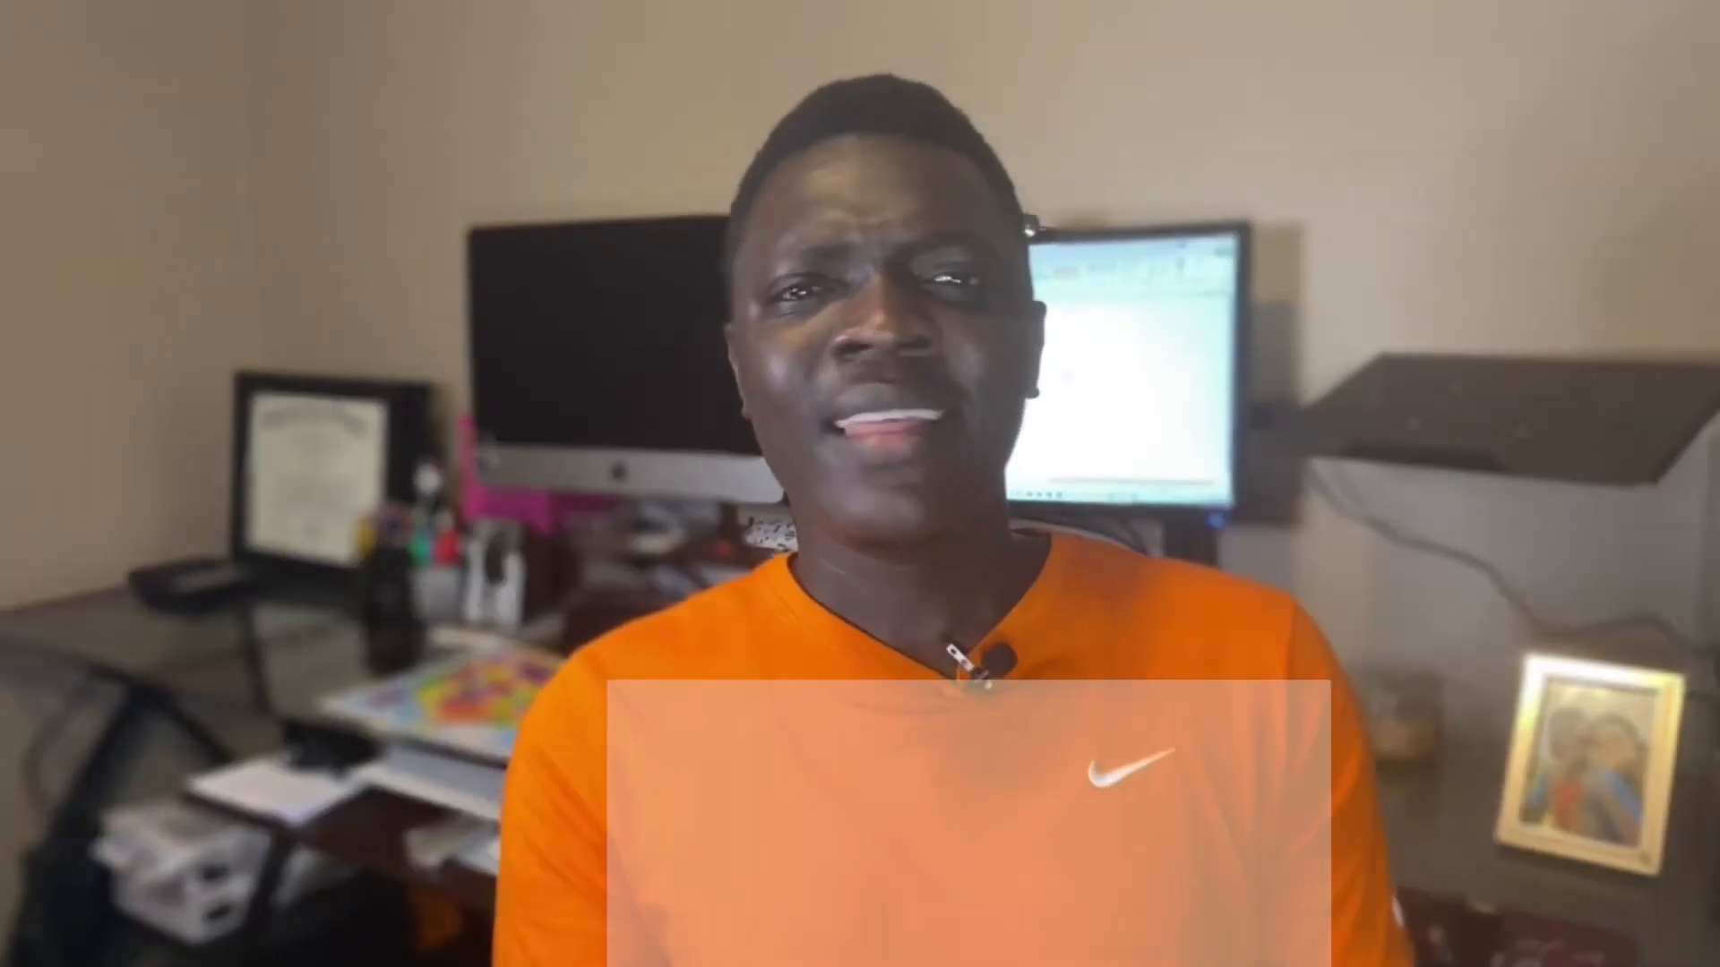